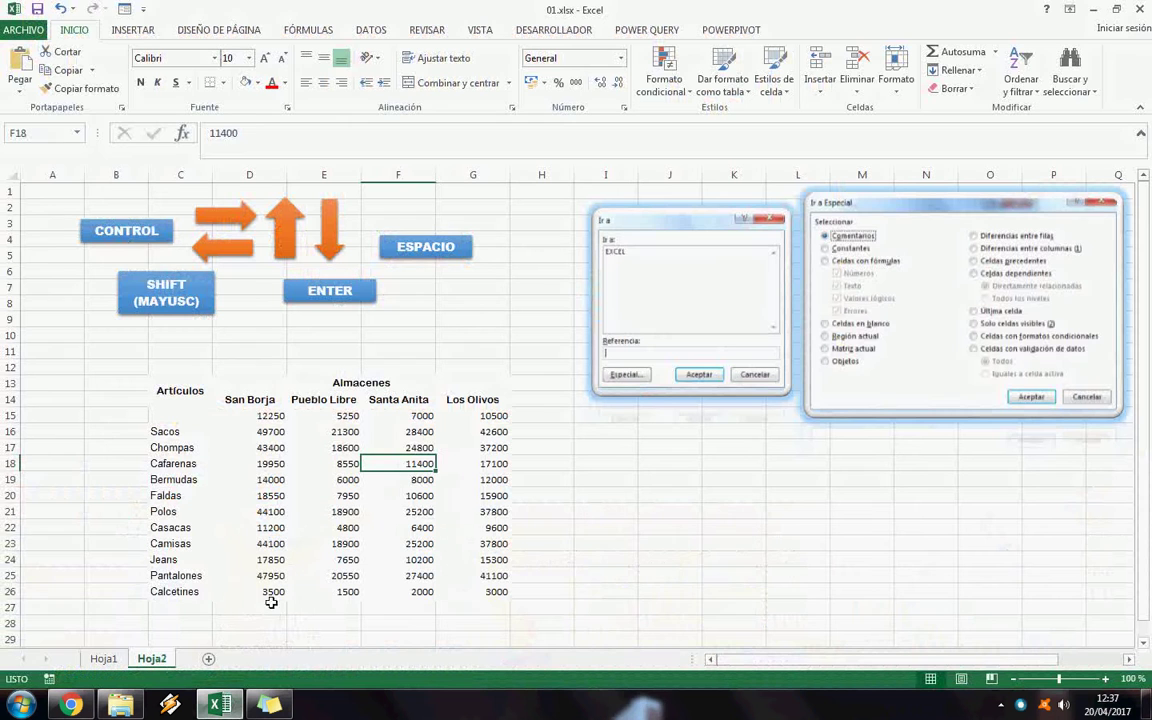
Step: Examine the extent of the article table and its Artículos column by selecting each range
click(567, 512)
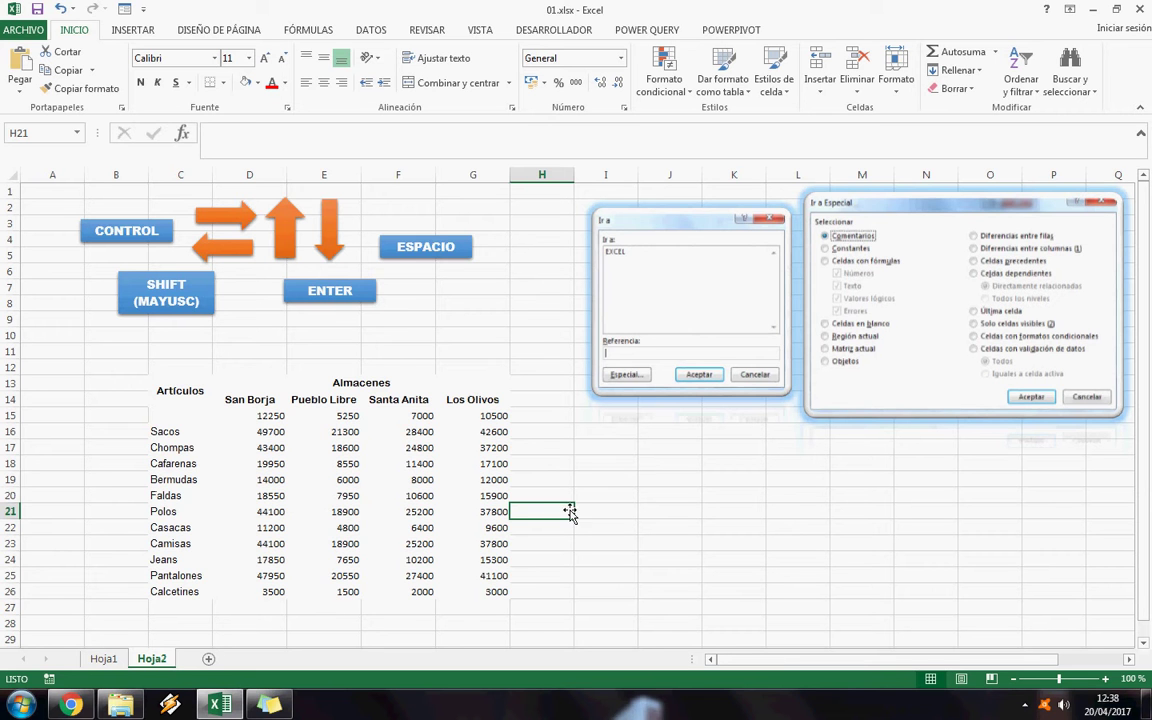
drag(181, 396, 452, 597)
click(452, 597)
drag(203, 404, 165, 594)
click(165, 592)
Step: Examine the Almacenes header and the store columns beneath it by selecting the store names and their figures
click(337, 391)
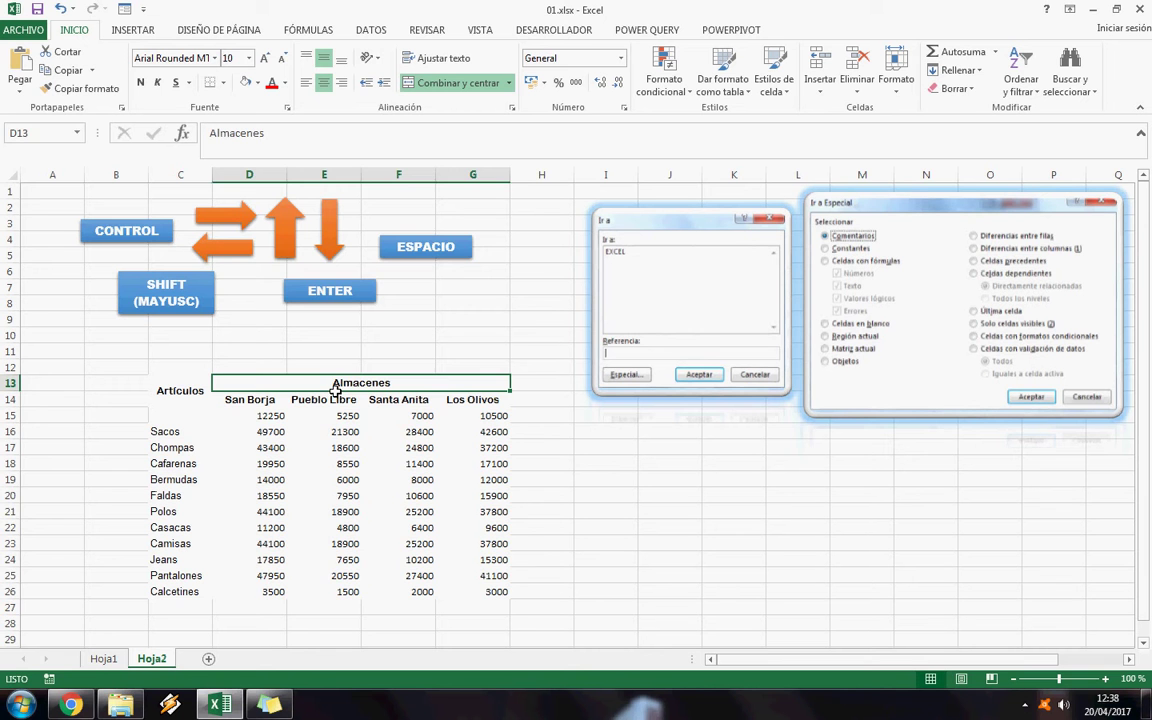
drag(257, 404, 506, 603)
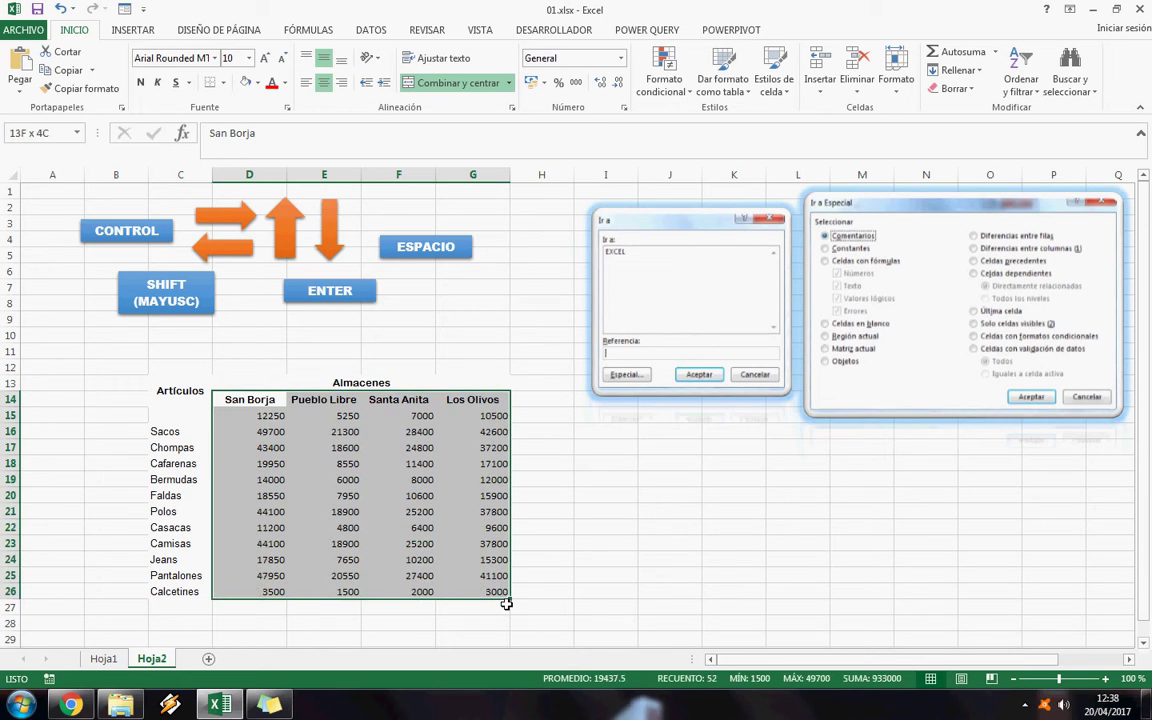
click(505, 597)
click(284, 406)
drag(283, 407, 468, 407)
click(352, 498)
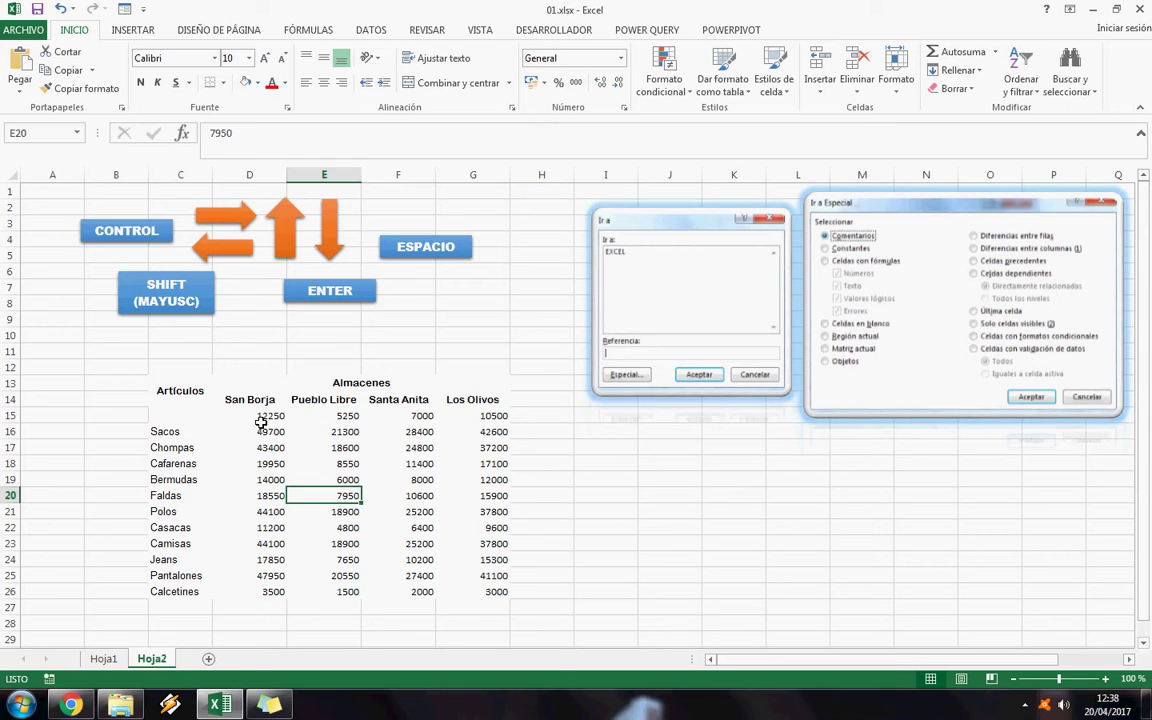
drag(260, 416, 495, 413)
Step: Enter Buzos as the missing article name in cell C15
click(163, 421)
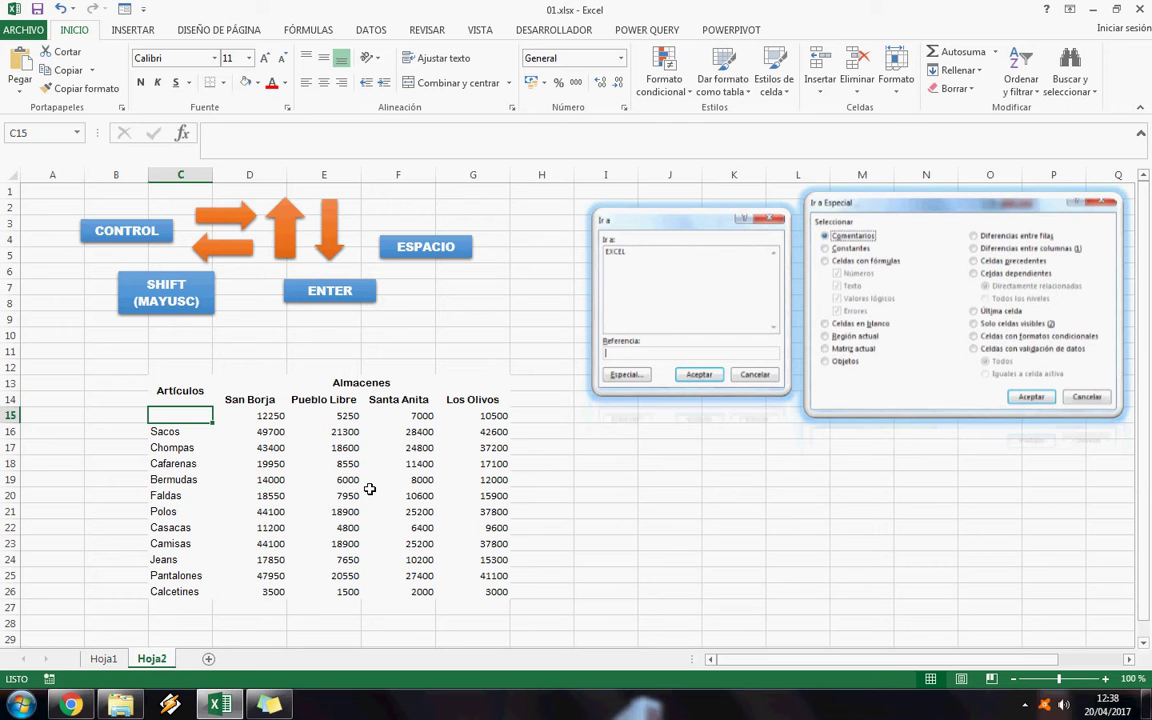
text(Buzos)
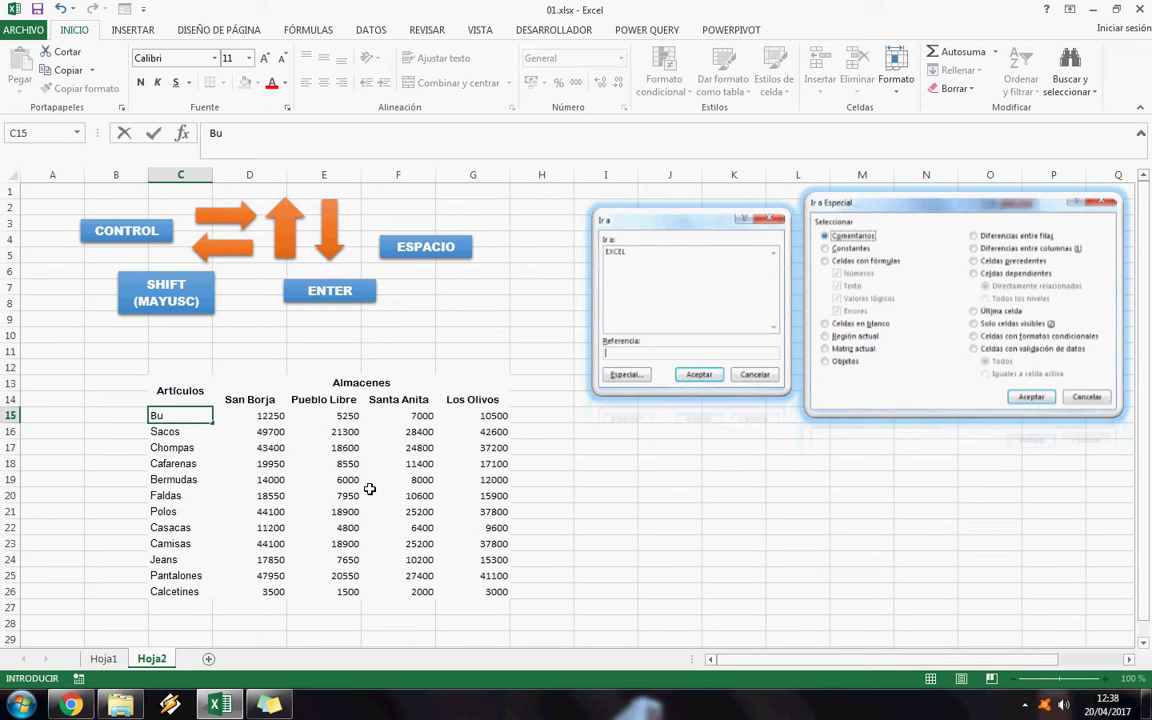
key(Return)
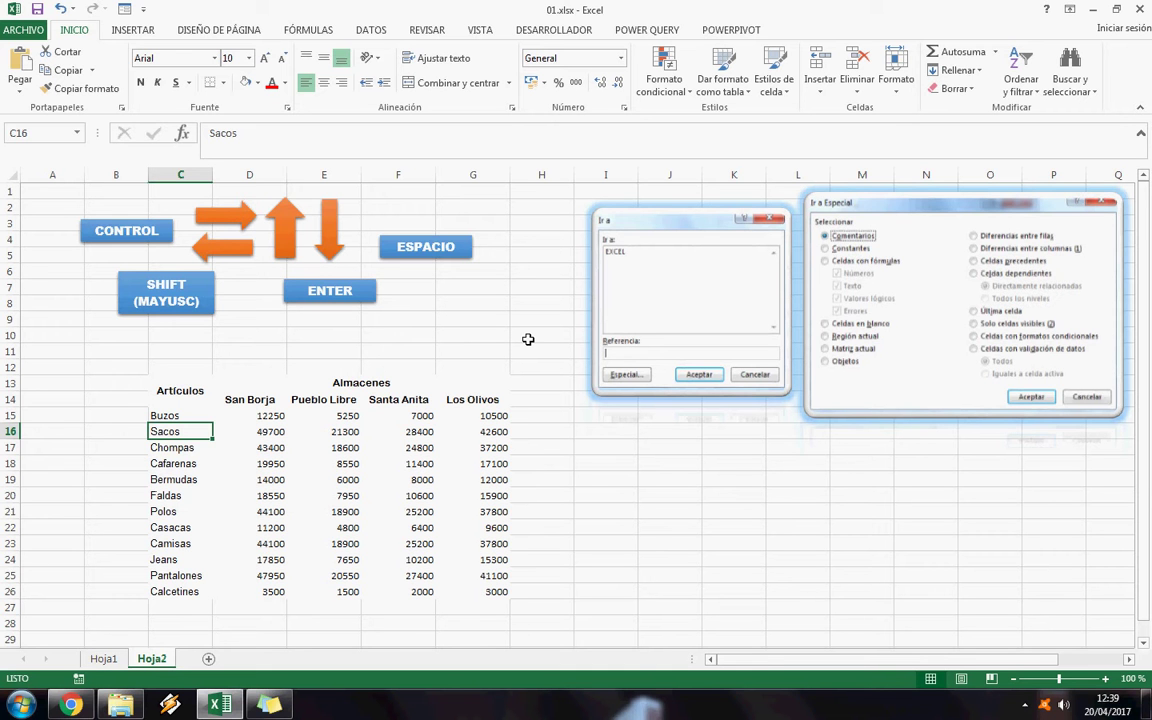
Step: Go to the Artículos header, then to Calcetines, and jump to the last value in that row
key(Up)
key(Up)
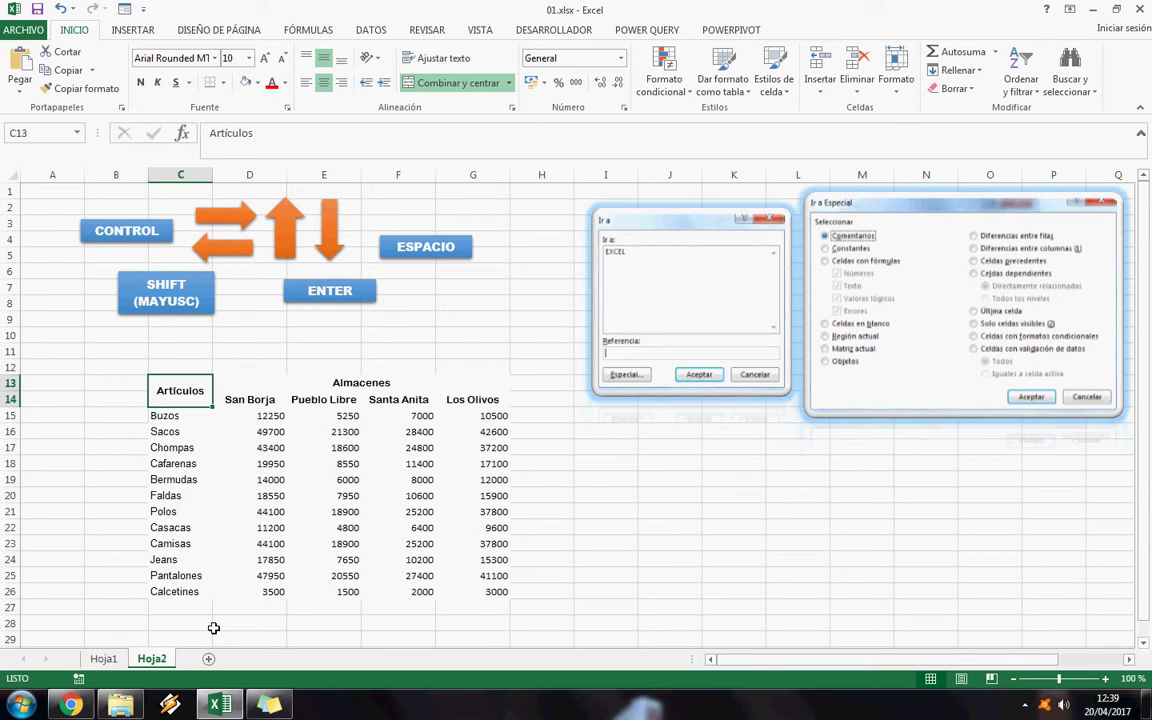
click(170, 596)
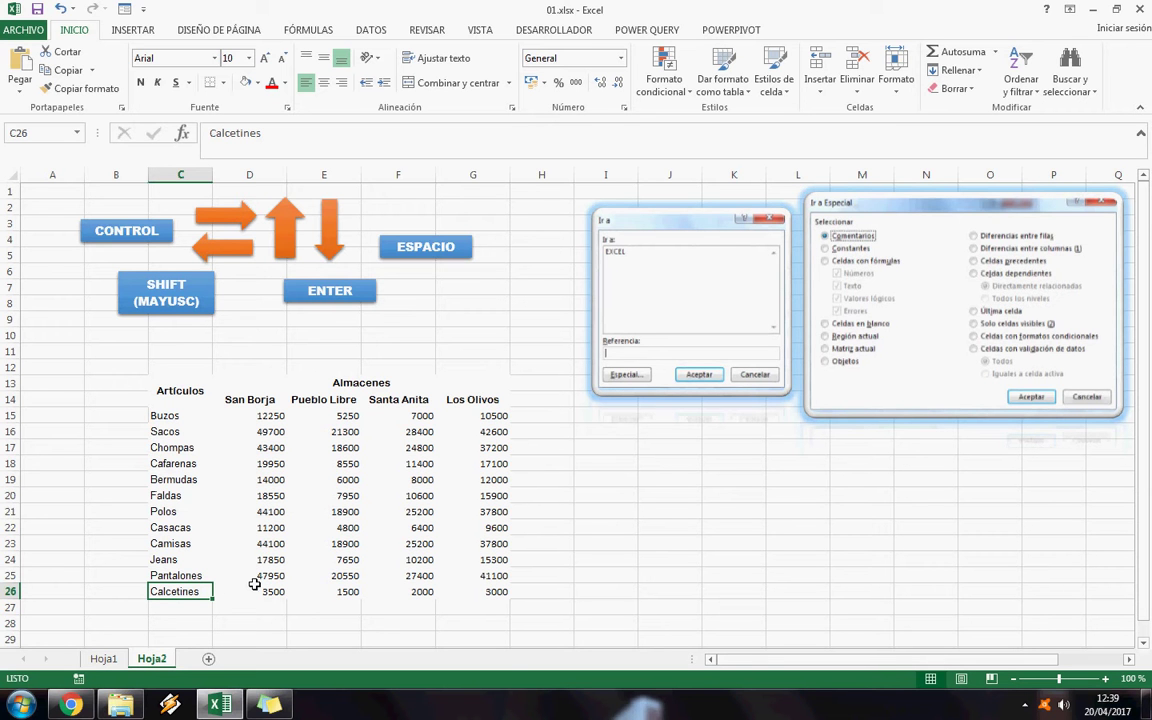
key(ctrl+Right)
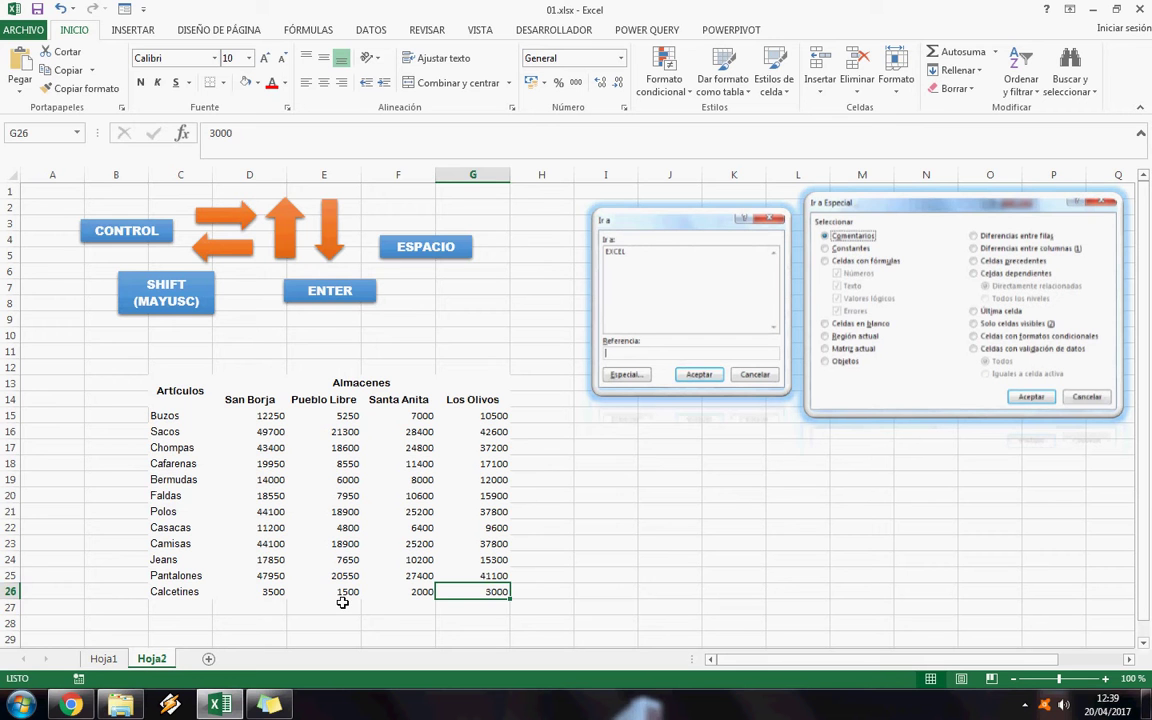
Step: Unmerge the Artículos header, then merge and centre C13:C14 again
click(174, 391)
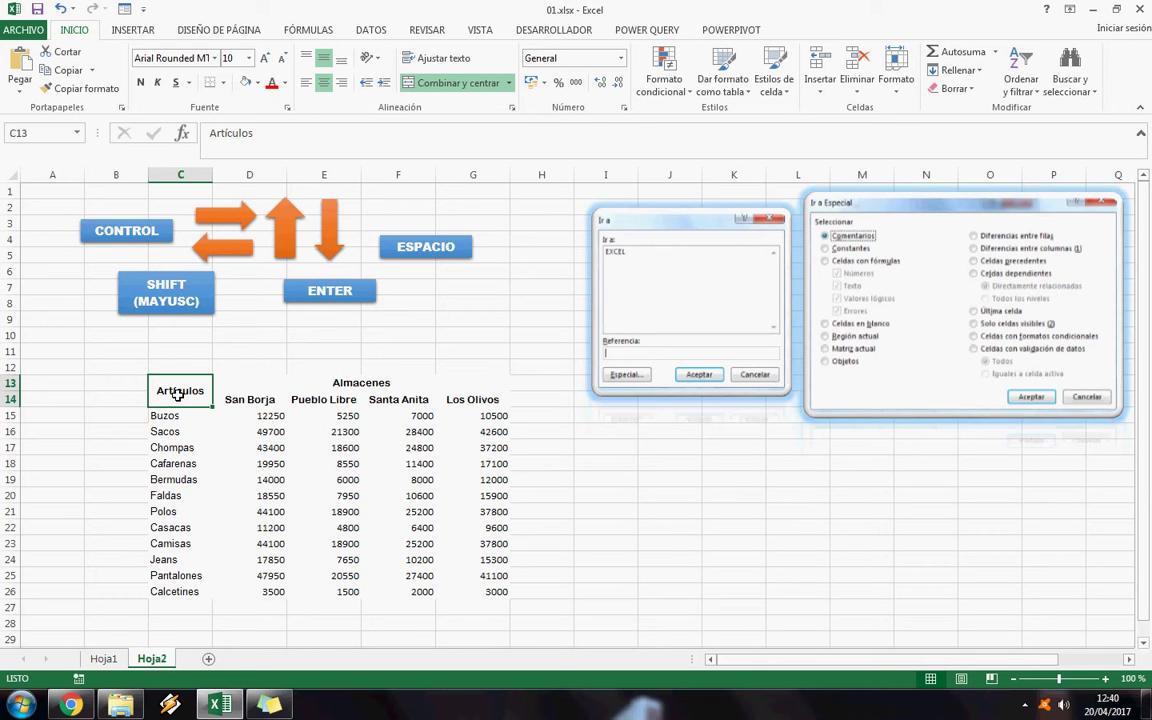
click(410, 84)
click(187, 388)
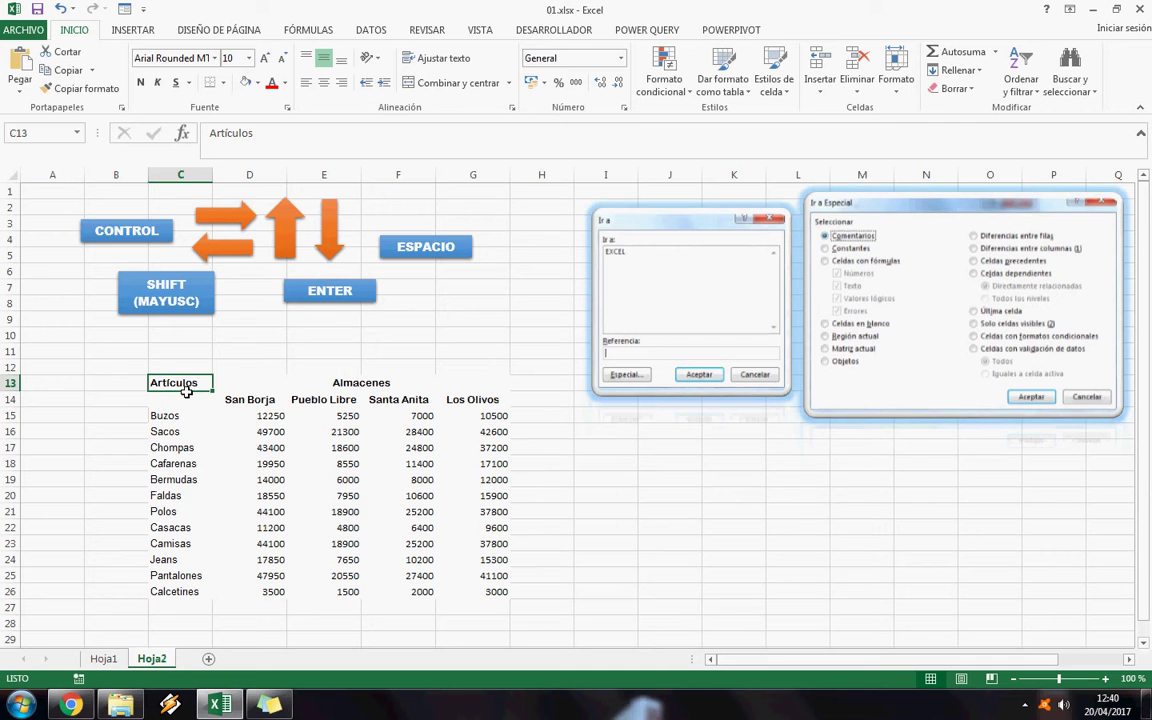
drag(187, 392, 188, 403)
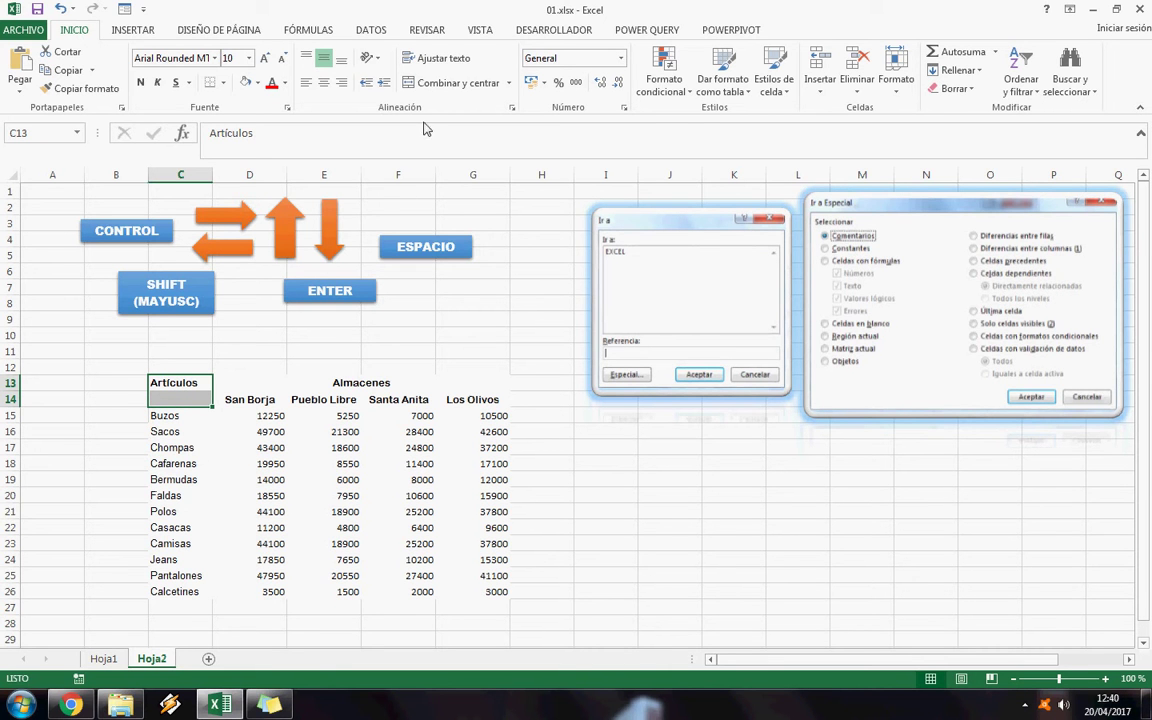
click(450, 84)
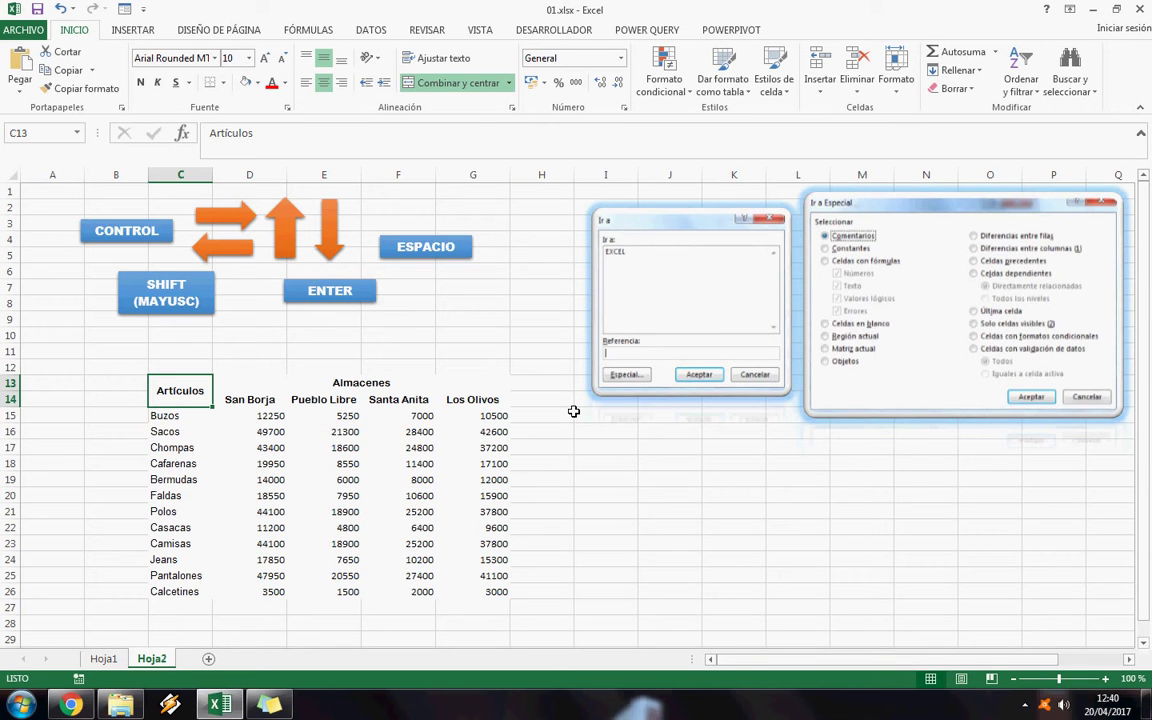
Step: Move back and forth between the Artículos header and Buzos, then jump to the last article, Calcetines
key(Down)
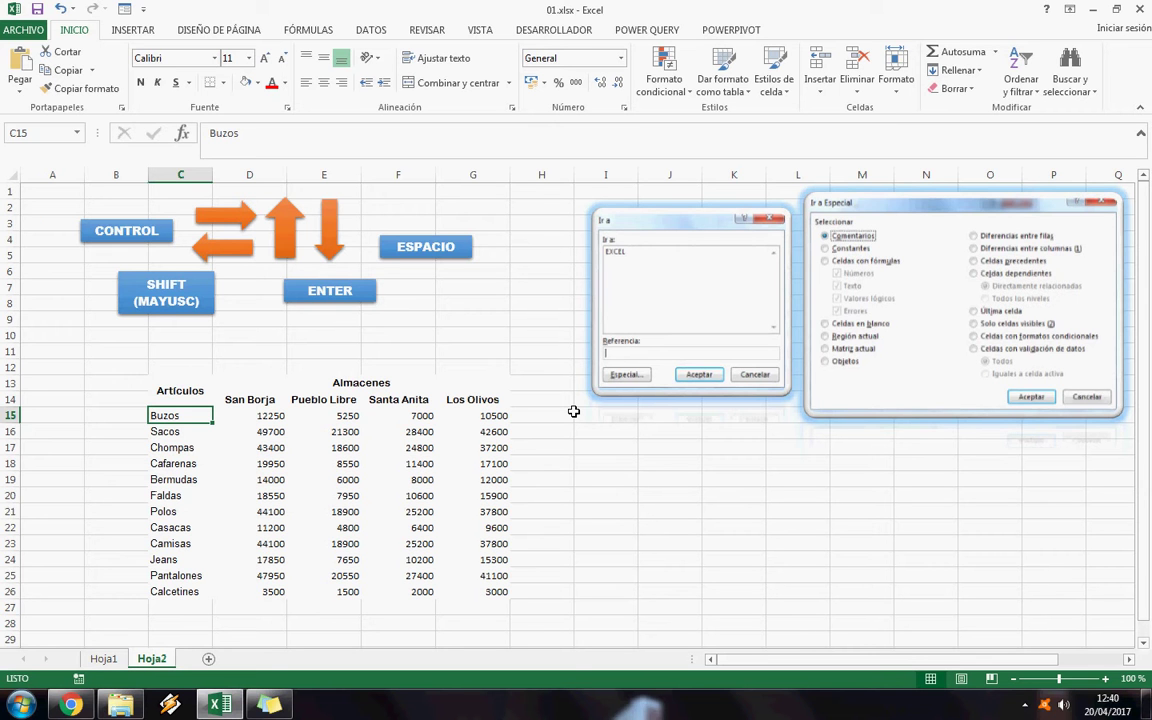
key(Up)
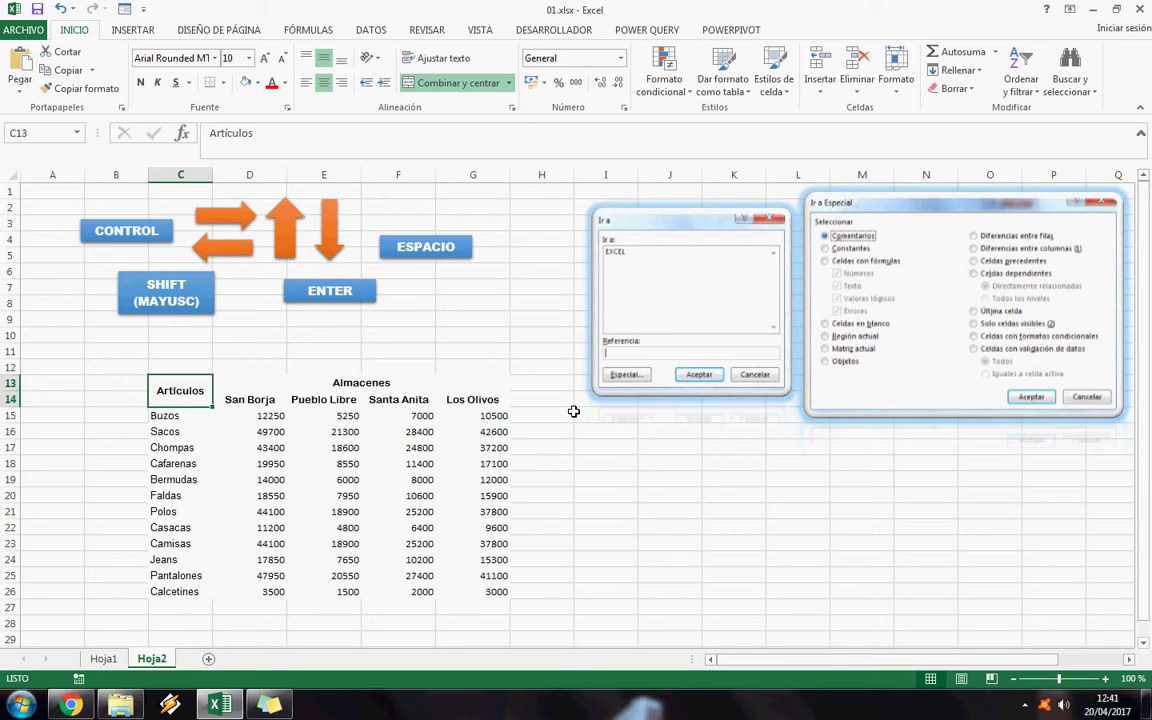
key(Down)
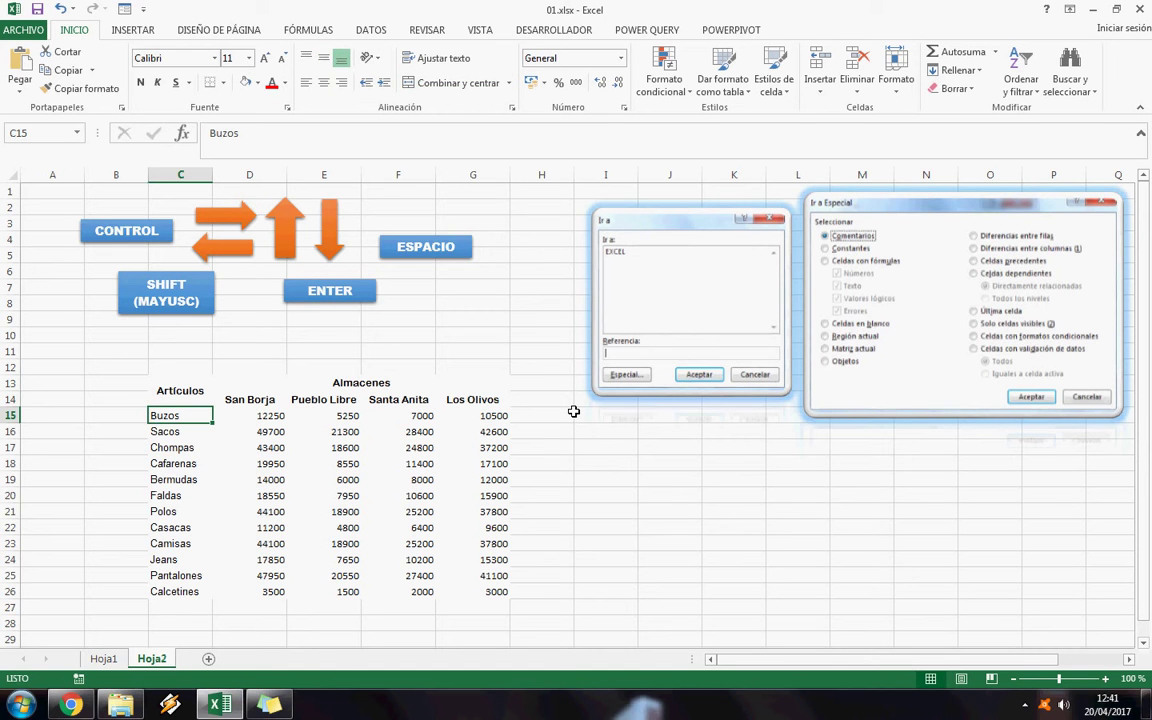
key(Up)
key(Down)
key(ctrl+Down)
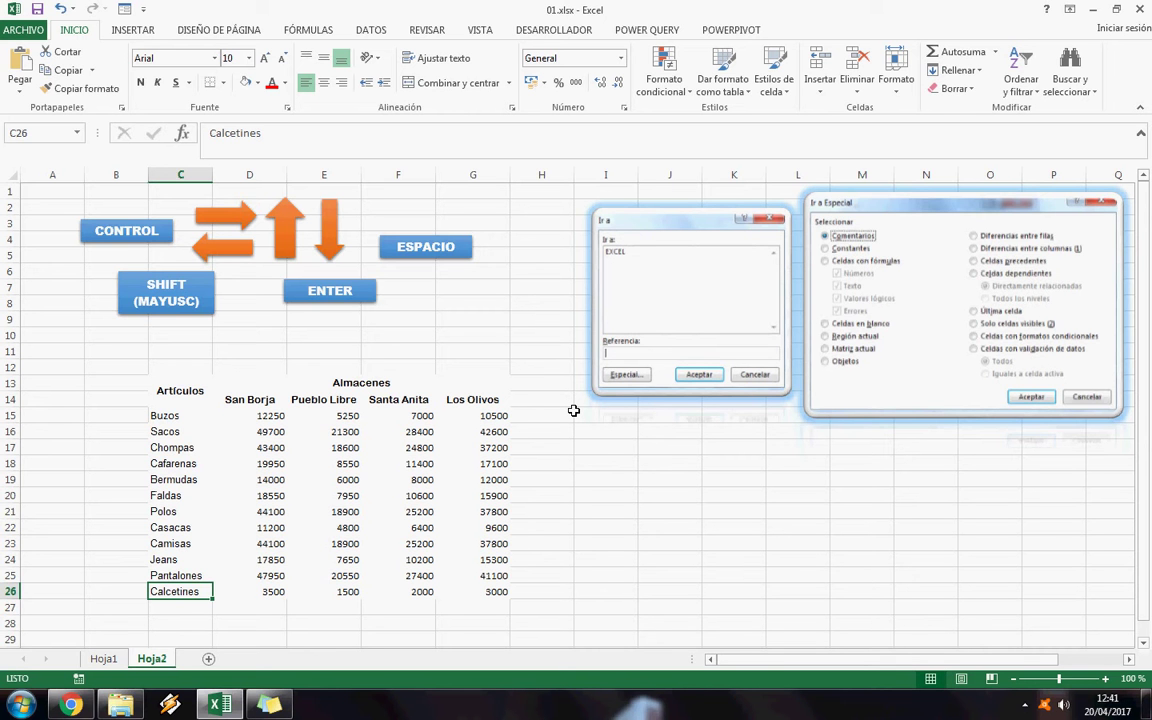
Step: Clear the Casacas cell to test jumping through the article list across a gap, and undo the deletion
key(Up)
key(Up)
key(Up)
key(Up)
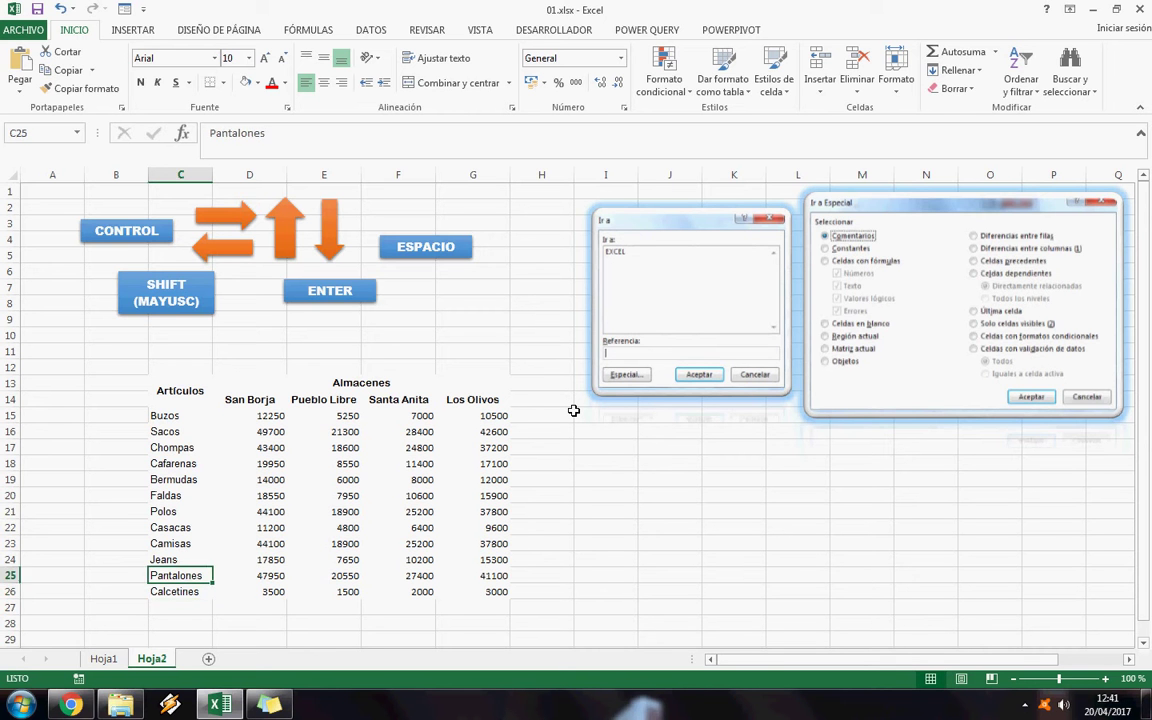
key(Delete)
key(ctrl+Up)
key(ctrl+Up)
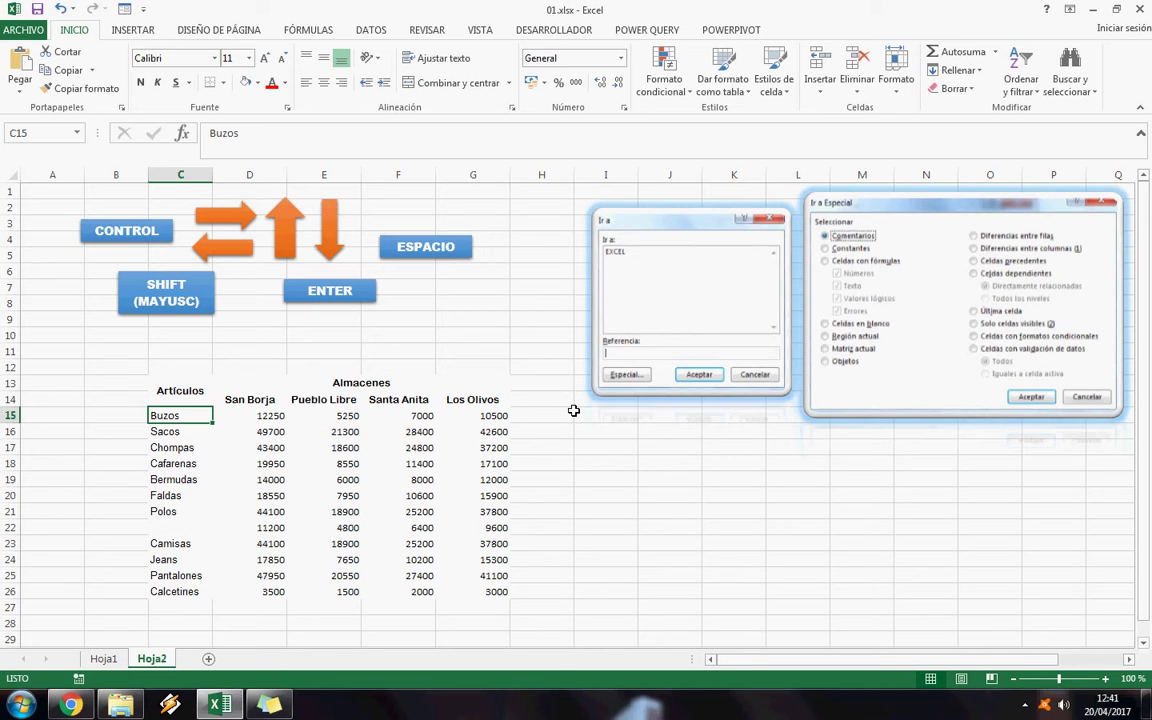
key(ctrl+Down)
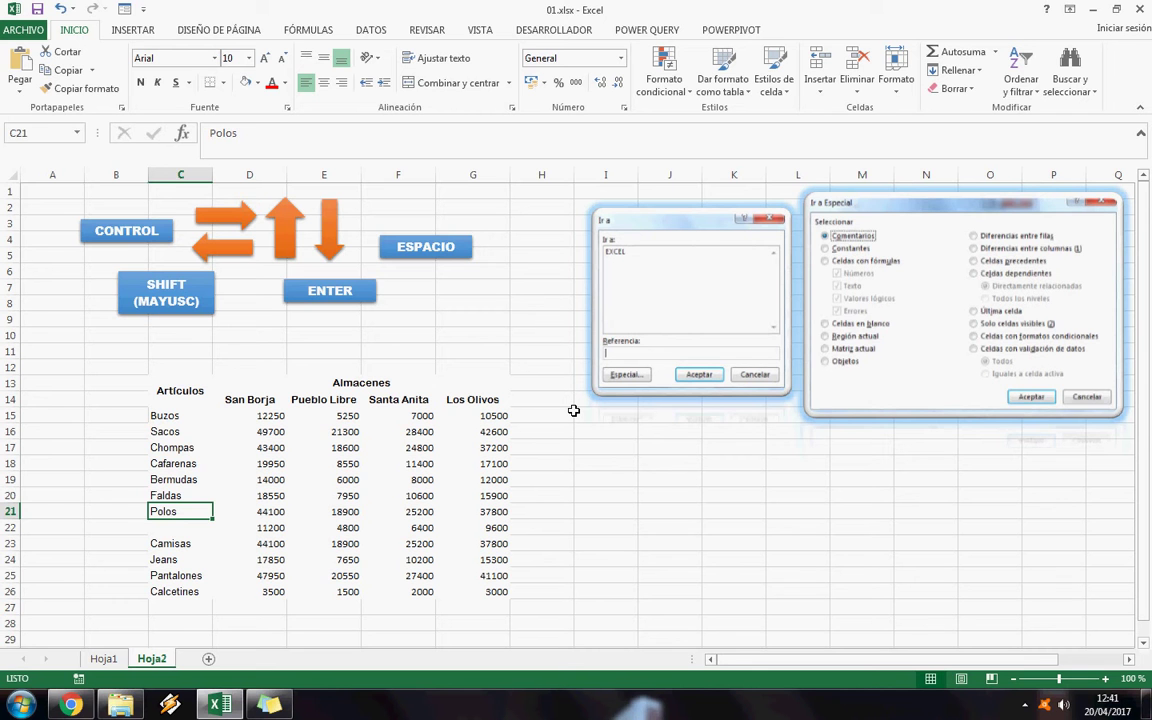
key(ctrl+z)
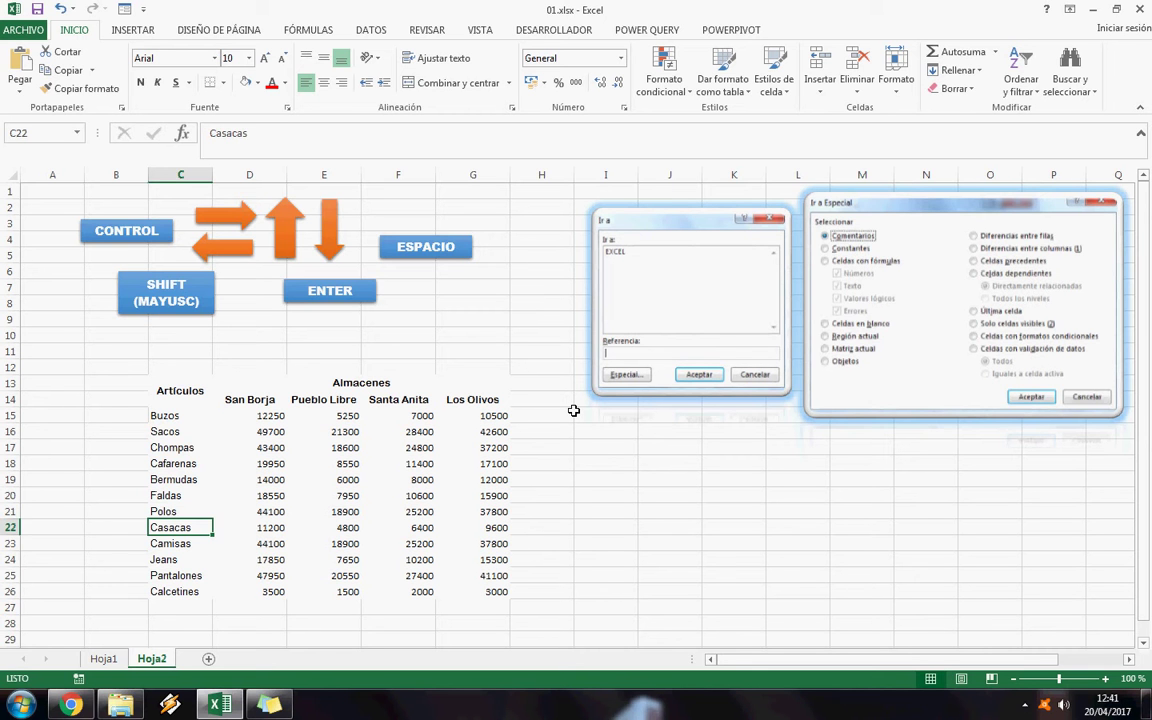
Step: Jump along the table's edges from the Artículos column to Calcetines, its last row value, and the Los Olivos header
key(ctrl+Up)
key(ctrl+Down)
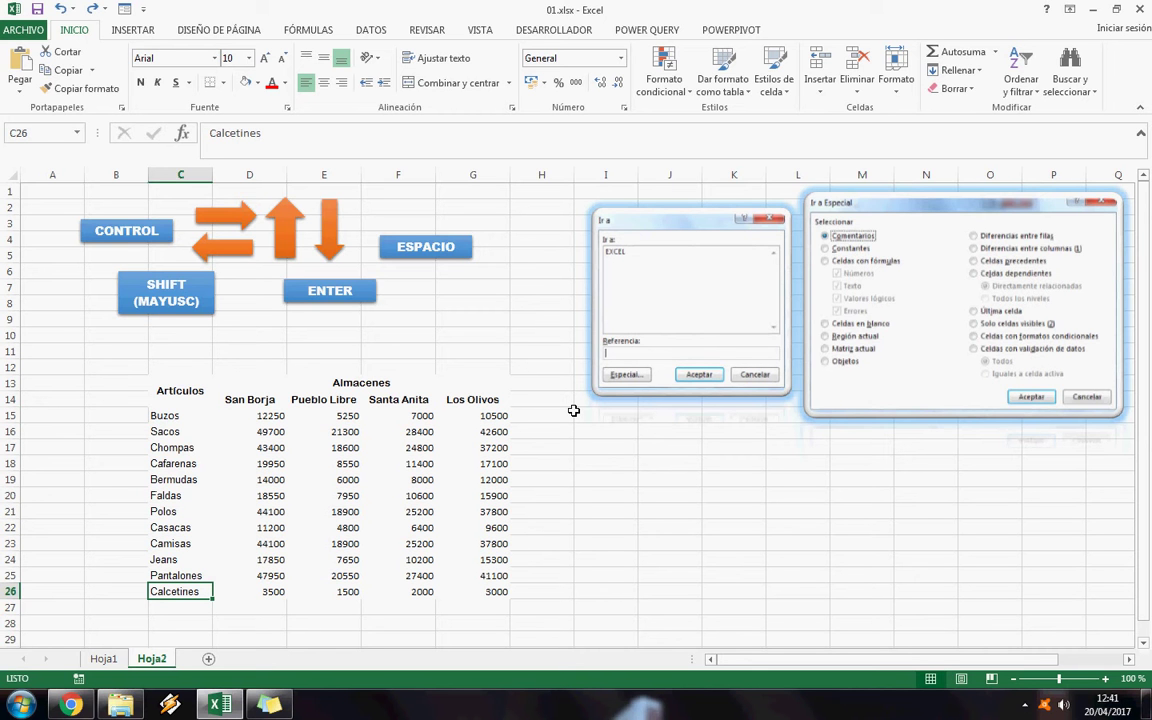
key(ctrl+Right)
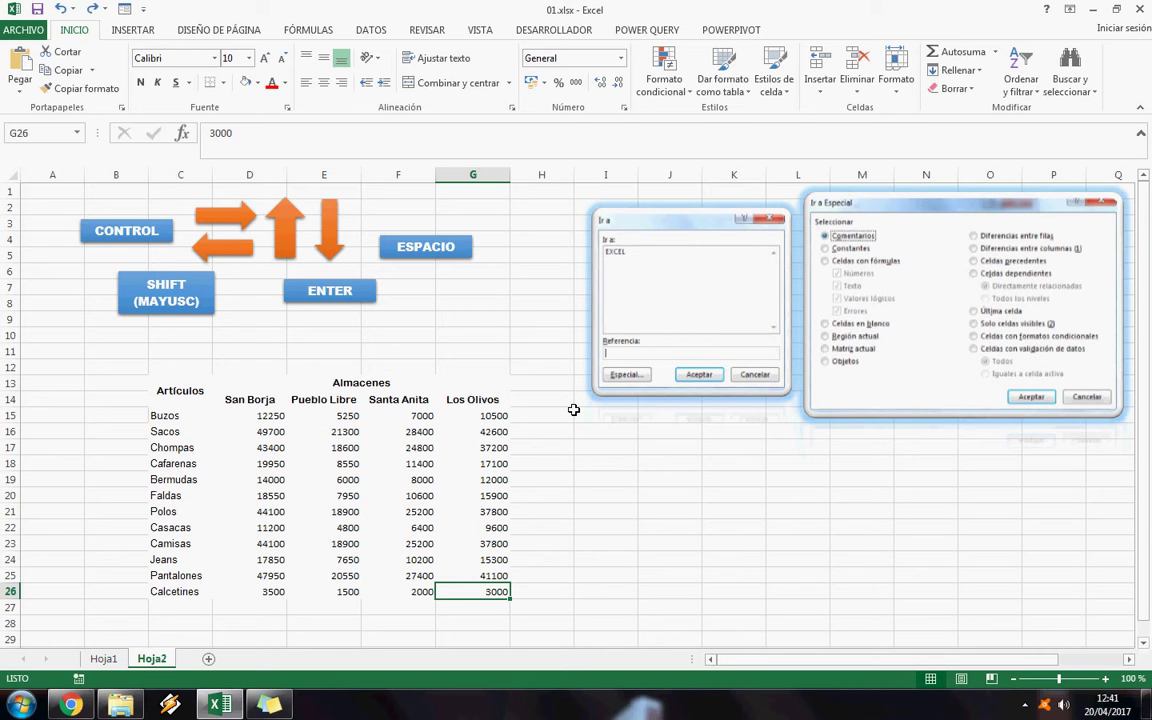
key(ctrl+Up)
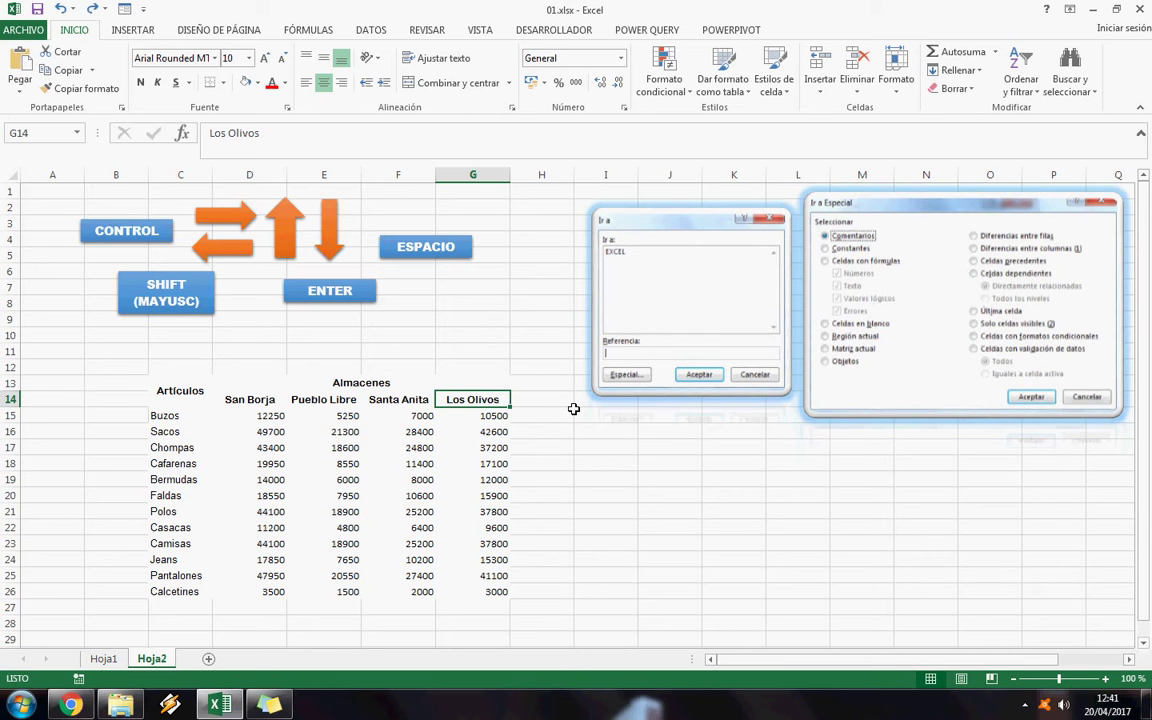
Step: Unmerge the Almacenes header, then merge and centre D13:G13 again
key(Up)
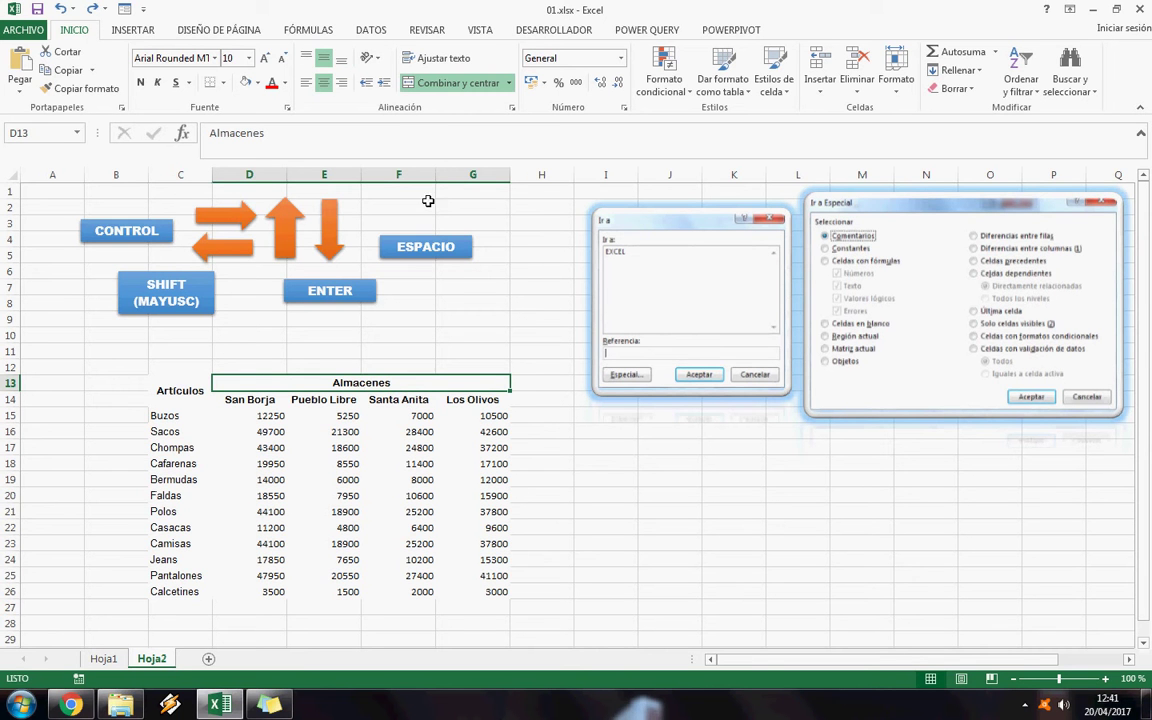
click(460, 86)
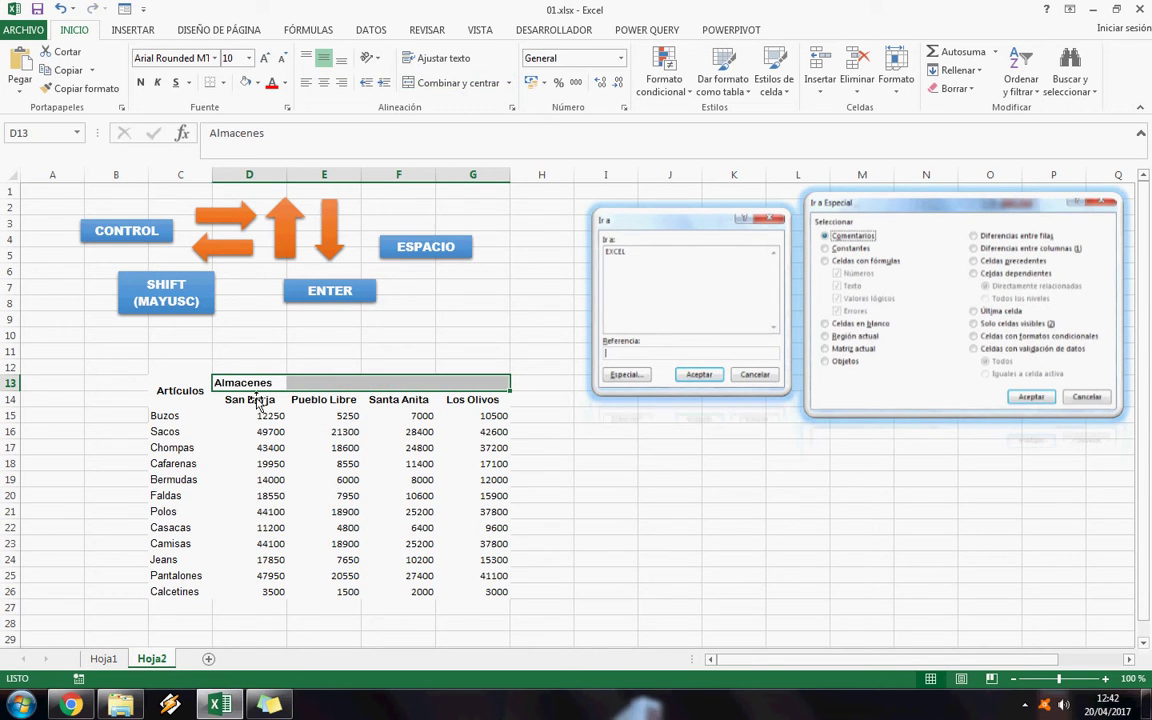
drag(226, 383, 489, 388)
click(440, 86)
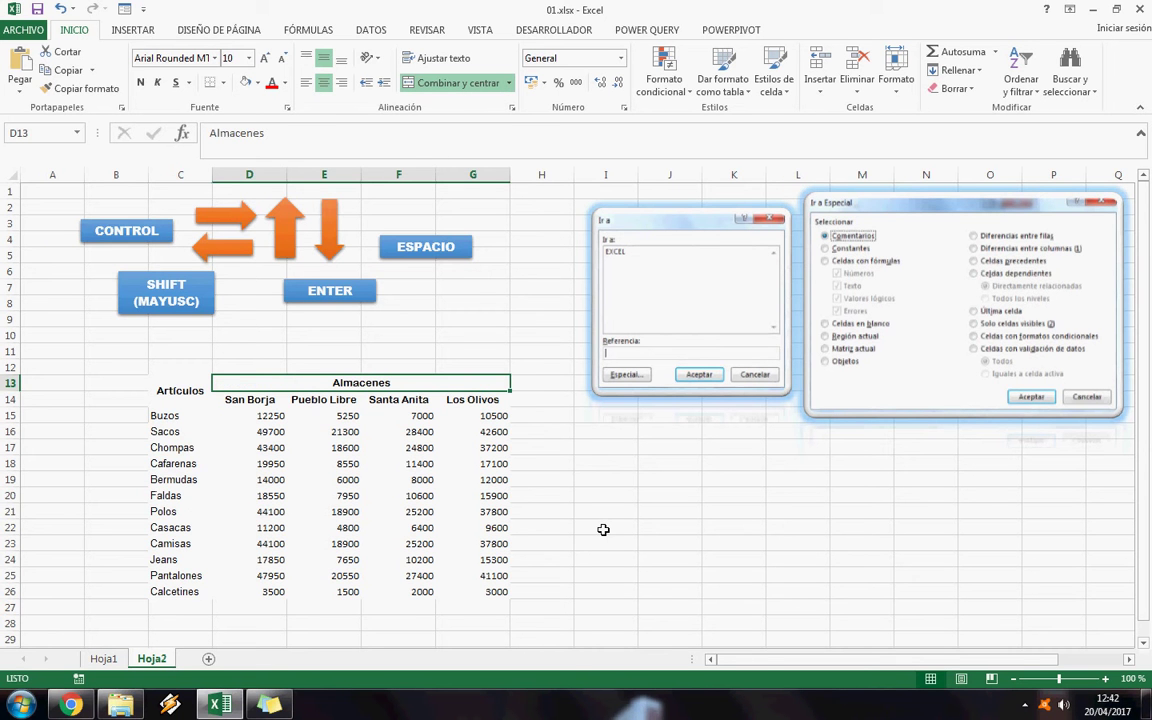
Step: Move through the store headers and jump between the ends of their columns, finishing on San Borja
key(Down)
key(Up)
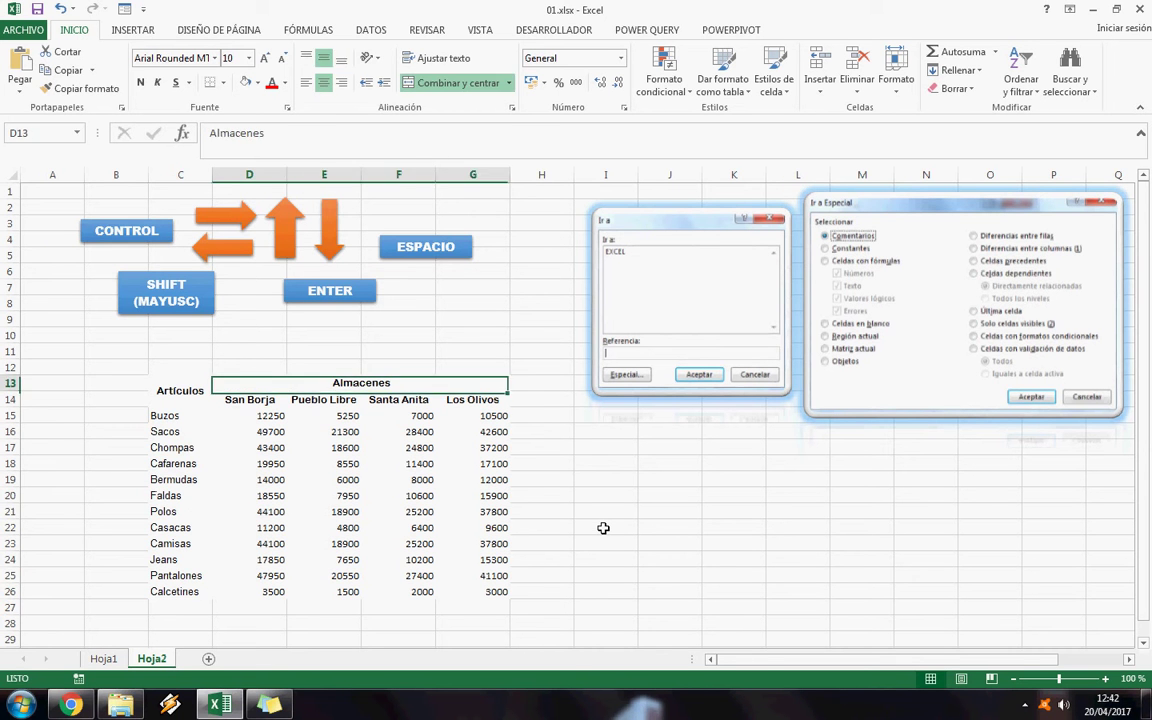
key(Down)
key(Right)
key(ctrl+Down)
key(Right)
key(ctrl+Up)
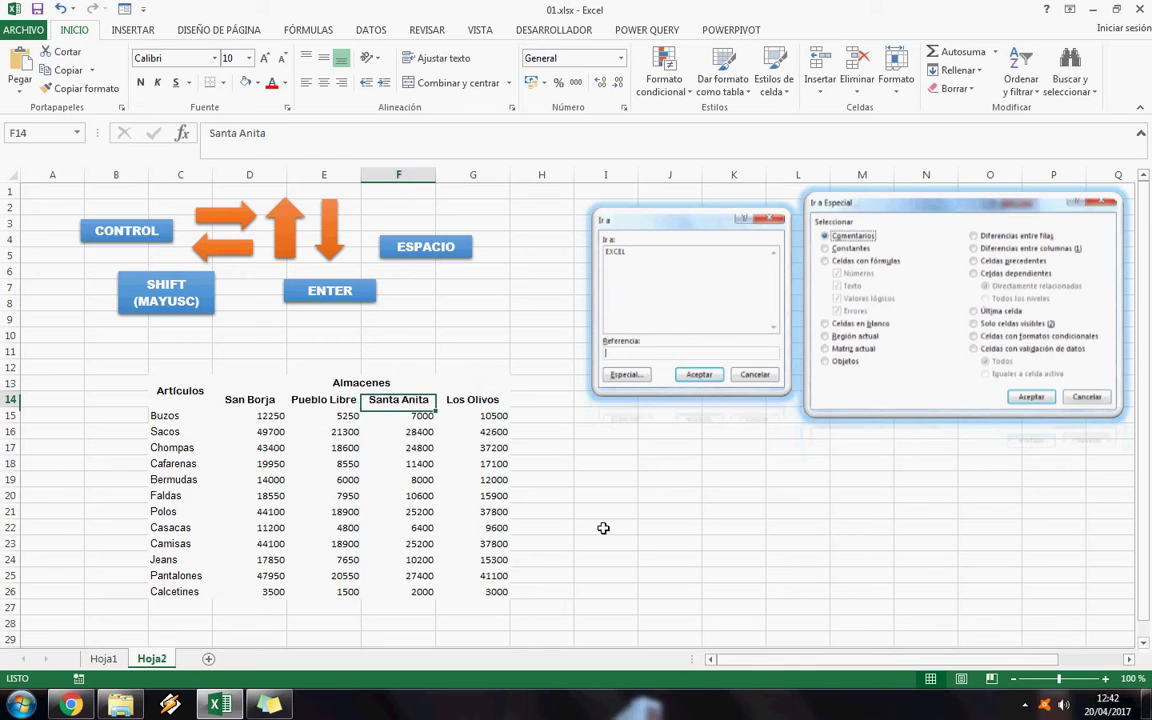
key(Left)
key(Left)
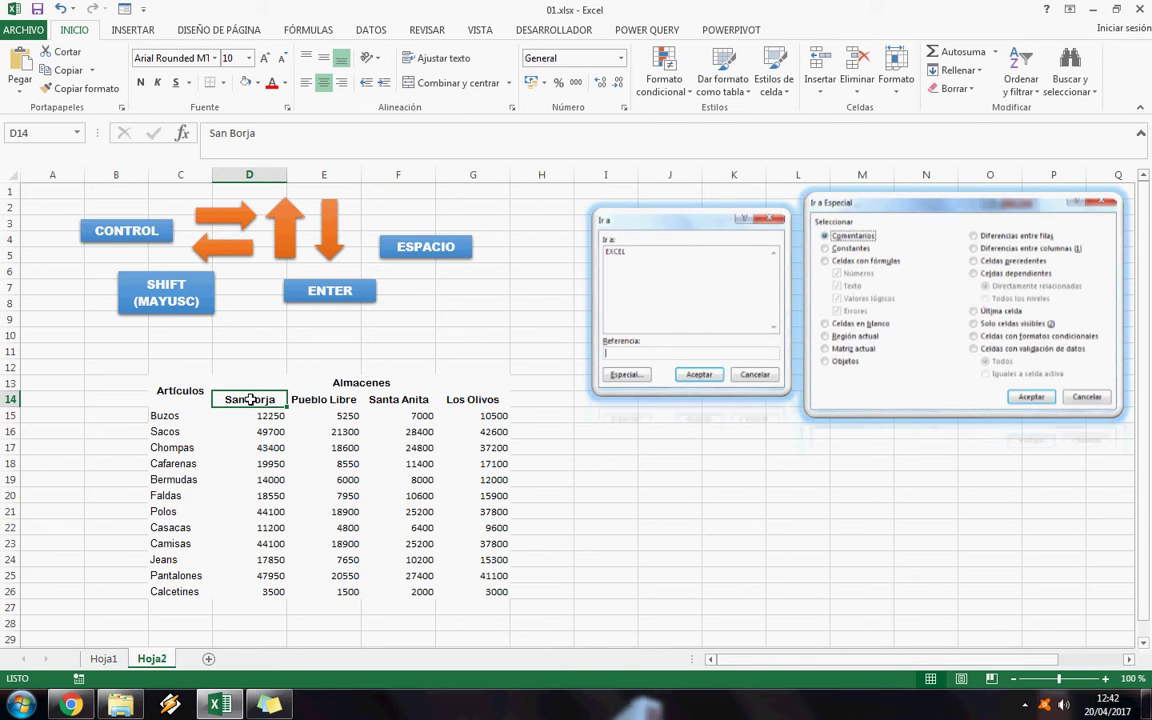
Step: Extend a selection down the article names from Buzos, then select the first San Borja value in D15
click(160, 415)
key(shift+Down)
key(shift+Down)
key(shift+Down)
key(shift+Down)
key(shift+Down)
key(shift+Down)
key(shift+Down)
key(shift+Down)
key(shift+Down)
mouse_move(275, 416)
mouse_down()
mouse_move(442, 566)
mouse_move(477, 582)
mouse_move(368, 548)
mouse_move(333, 481)
mouse_move(278, 418)
mouse_up()
click(278, 418)
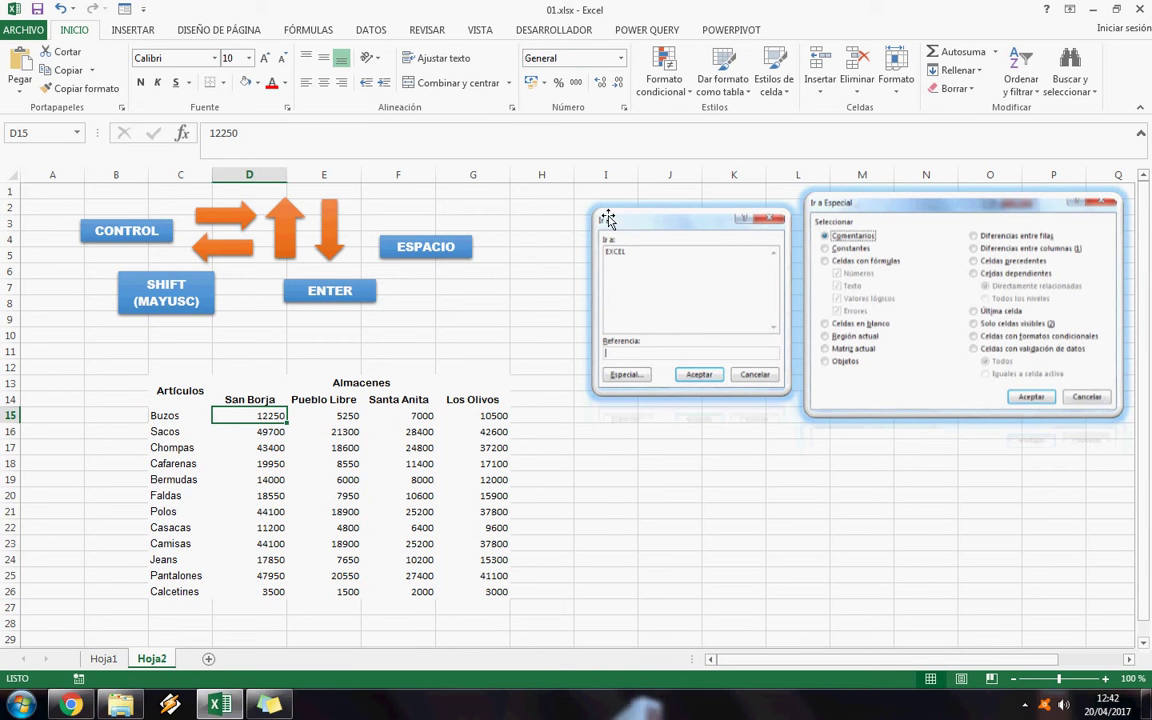
Step: Select the whole article table, then the store values in D15:G26, finishing on cell G26
drag(187, 398, 483, 591)
click(483, 591)
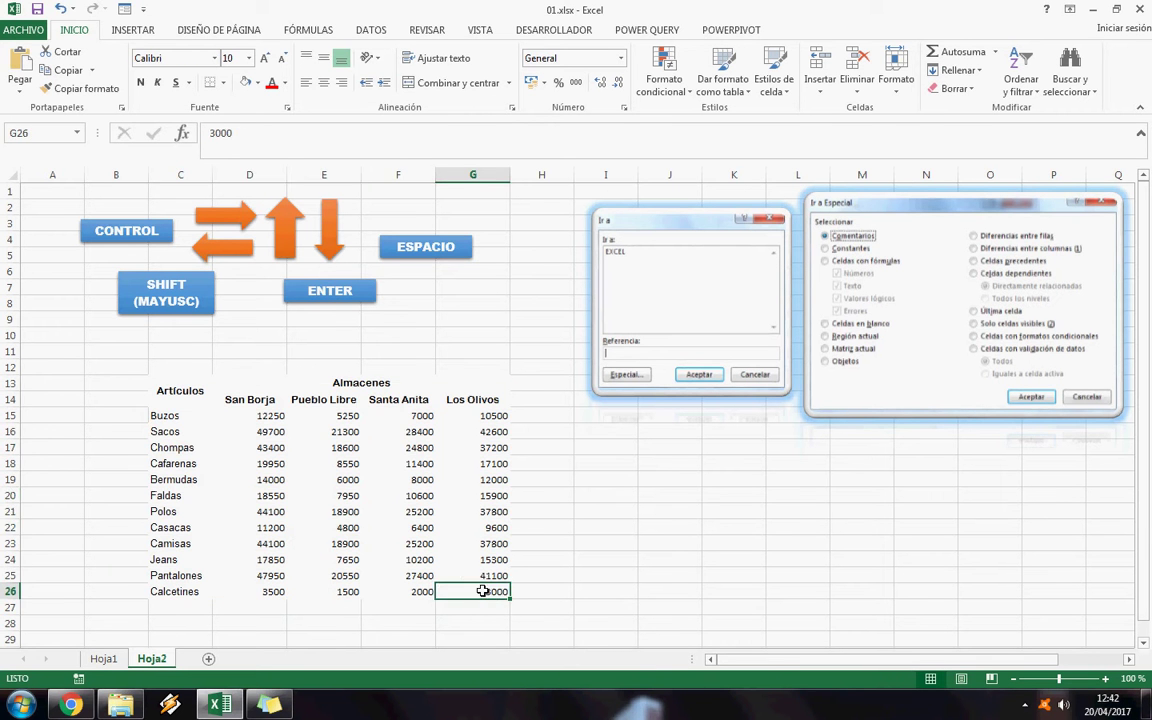
click(351, 529)
click(281, 496)
click(275, 462)
drag(274, 416, 489, 597)
click(483, 591)
Step: Jump repeatedly between the table's corners, then along row 13 to the sheet's last column and back to Almacenes
key(ctrl+Left)
key(ctrl+Up)
key(ctrl+Down)
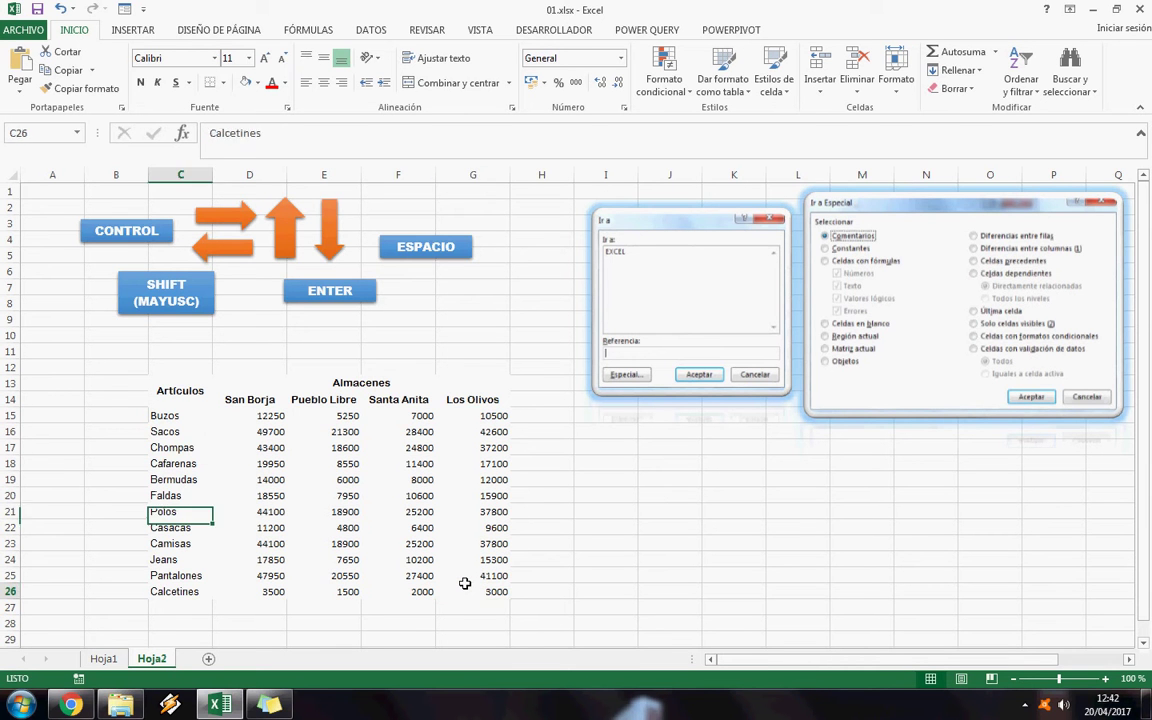
key(ctrl+Right)
key(ctrl+Up)
key(ctrl+Left)
key(ctrl+Down)
key(ctrl+Up)
key(ctrl+Down)
key(ctrl+Up)
key(ctrl+Right)
key(ctrl+Left)
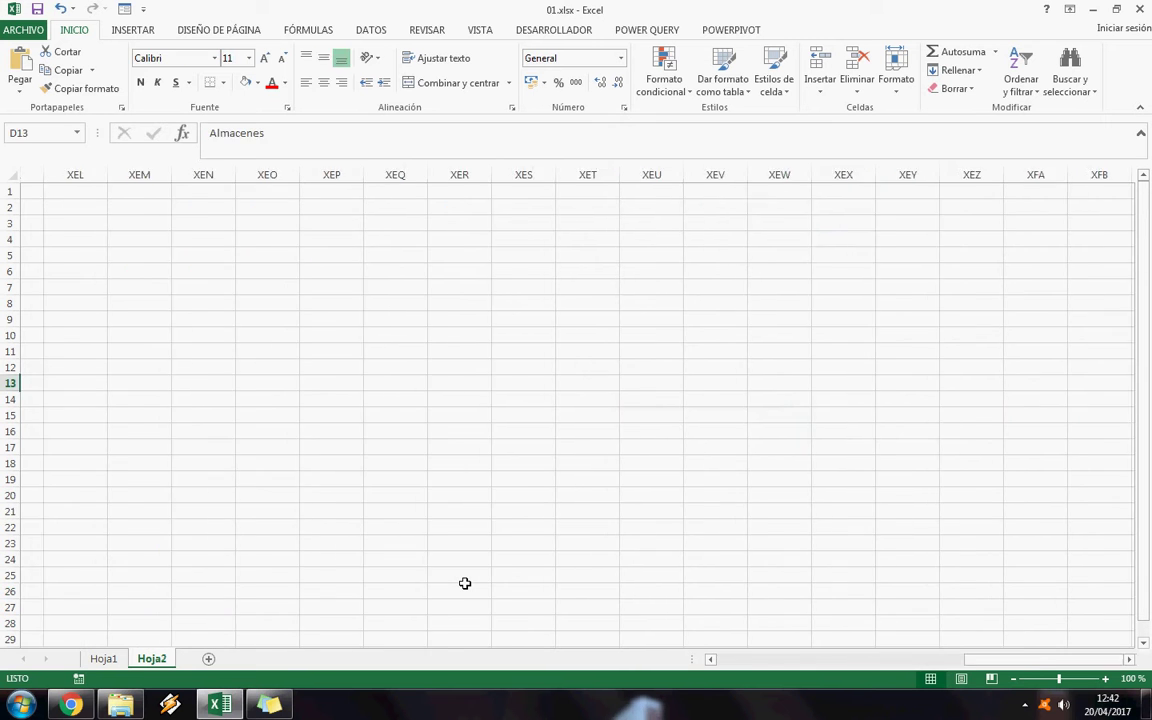
Step: Jump along row 13 to the start of the table and move down to Buzos in C15
key(ctrl+Left)
key(ctrl+Left)
key(ctrl+Right)
key(Down)
key(Up)
key(Down)
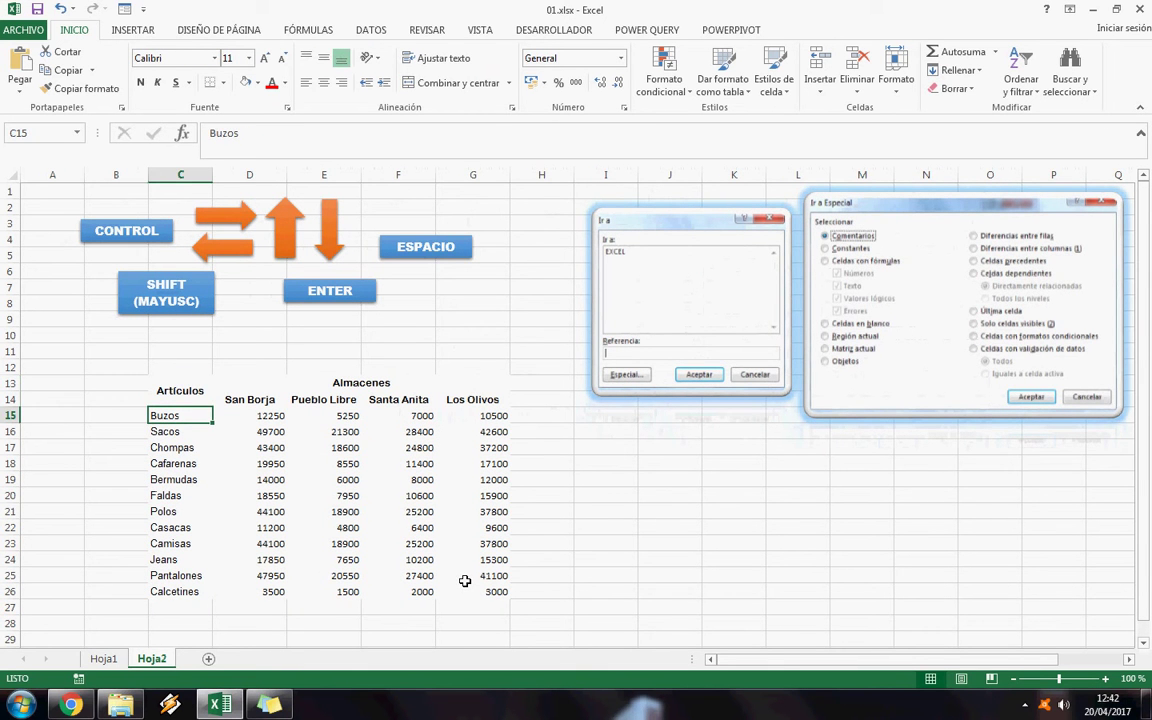
Step: Select single values inside the table, then the whole range C13:G26, finishing on cell G26
click(390, 517)
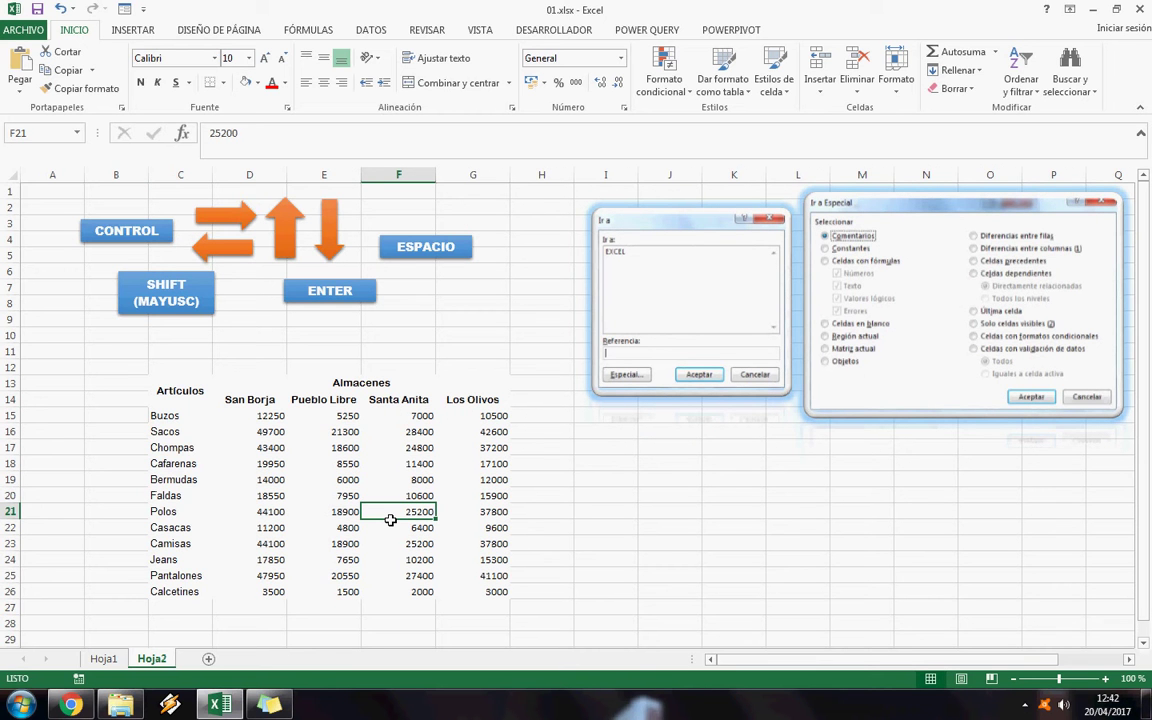
click(324, 496)
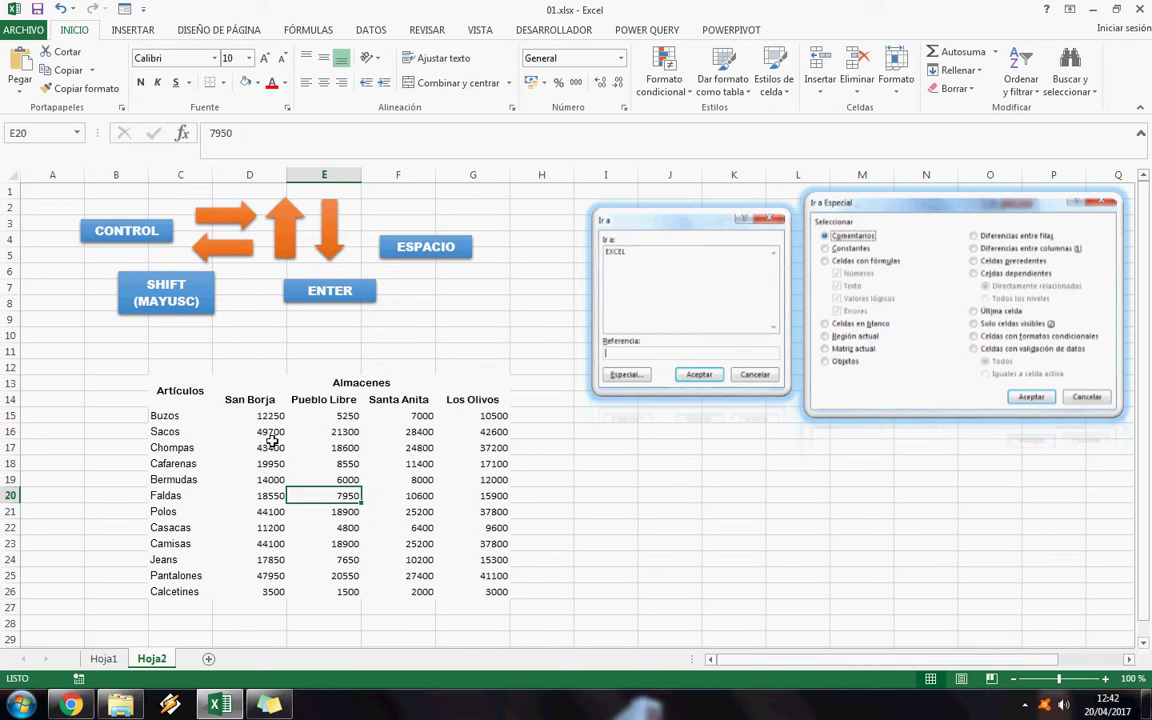
drag(185, 388, 463, 594)
click(461, 594)
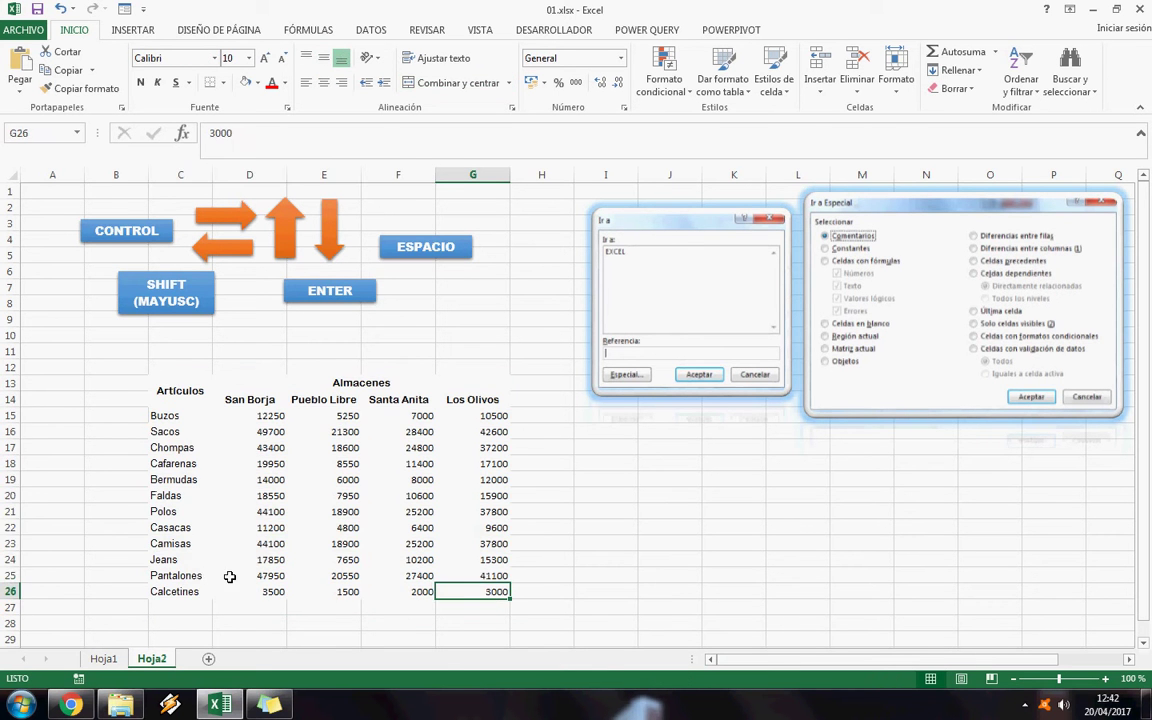
Step: Clear the Camisas row C23:G23 to leave a gap in the table, then undo the deletion
drag(185, 548, 505, 552)
key(Delete)
click(398, 512)
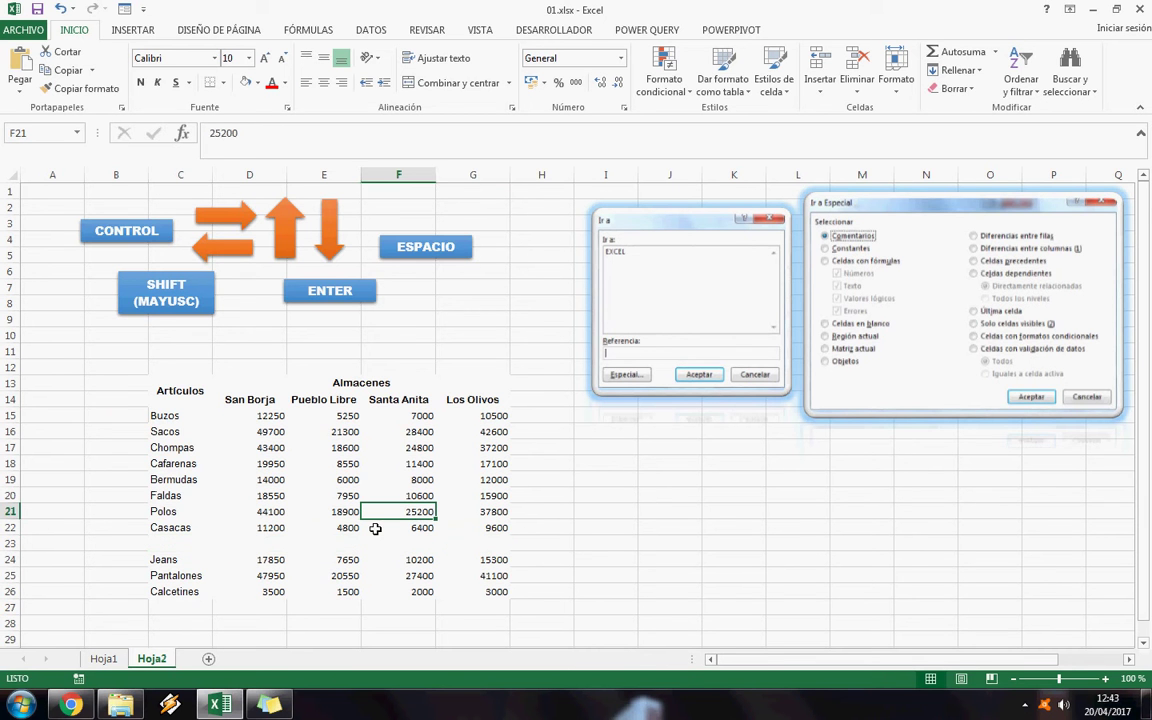
drag(185, 390, 178, 591)
click(311, 498)
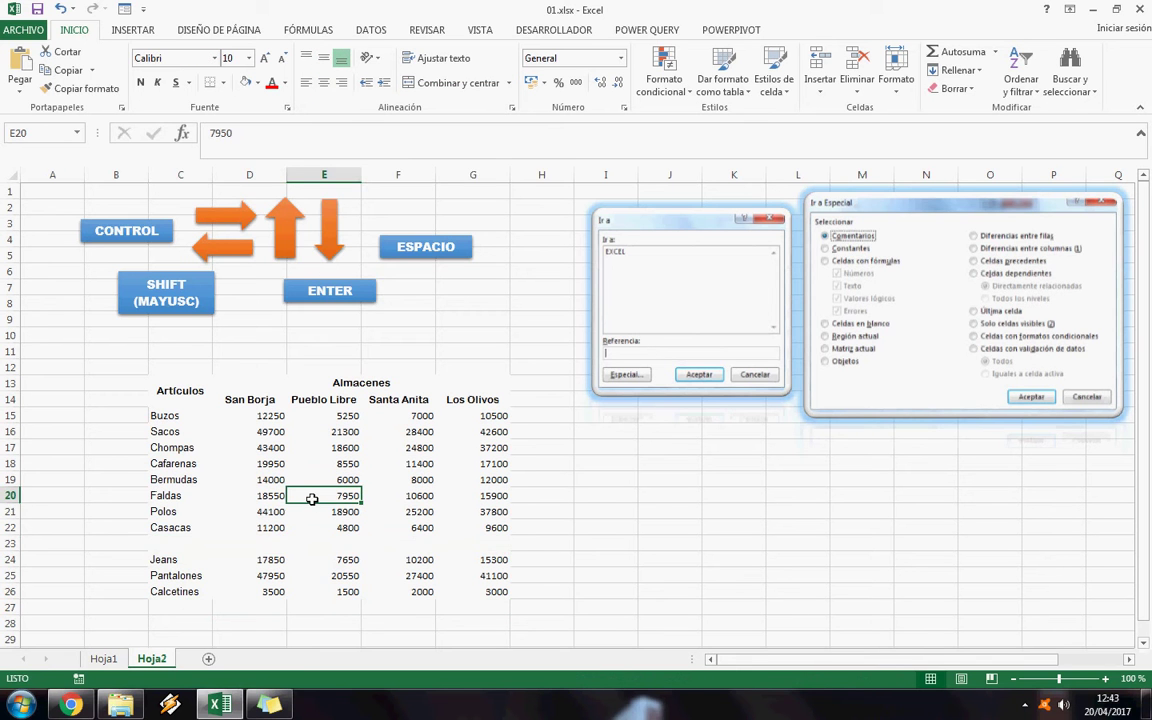
key(ctrl+z)
key(ctrl+z)
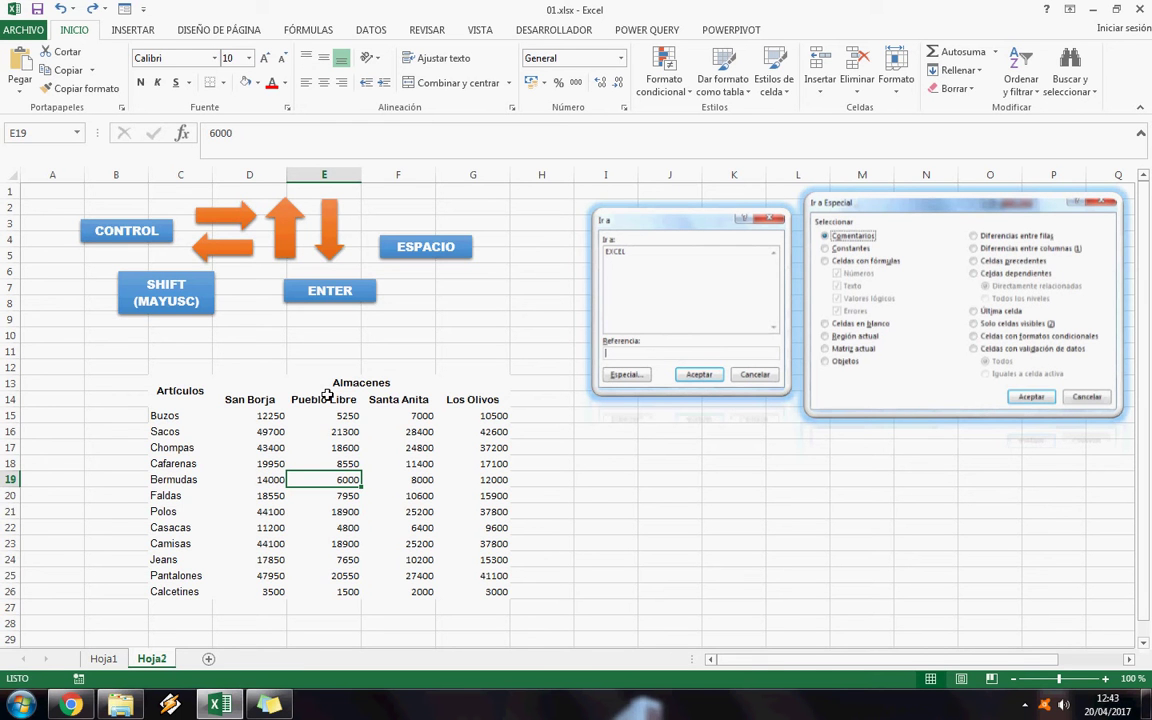
Step: Select the entire table from cell E19 and again from E15, finishing on F23
key(ctrl+a)
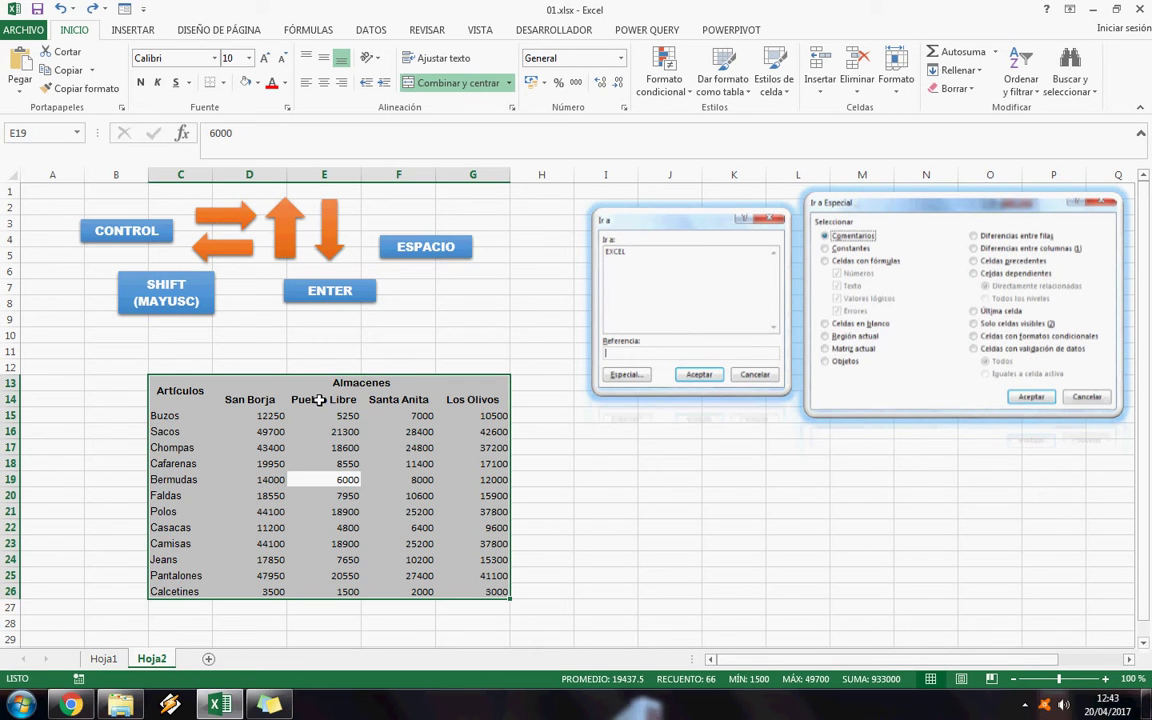
click(330, 416)
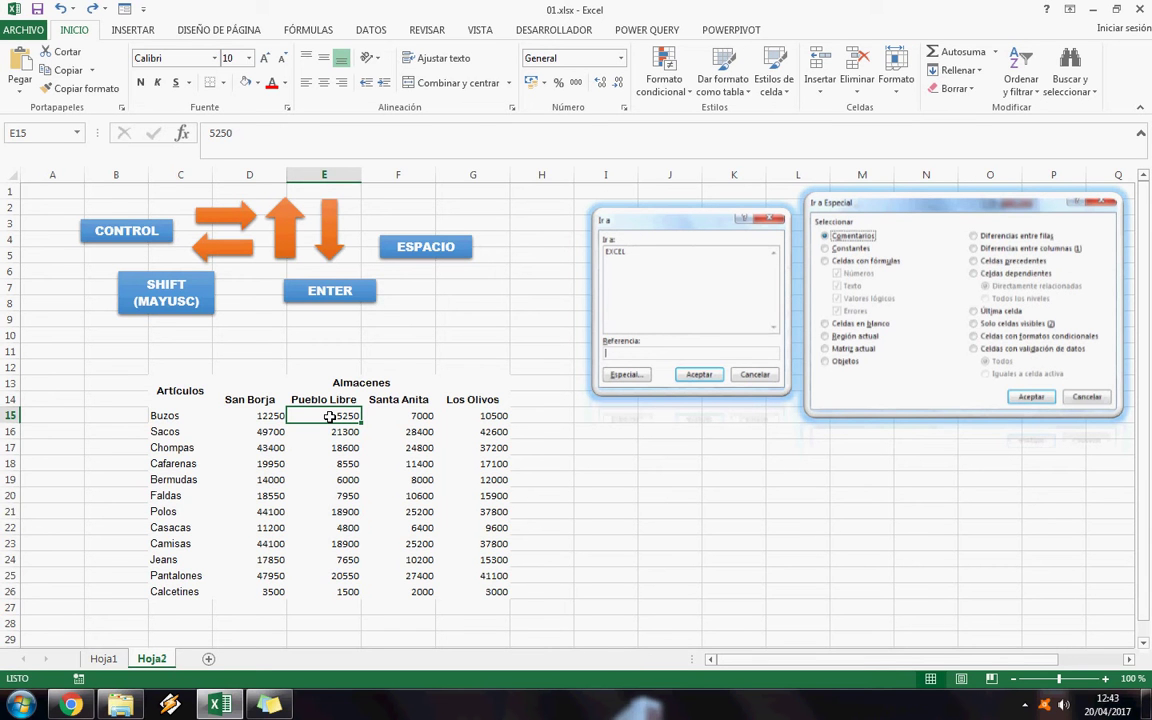
key(ctrl+a)
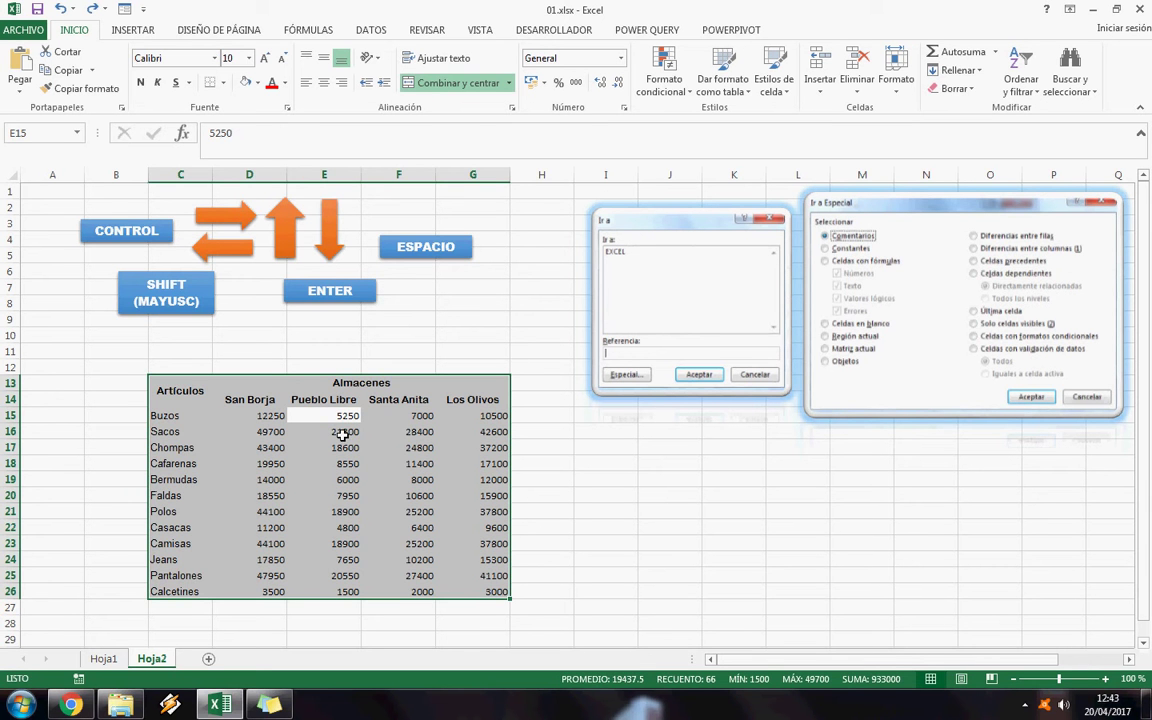
click(399, 544)
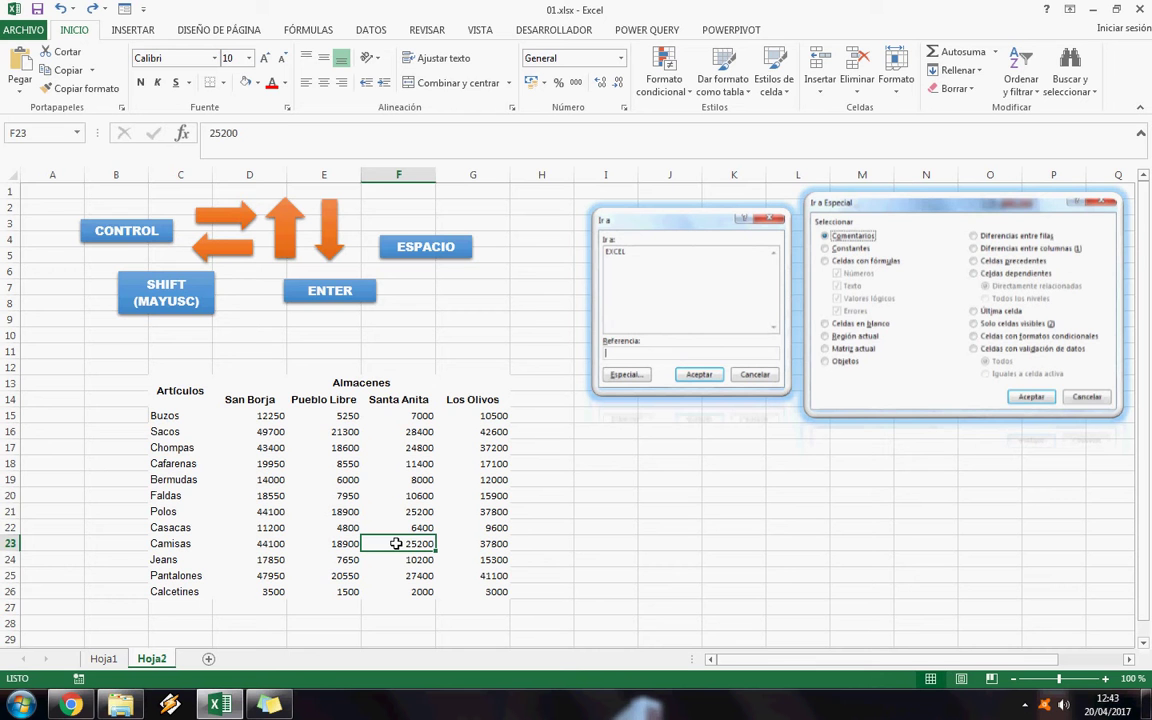
Step: Starting from Buzos in C15, extend the selection cell by cell down to Calcetines in C26
click(168, 416)
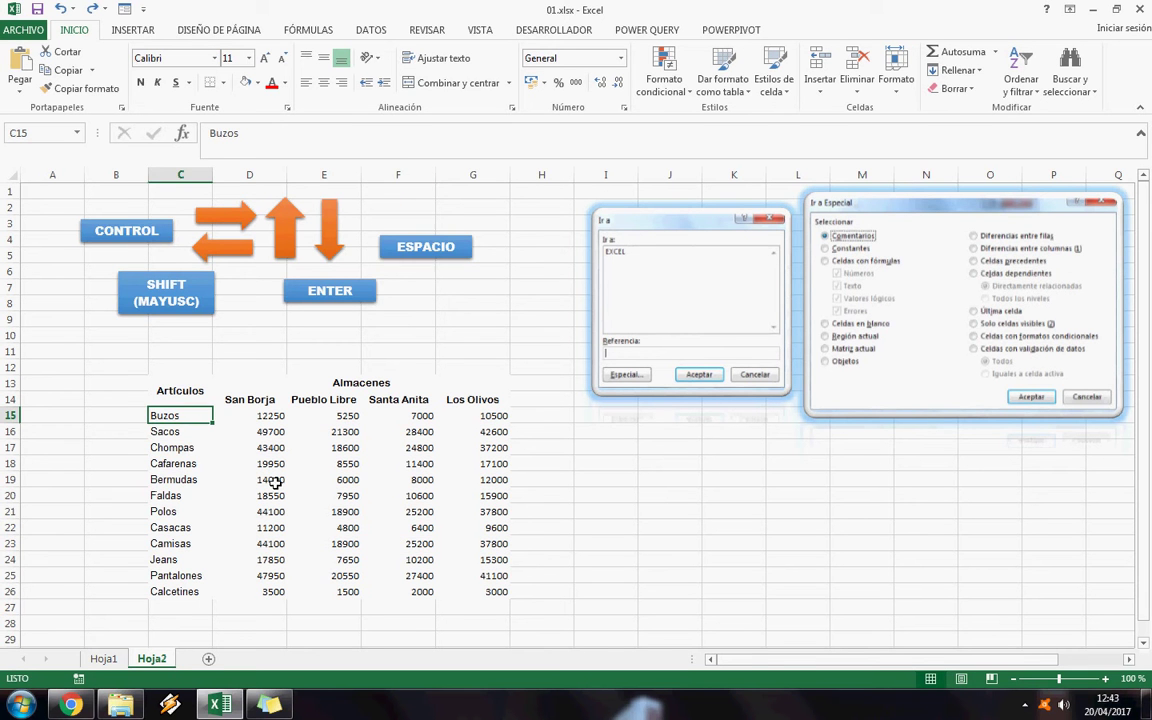
drag(207, 423, 165, 416)
key(shift+Down)
key(shift+Down)
key(shift+Down)
key(shift+Down)
key(shift+Down)
key(shift+Down)
key(shift+Down)
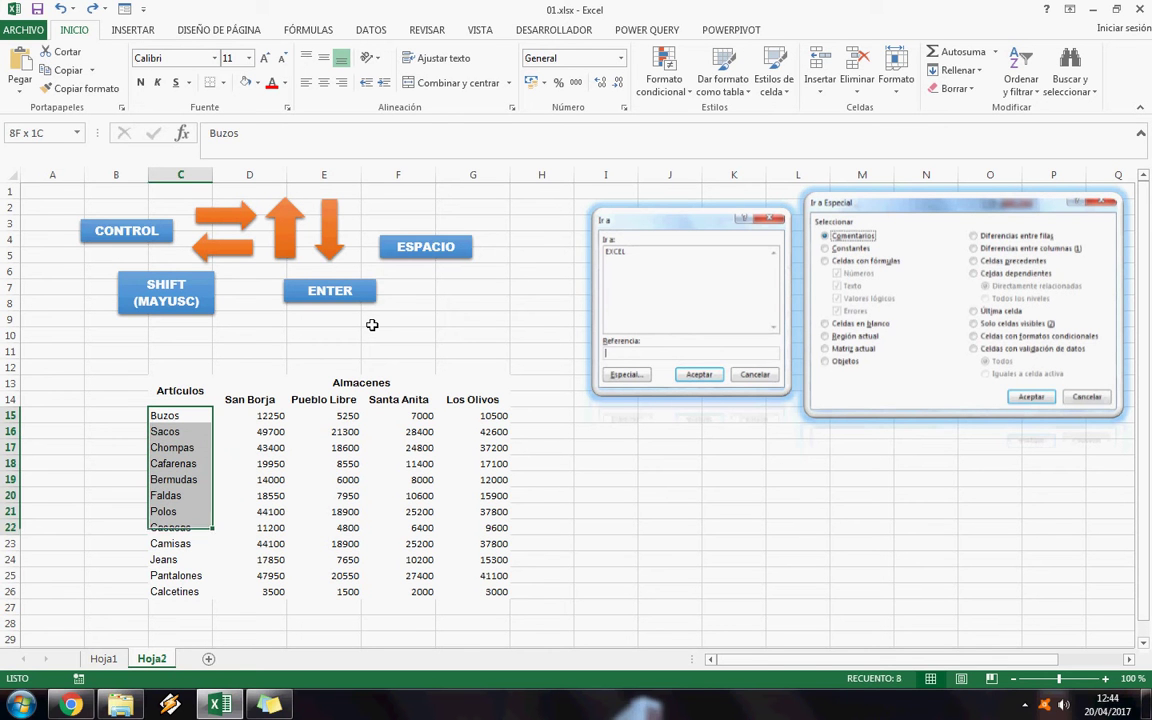
key(shift+Down)
key(shift+Down)
key(shift+Down)
key(shift+Down)
Step: Shrink the article-name selection cell by cell from Calcetines back up to Buzos
key(shift+Up)
key(shift+Up)
key(shift+Up)
key(shift+Up)
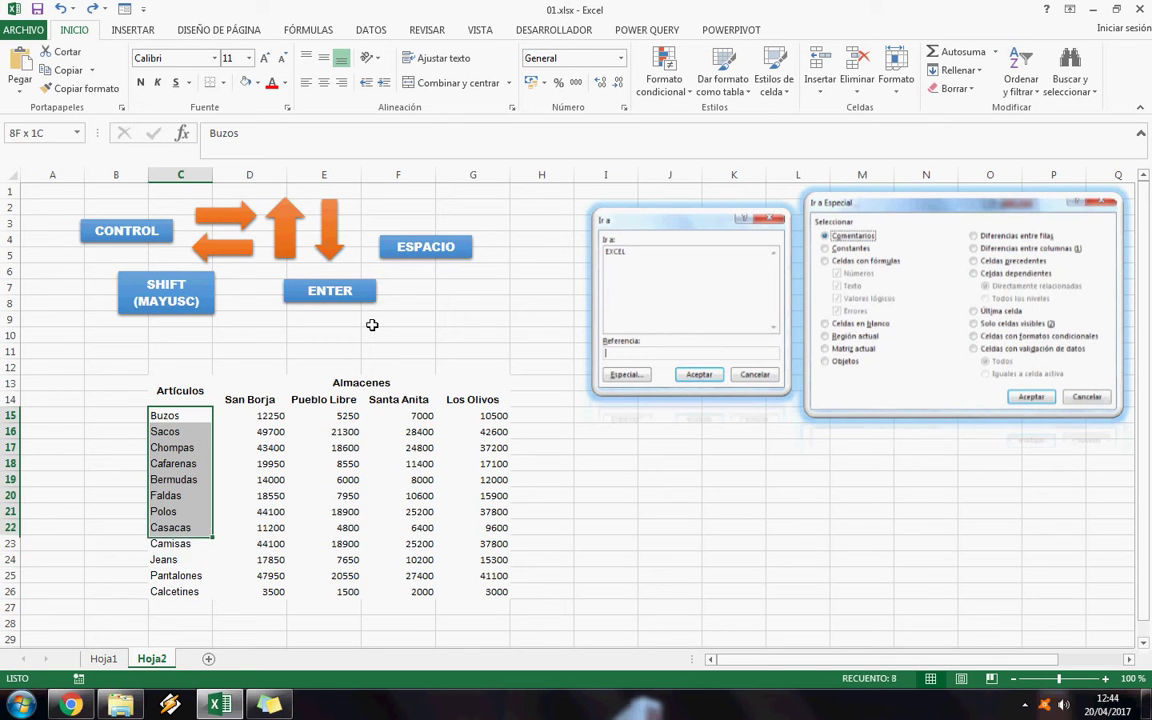
key(shift+Up)
key(shift+Up)
key(shift+Up)
key(shift+Up)
key(shift+Up)
key(shift+Up)
key(shift+Up)
Step: Extend the selection ten cells down from Buzos, then reduce it again to C15 alone
key(shift+Down)
key(shift+Down)
key(shift+Down)
key(shift+Down)
key(shift+Down)
key(shift+Down)
key(shift+Down)
key(shift+Down)
key(shift+Down)
key(shift+Down)
key(shift+Up)
key(shift+Up)
key(shift+Up)
key(shift+Up)
key(shift+Up)
key(shift+Up)
key(shift+Up)
key(shift+Up)
key(shift+Up)
key(shift+Up)
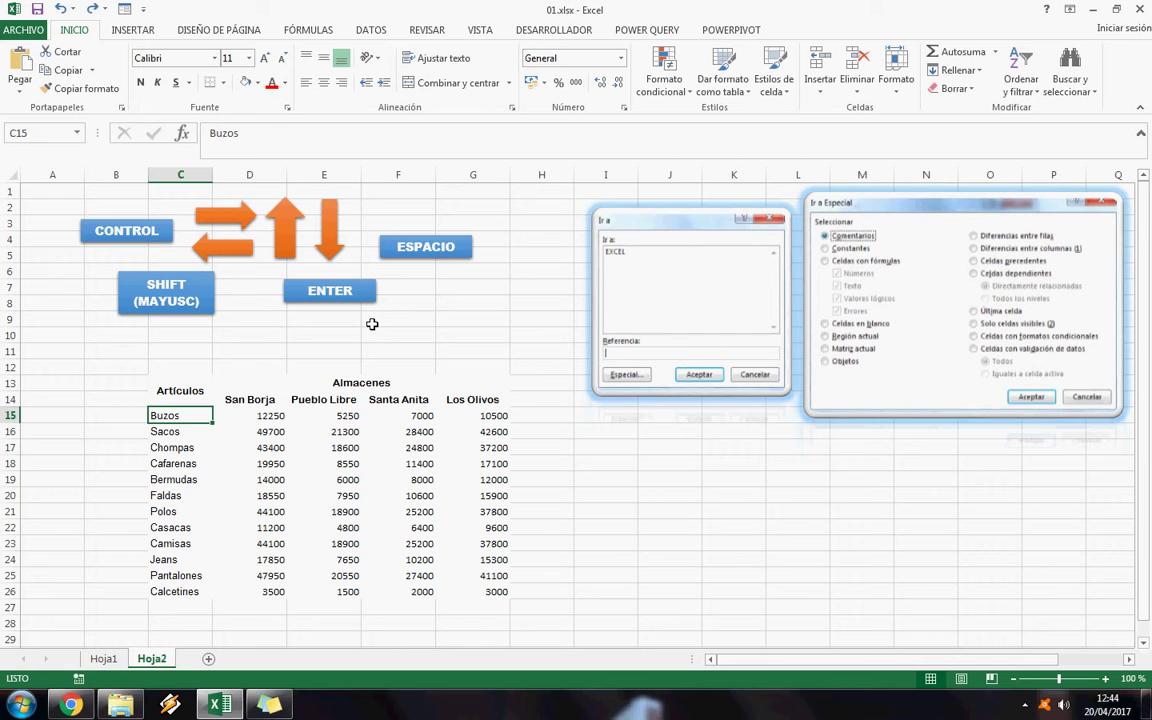
Step: Select C15:C26 in one jump from Buzos, then reduce the selection row by row to C15
key(ctrl+shift+Down)
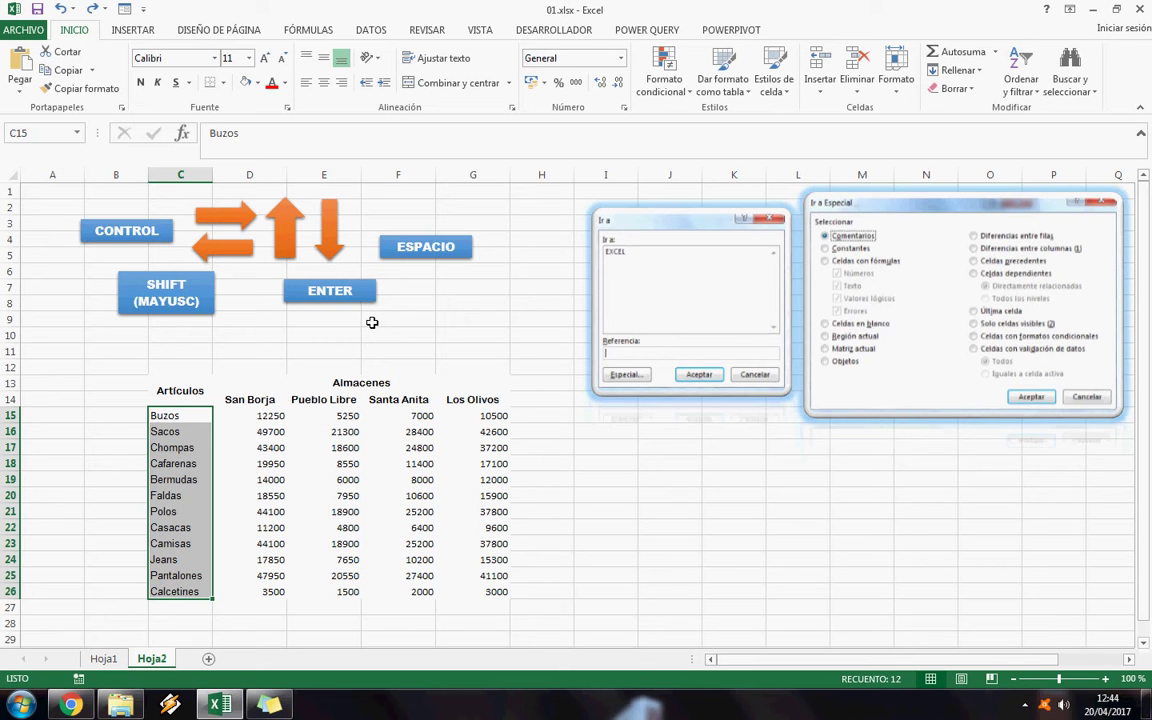
key(shift+Up)
key(shift+Up)
key(shift+Up)
key(shift+Up)
key(shift+Up)
key(shift+Up)
key(shift+Up)
key(shift+Up)
key(shift+Up)
key(shift+Up)
key(shift+Up)
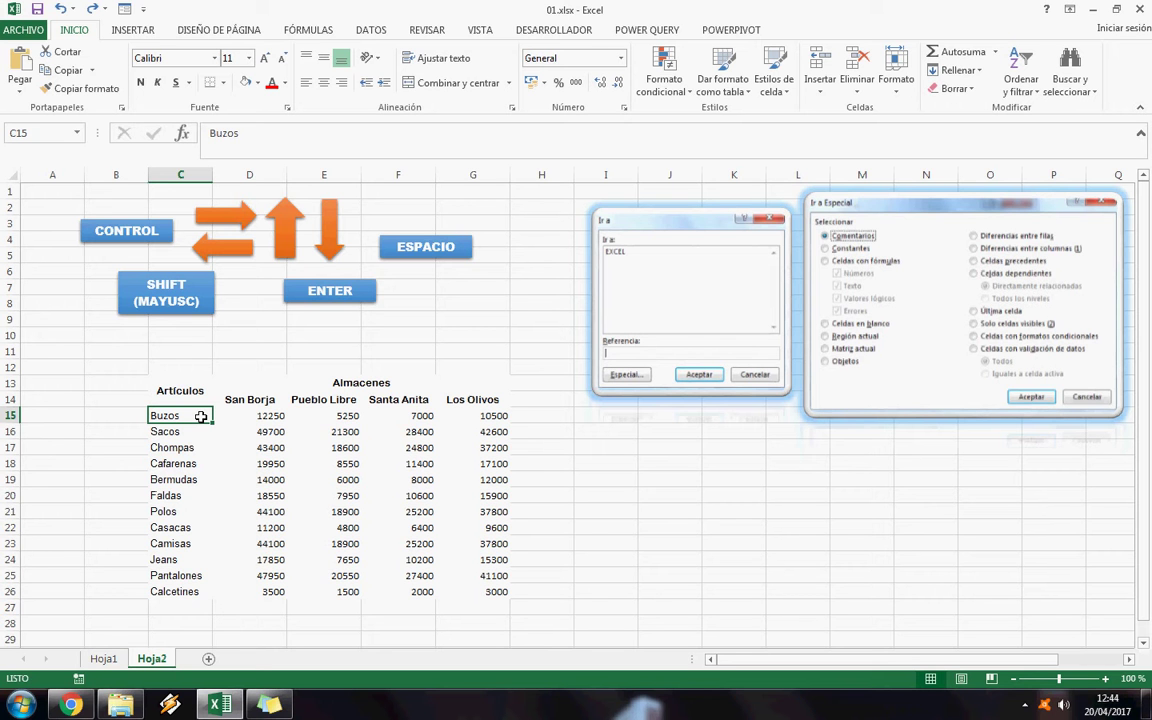
Step: Extend the selection cell by cell across the Buzos row to Los Olivos and reduce it to C15, repeating the exercise
key(shift+Right)
key(shift+Right)
key(shift+Right)
key(shift+Right)
key(shift+Left)
key(shift+Left)
key(shift+Left)
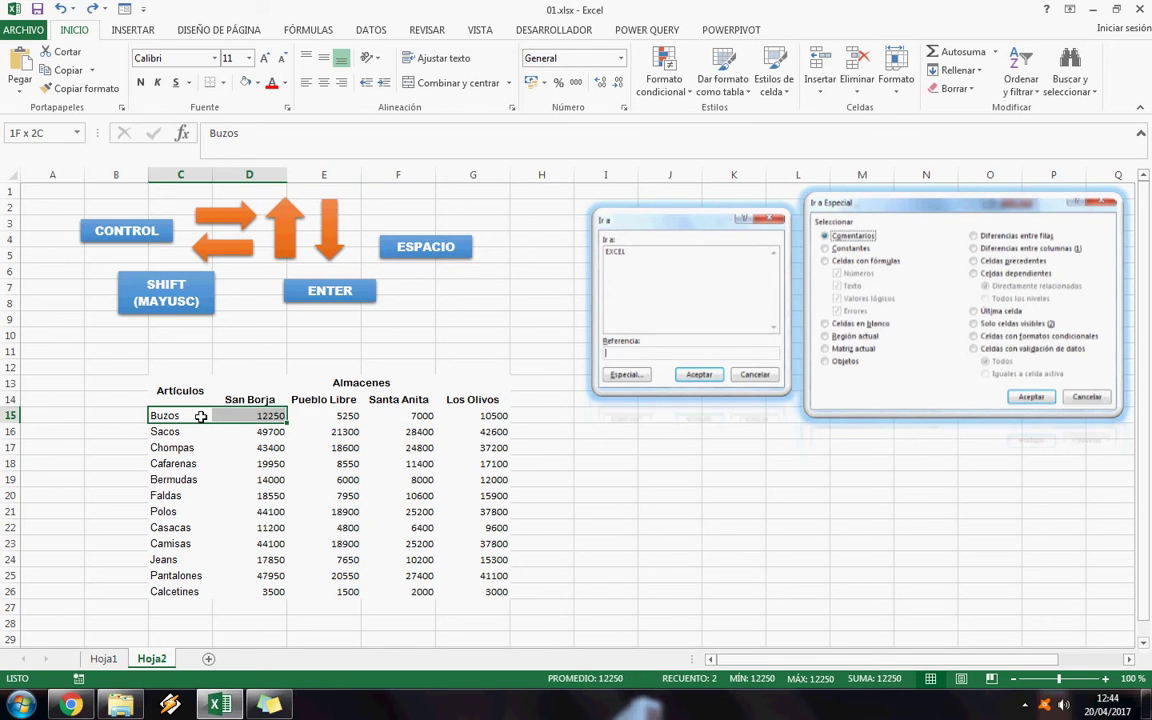
key(shift+Right)
key(shift+Right)
key(shift+Right)
key(shift+Left)
key(shift+Left)
key(shift+Left)
key(shift+Left)
key(shift+Right)
key(shift+Left)
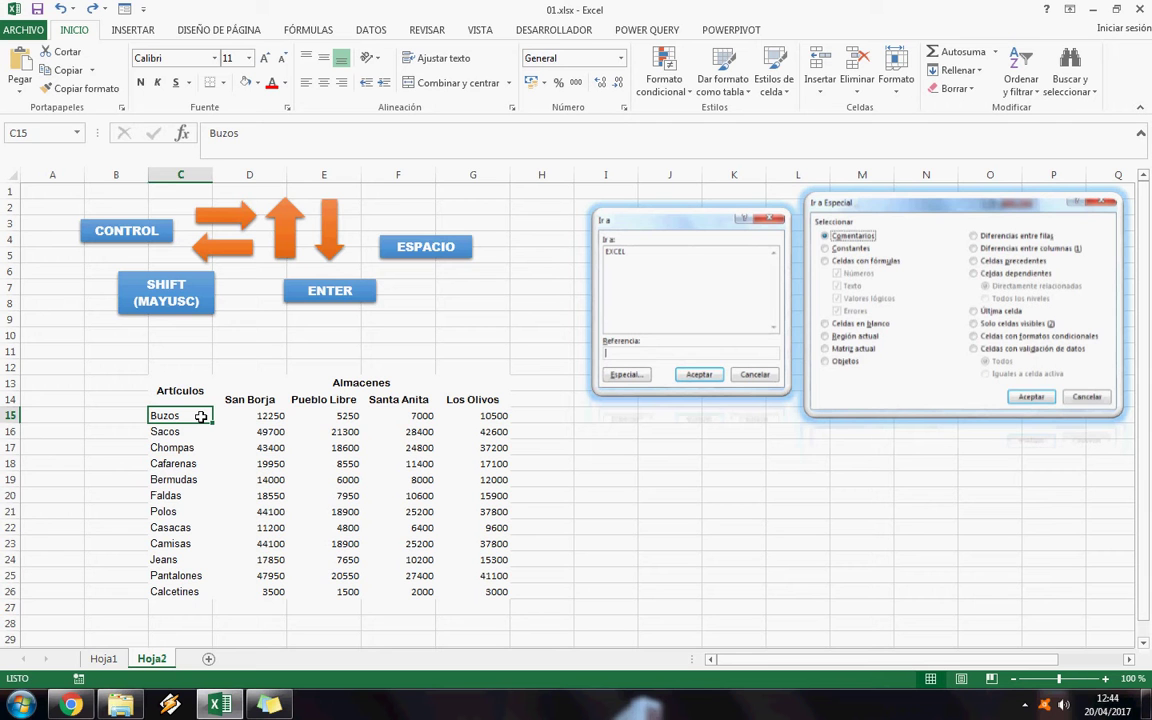
Step: Select the whole Buzos row C15:G15 in one jump, then return to C15 alone
key(ctrl+shift+Right)
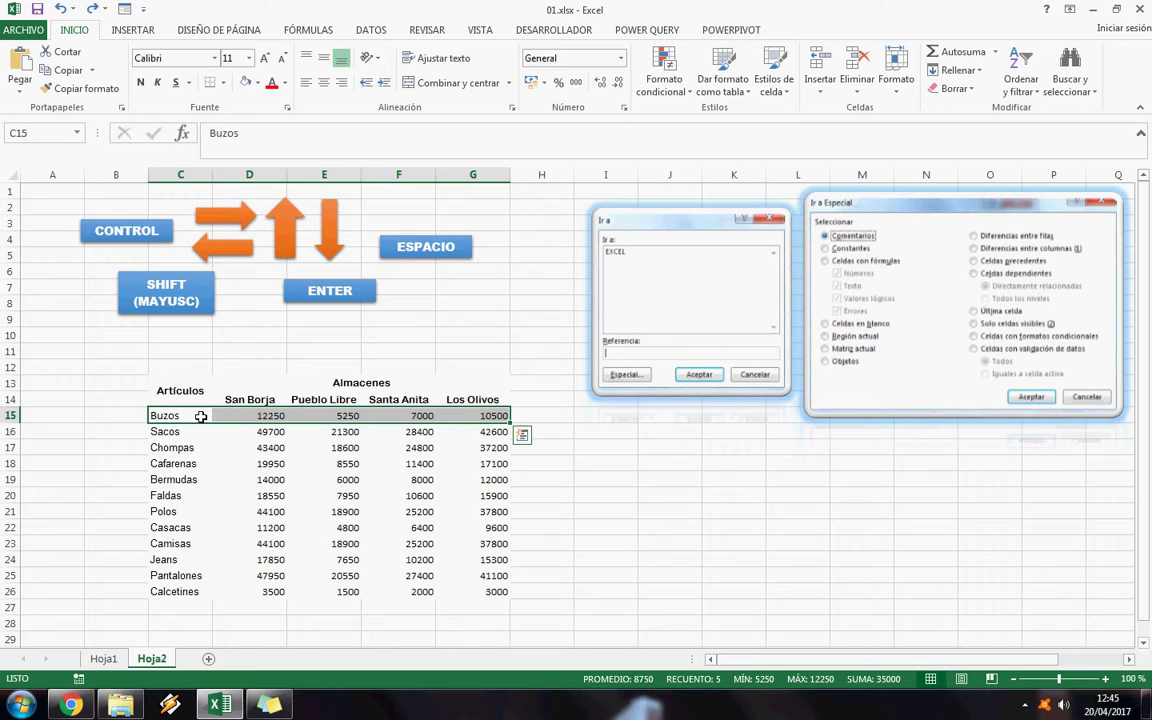
key(Right)
key(Left)
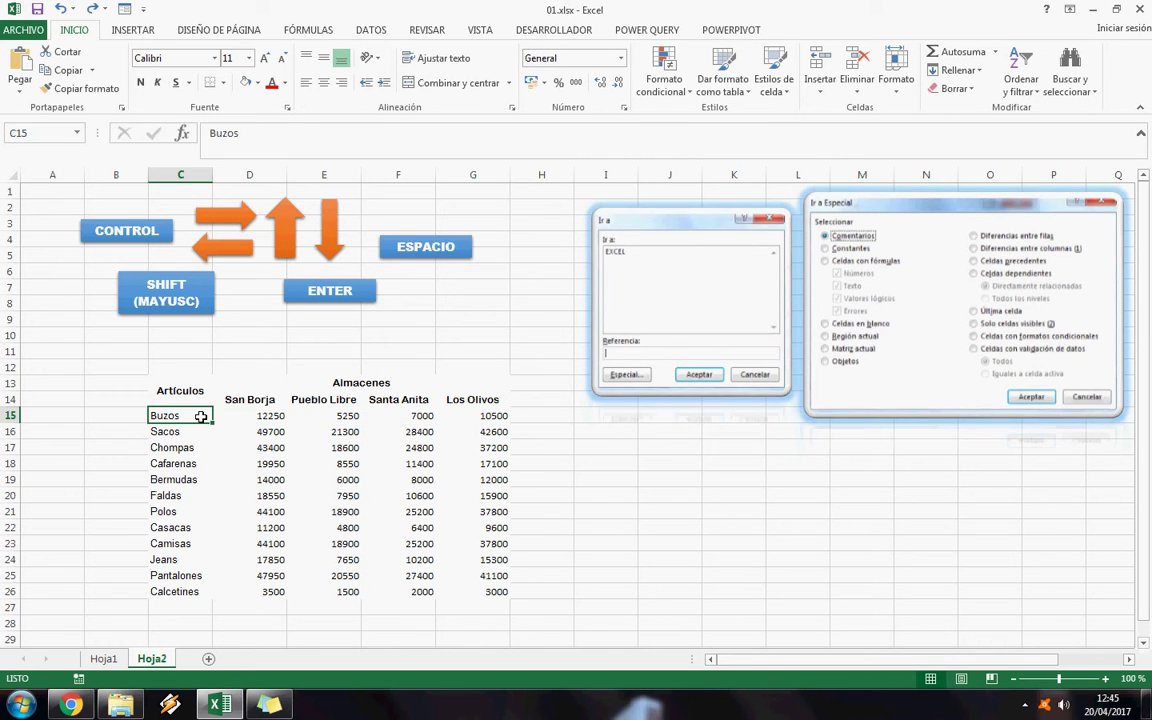
Step: Select the data block C15:G26 by edge jumps starting from C15, and again starting from G15
key(ctrl+shift+Down)
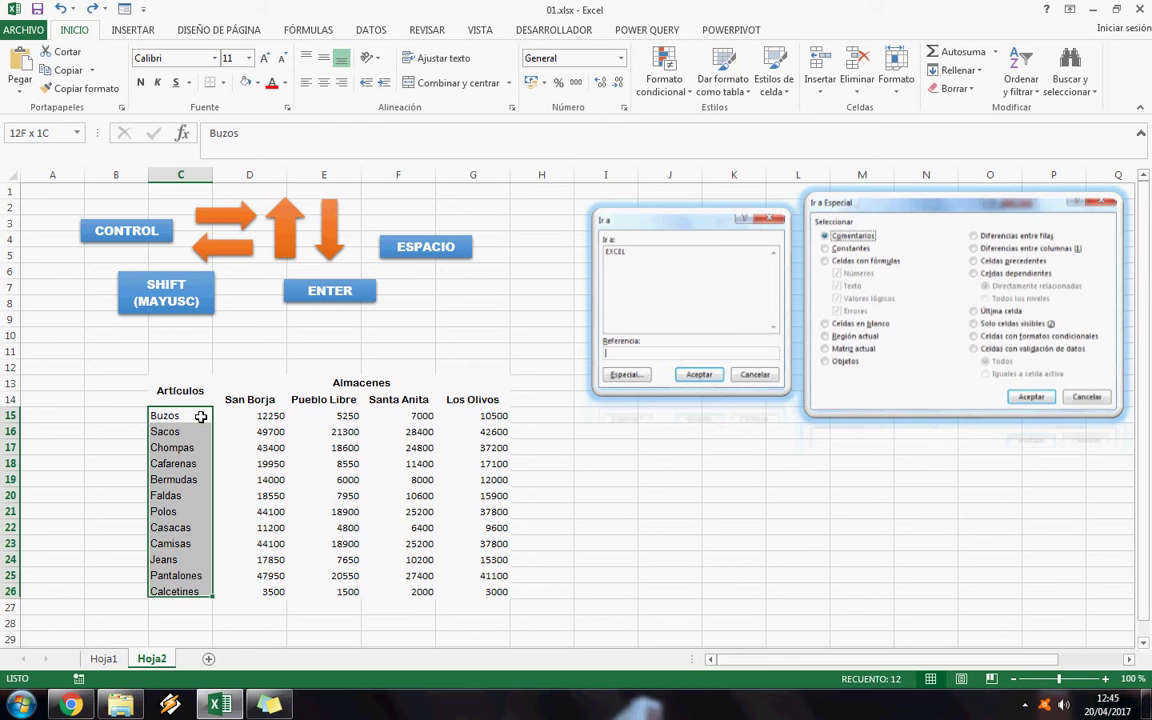
key(ctrl+shift+Right)
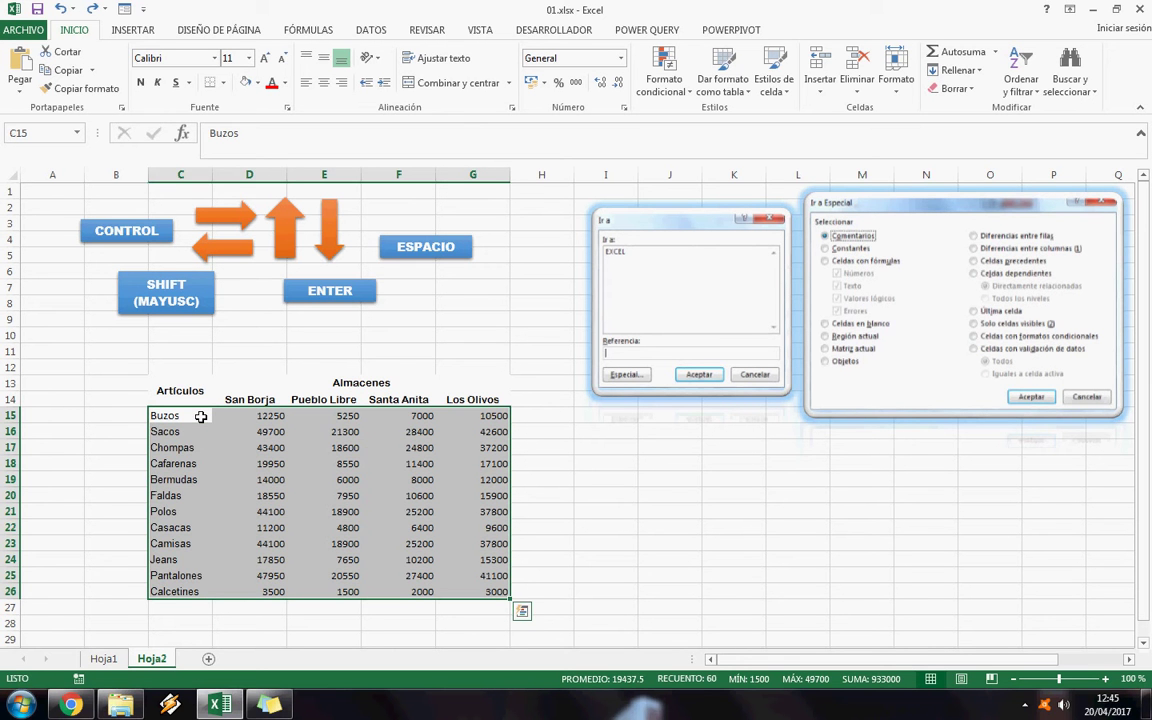
click(503, 416)
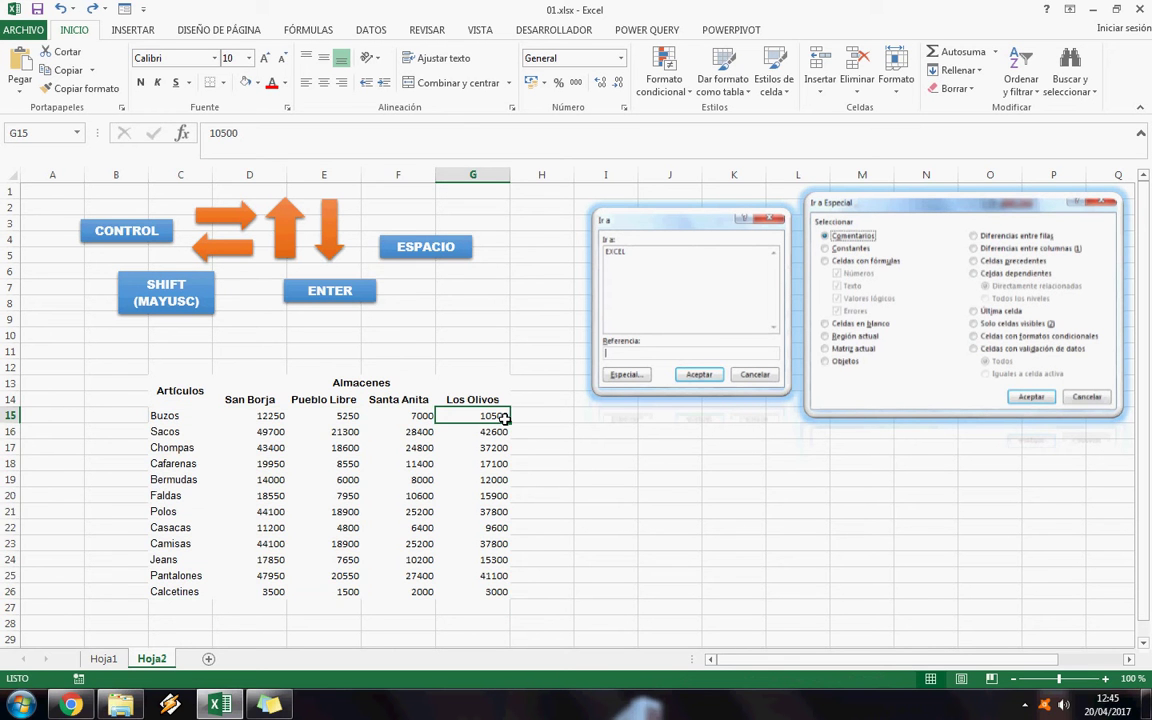
key(ctrl+shift+Down)
key(ctrl+shift+Left)
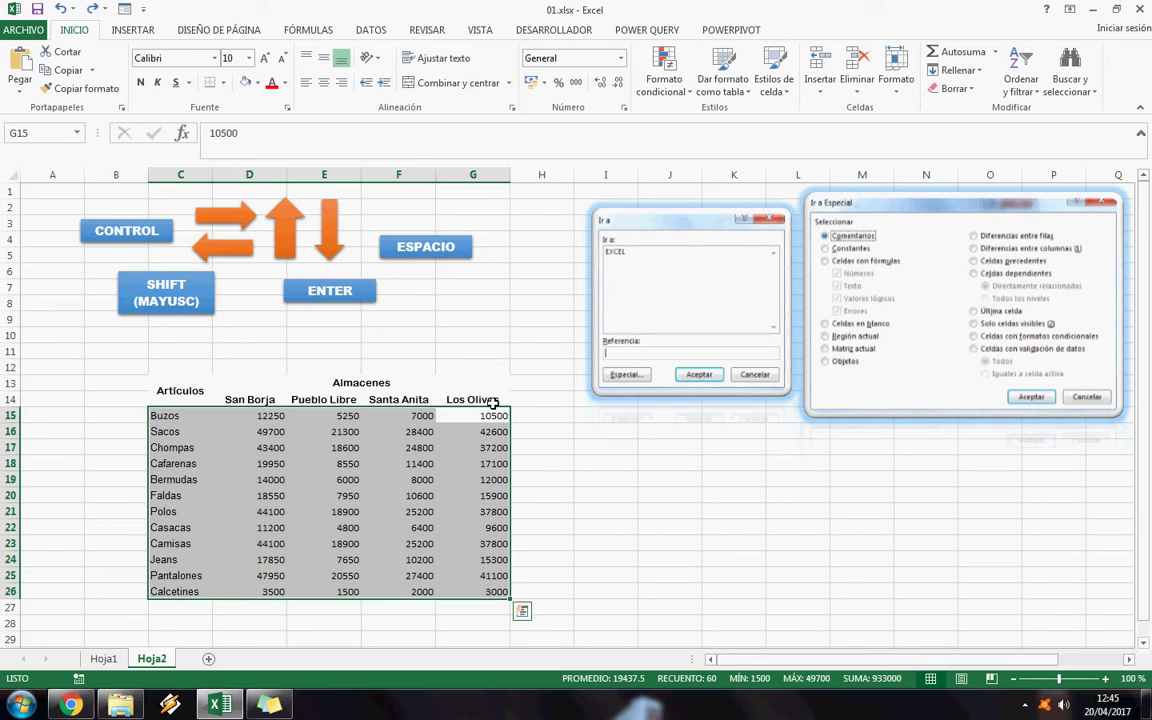
Step: Select the entire table from the Los Olivos header, then pick F16 and finish on E20
click(491, 400)
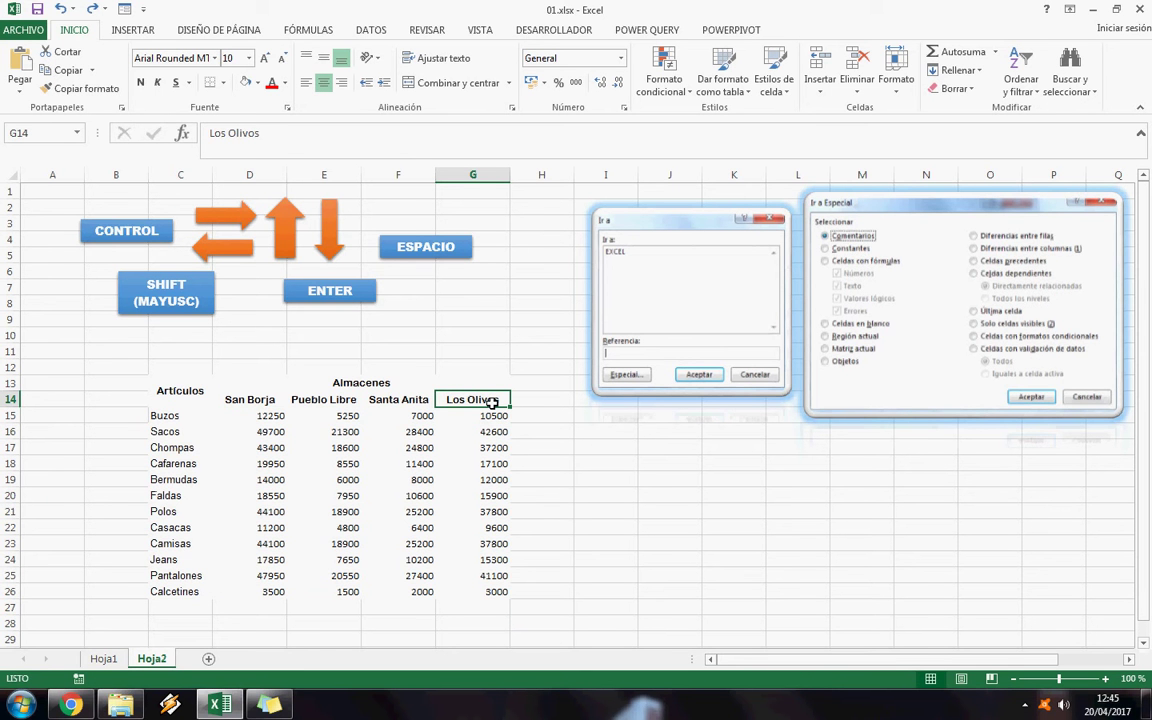
key(ctrl+shift+space)
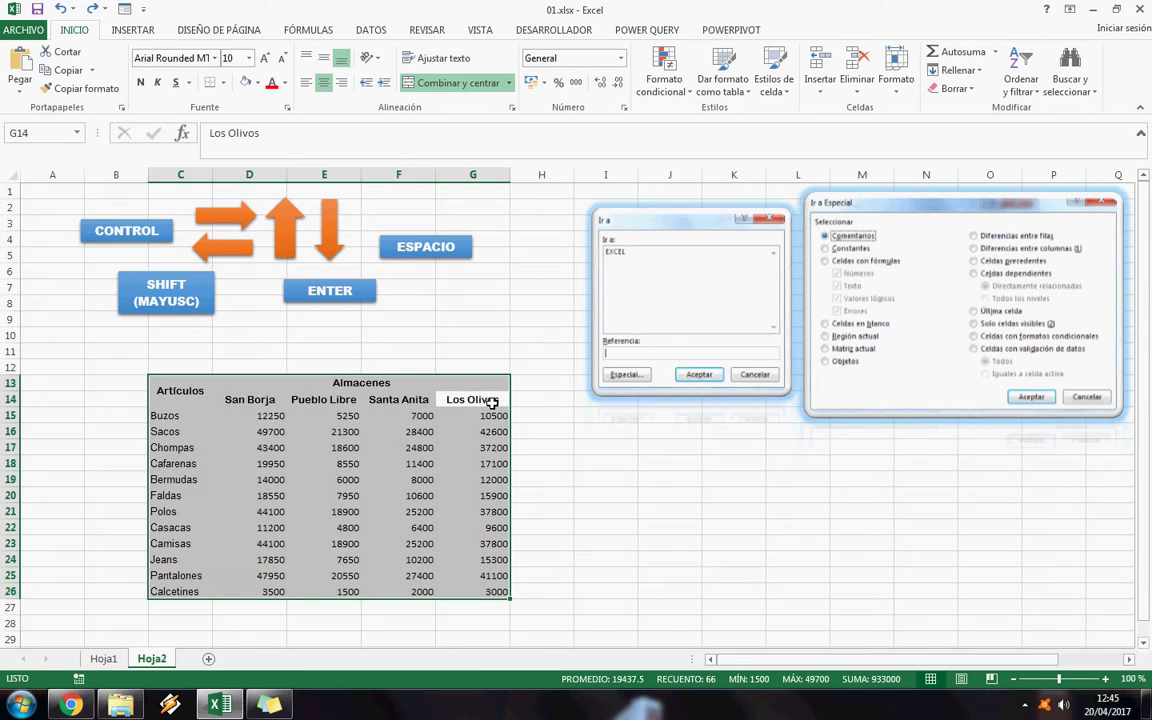
click(380, 436)
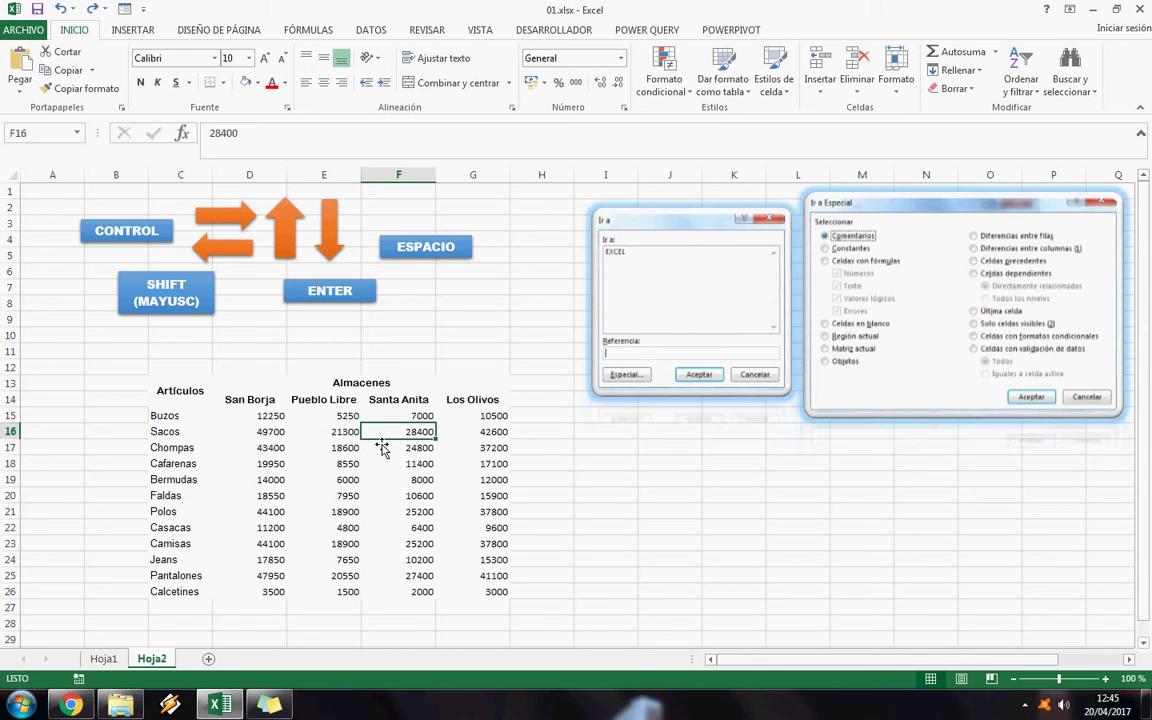
click(357, 501)
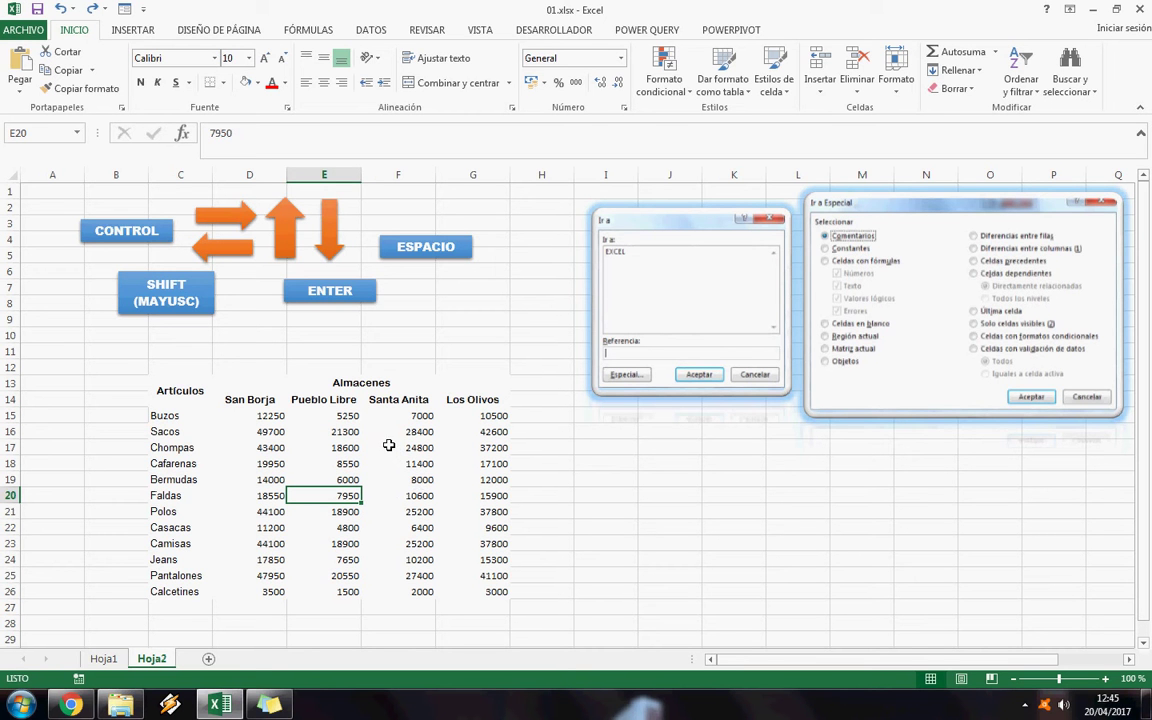
Step: Use the Go To dialog to move to cell A1
key(ctrl+v)
drag(737, 224, 630, 453)
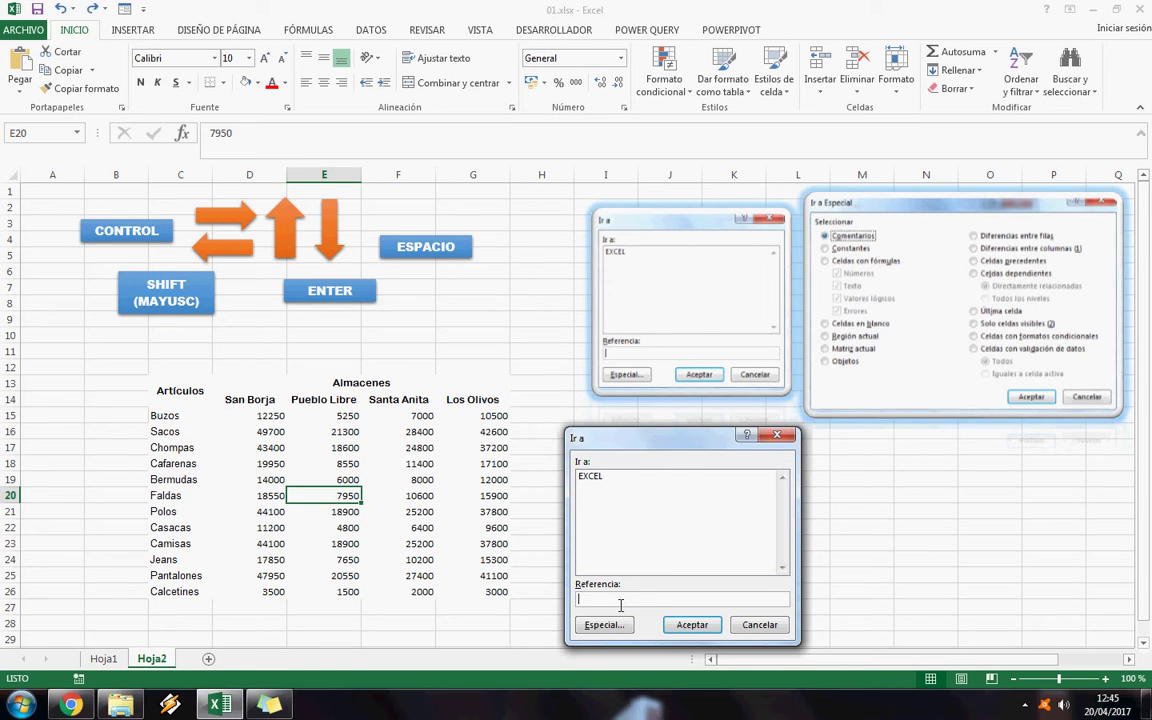
text(A1)
click(692, 625)
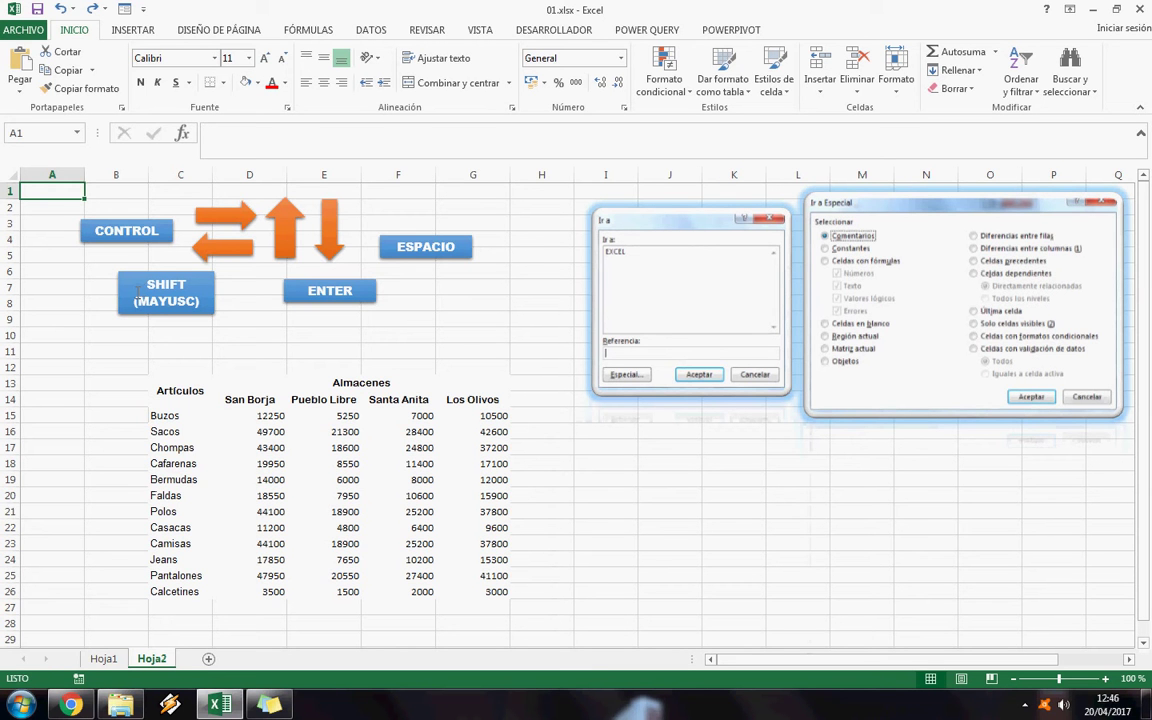
Step: Select the whole article table C13:G26 and name the range TABLA
drag(175, 391, 414, 597)
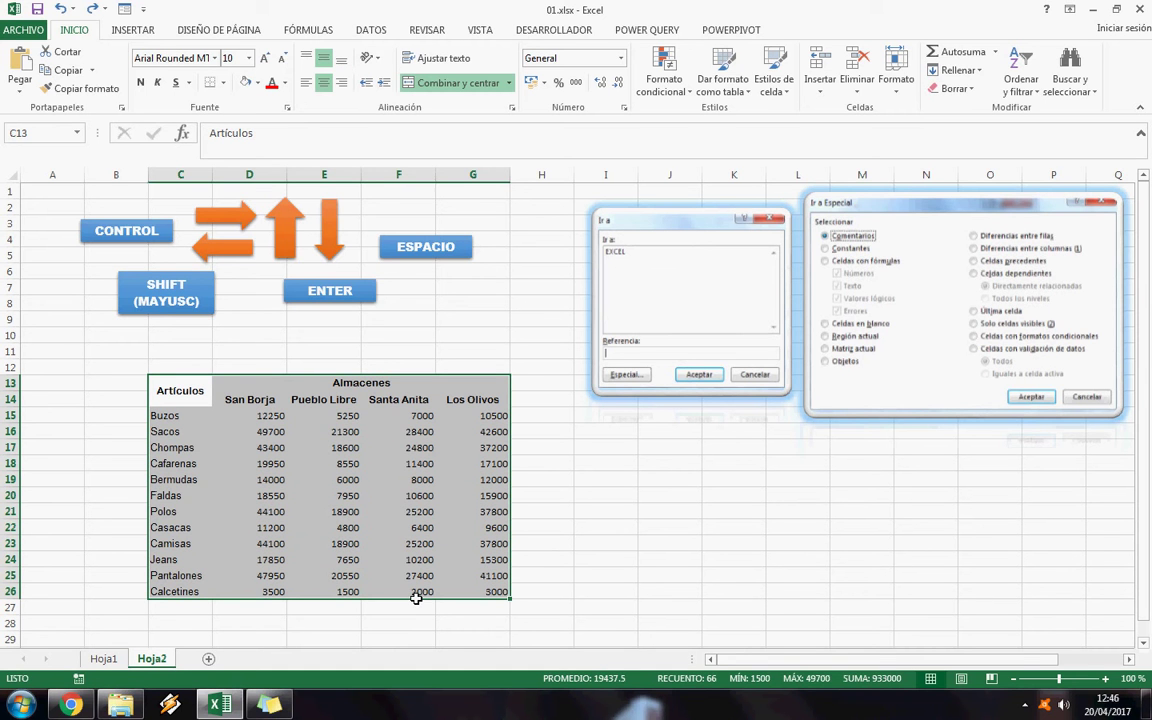
click(70, 138)
text(TABLA)
key(Return)
Step: Move to the empty cell L20, then select the article table through its range name TABLA
click(785, 499)
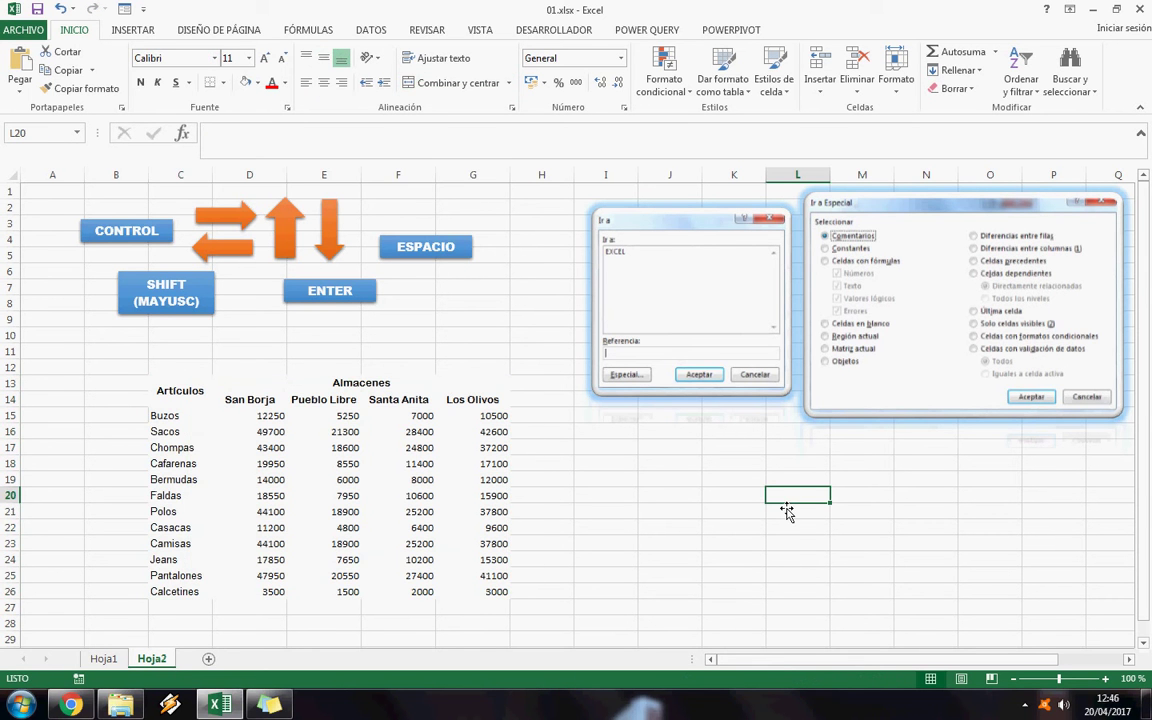
click(76, 132)
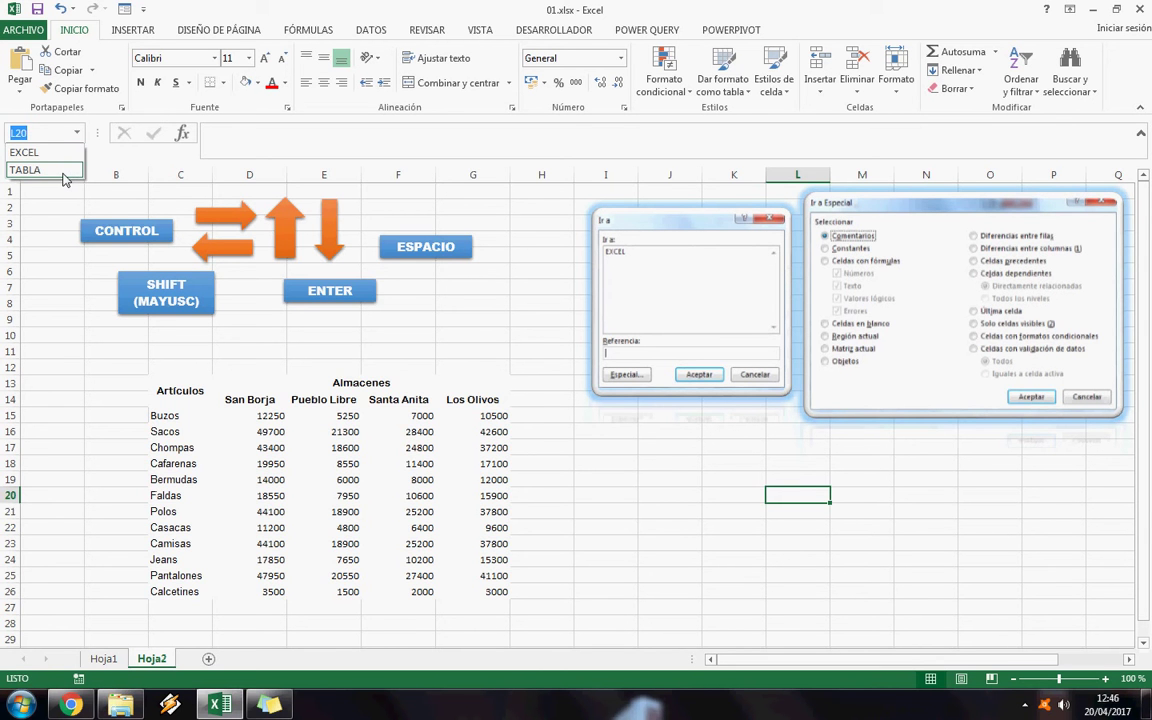
click(62, 171)
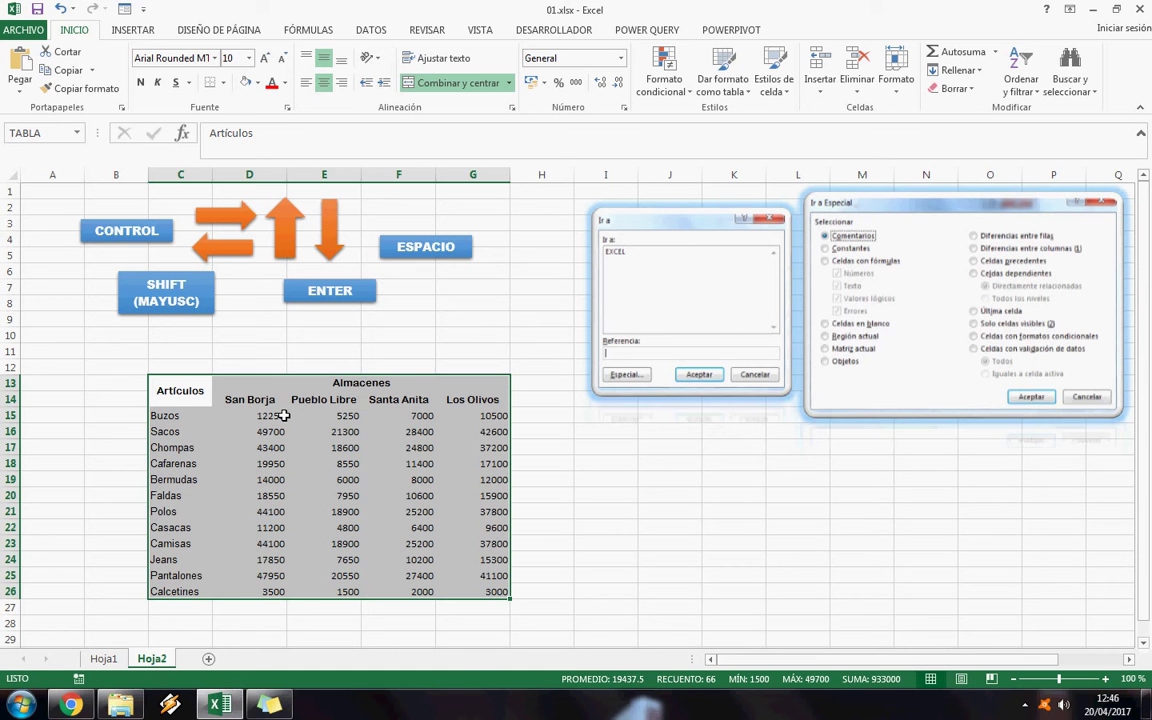
Step: Move to the empty cell I19 and open the Go To Special dialog, placing it clear of the table
click(625, 510)
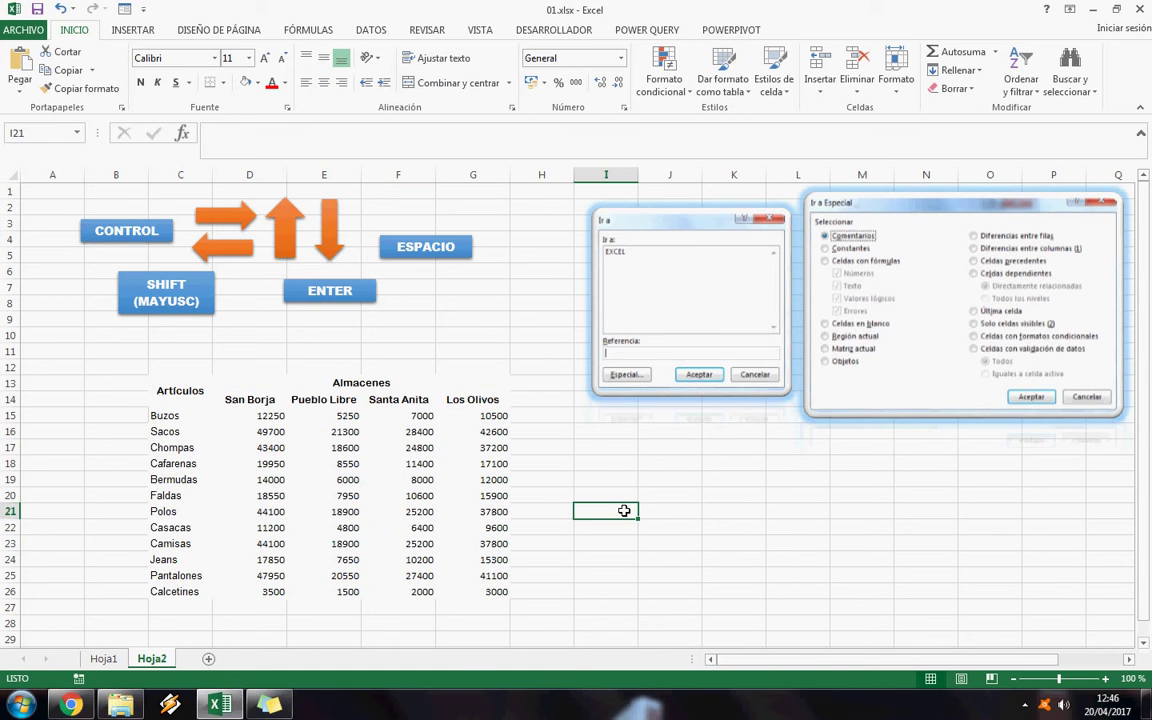
key(Up)
key(Up)
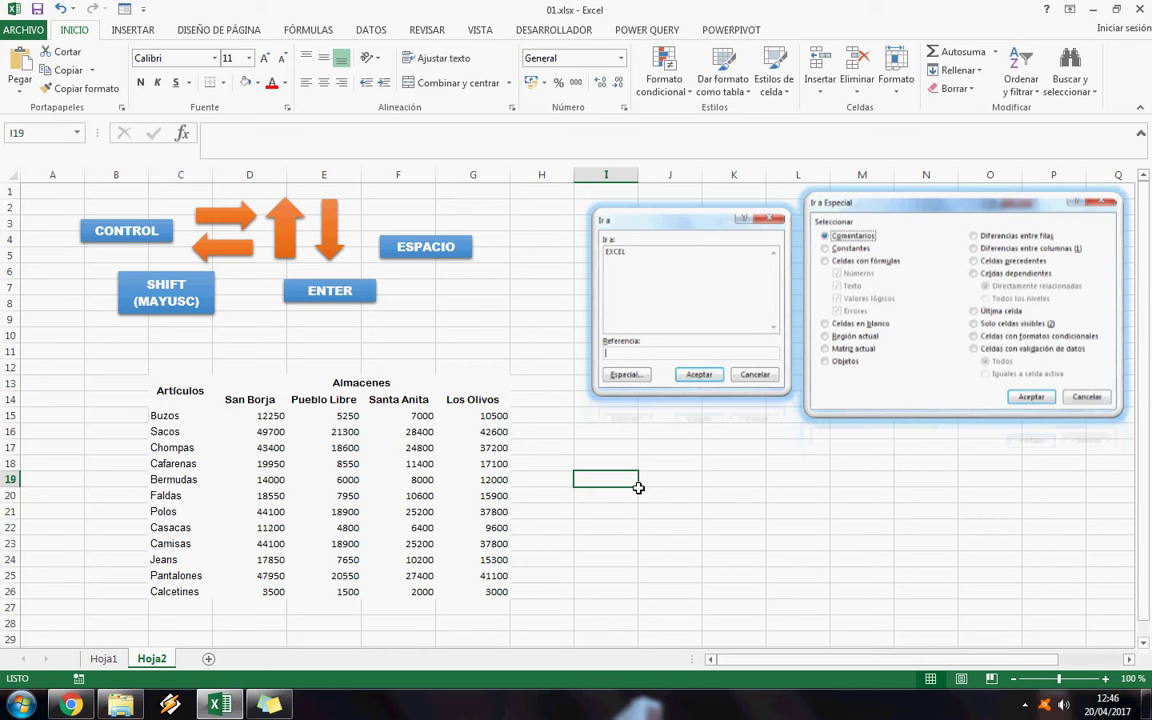
key(F5)
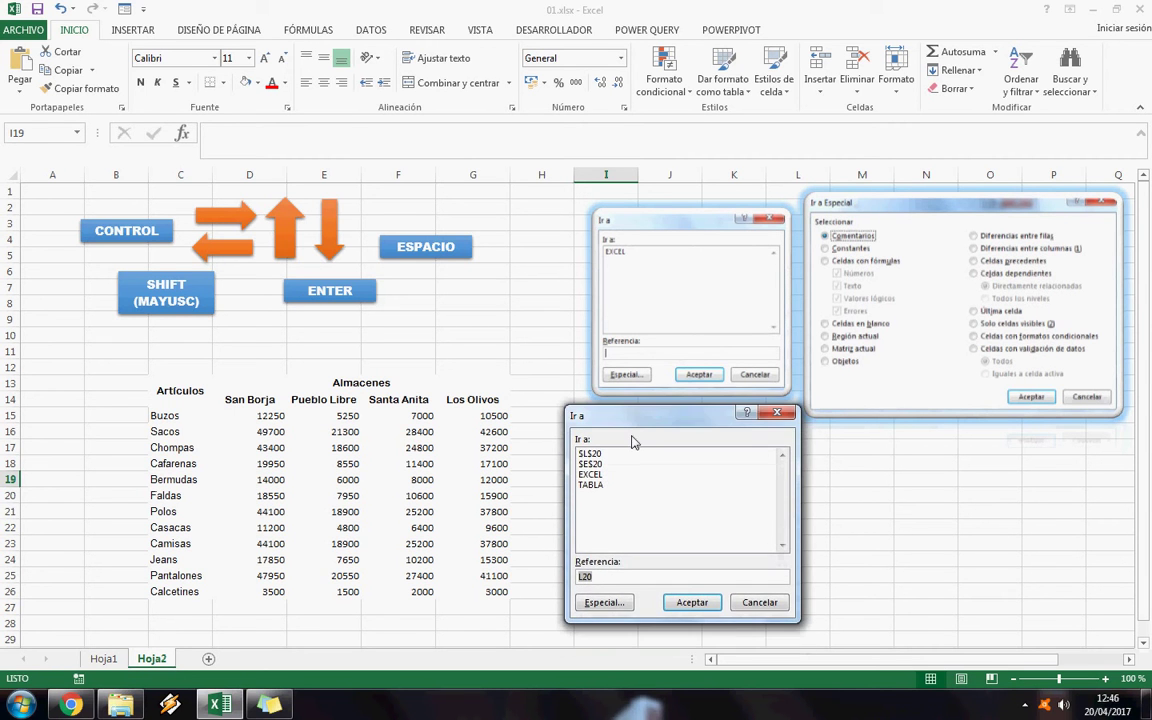
click(607, 603)
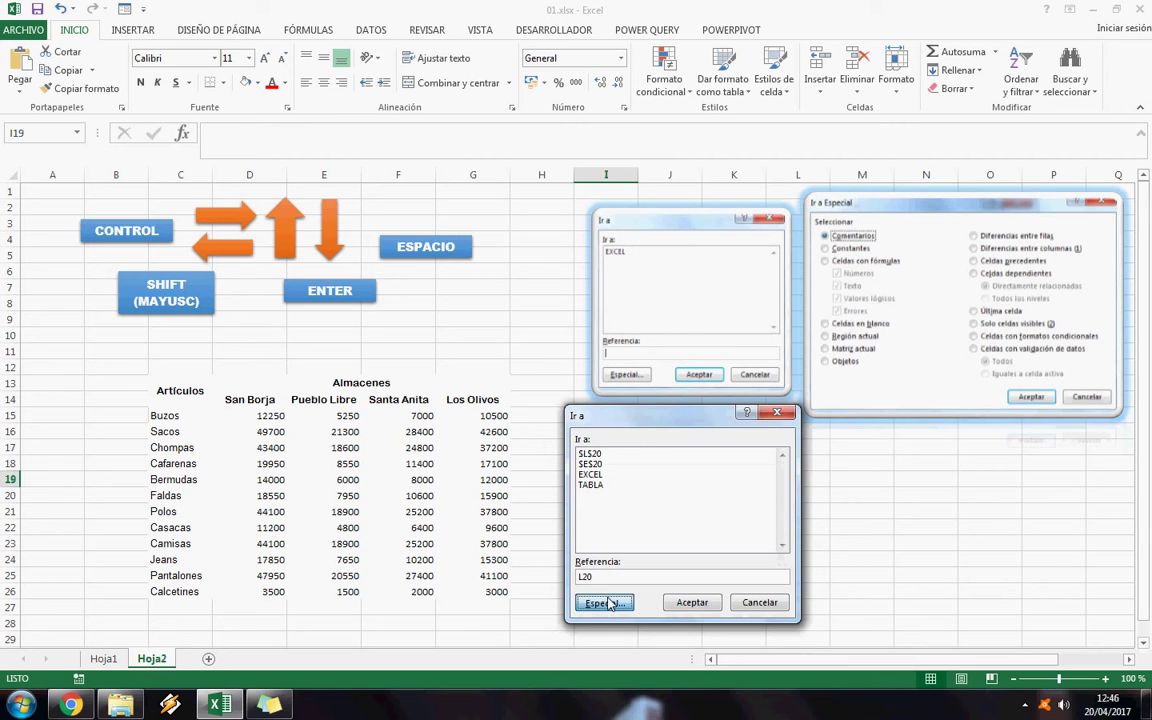
click(607, 603)
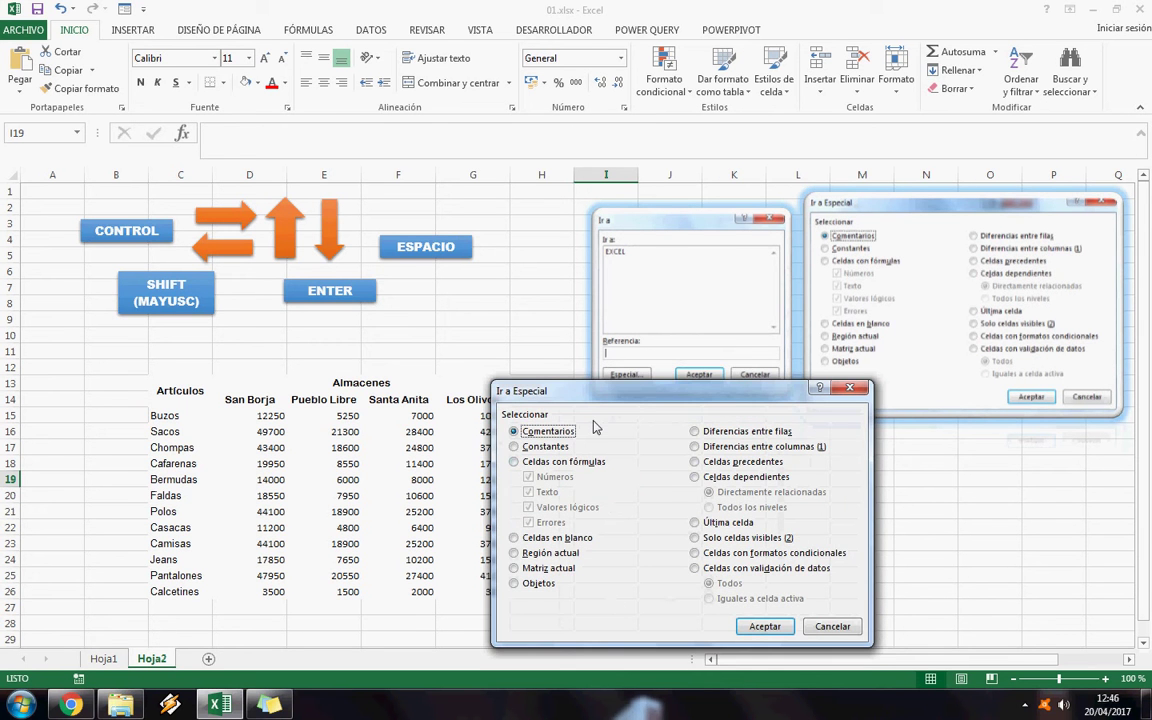
drag(601, 399, 592, 401)
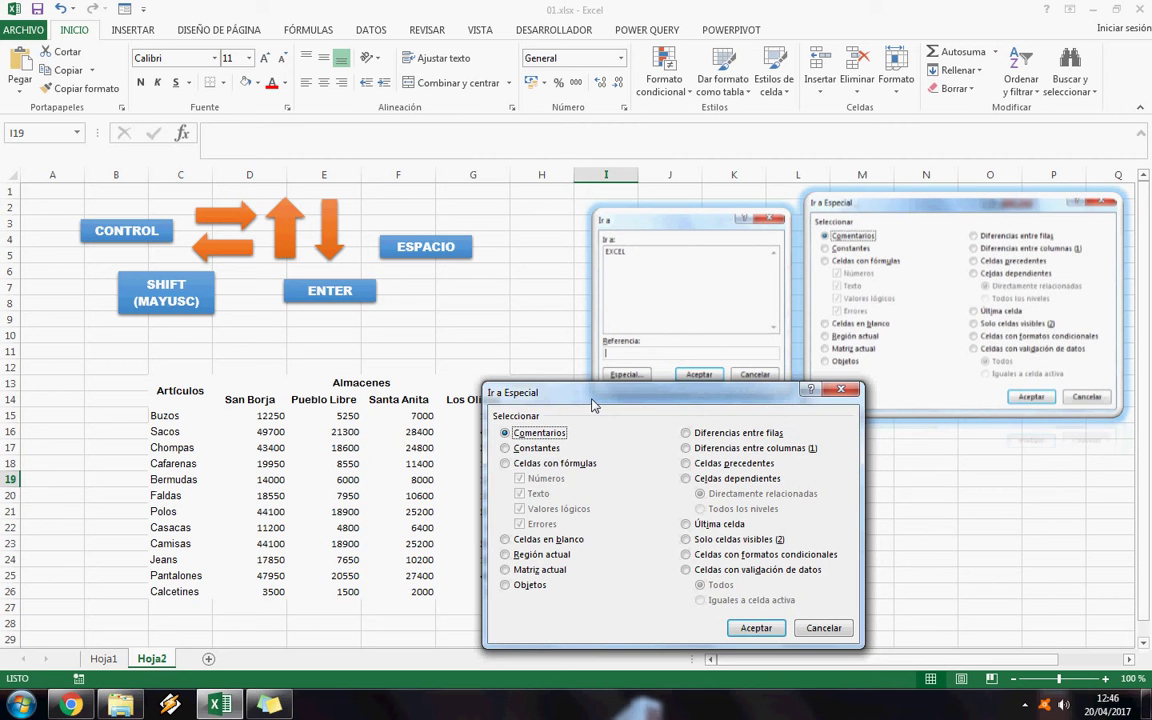
drag(592, 404, 639, 415)
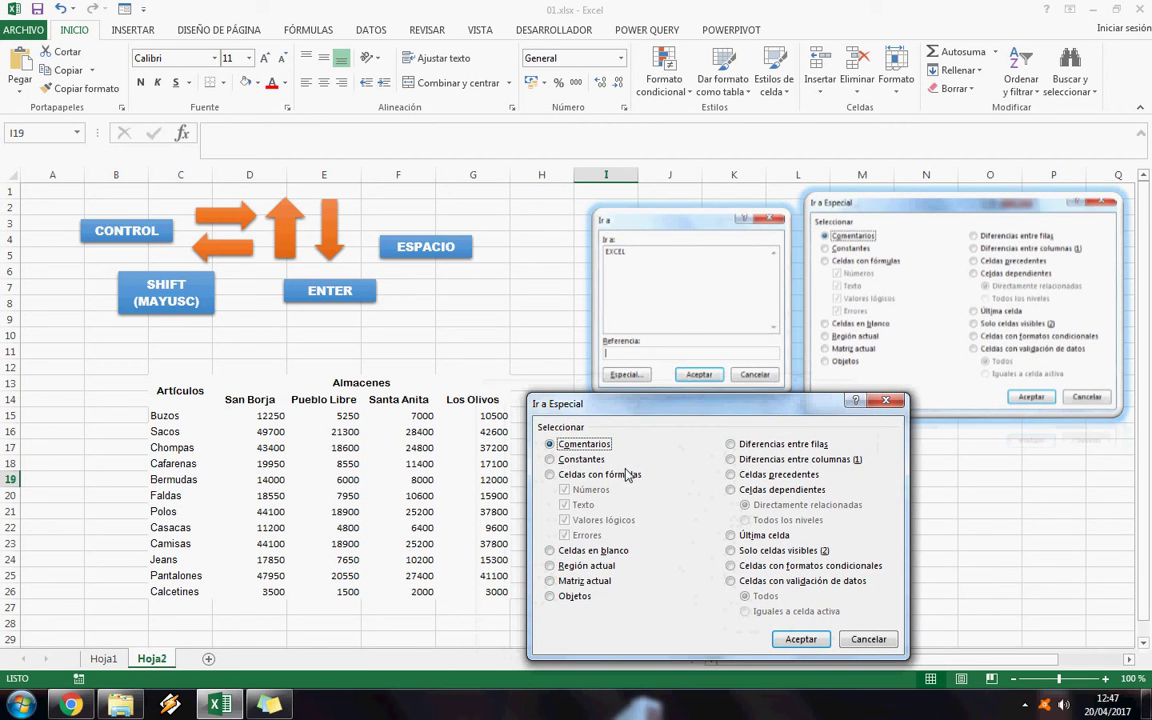
Step: Select the sheet's blank cells with the Celdas en blanco option
click(588, 581)
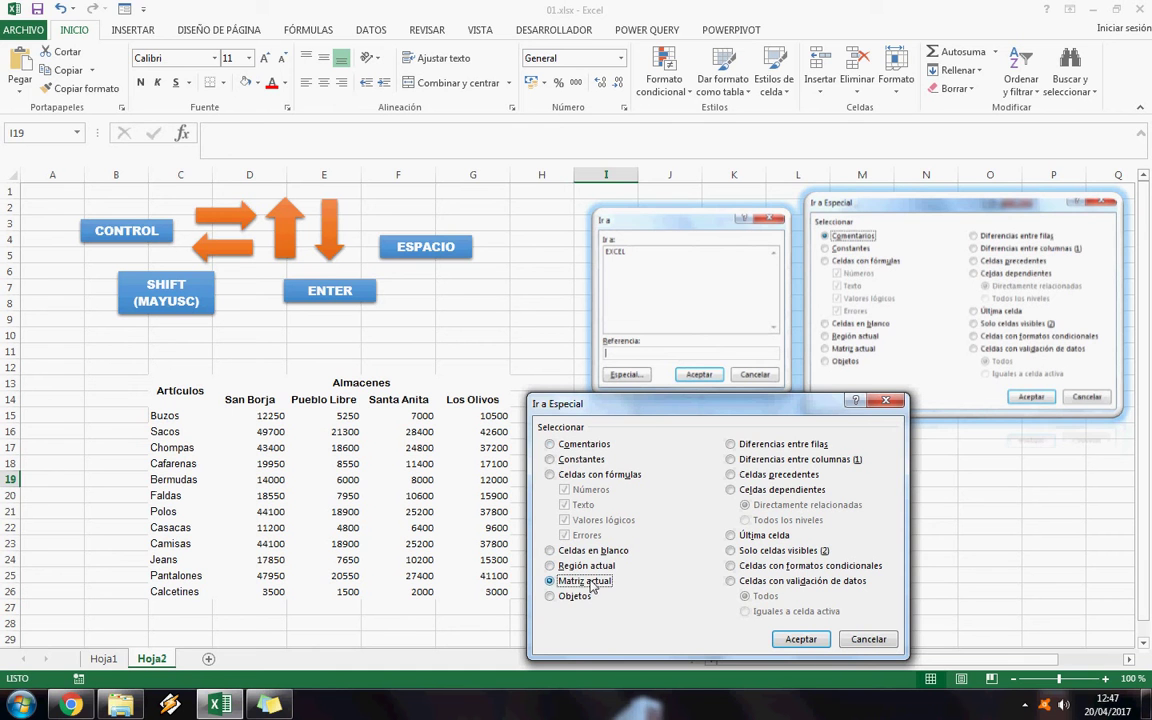
click(586, 597)
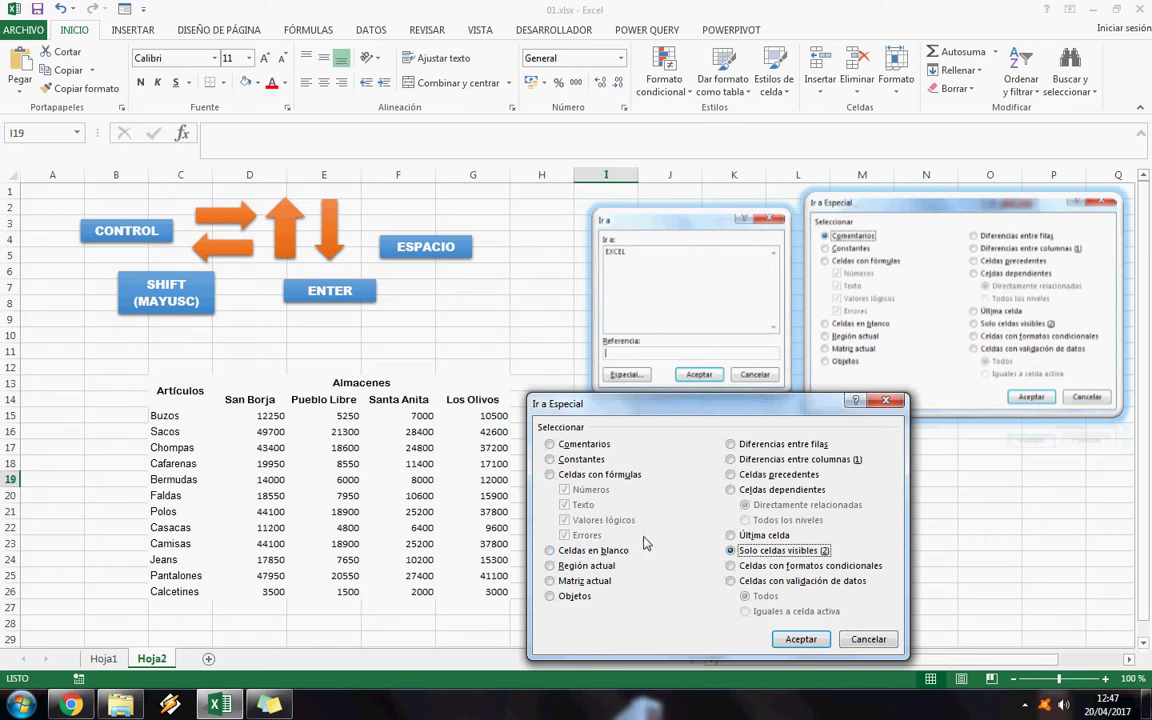
click(606, 556)
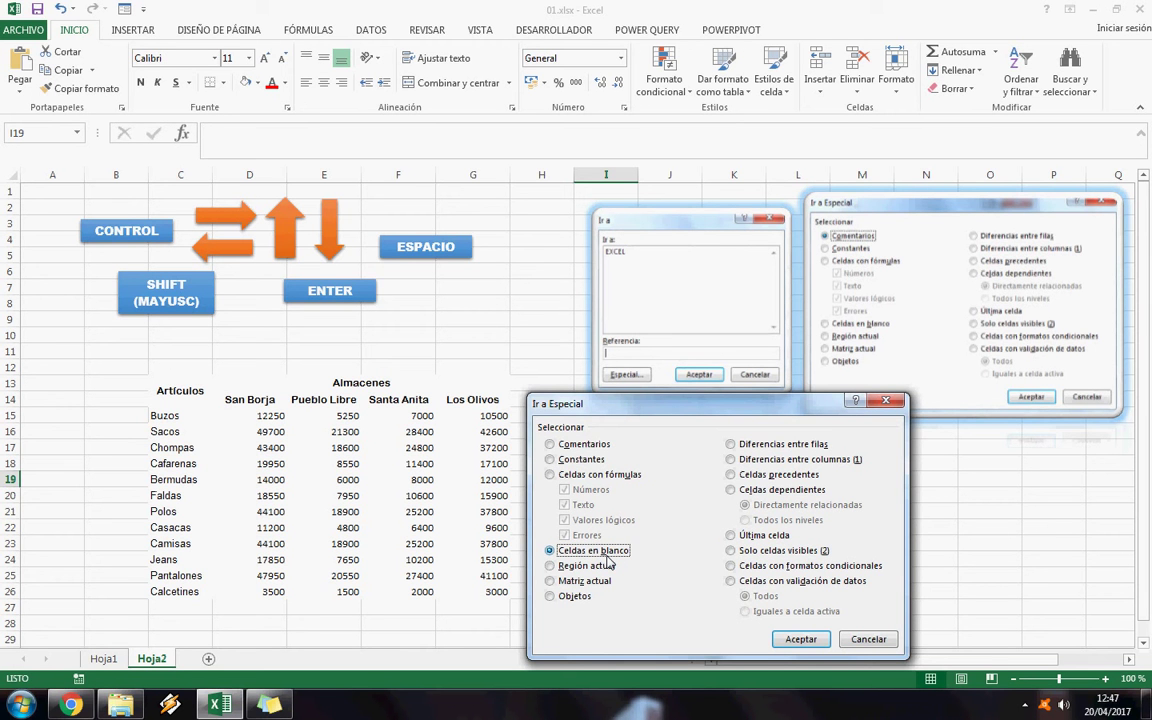
click(815, 641)
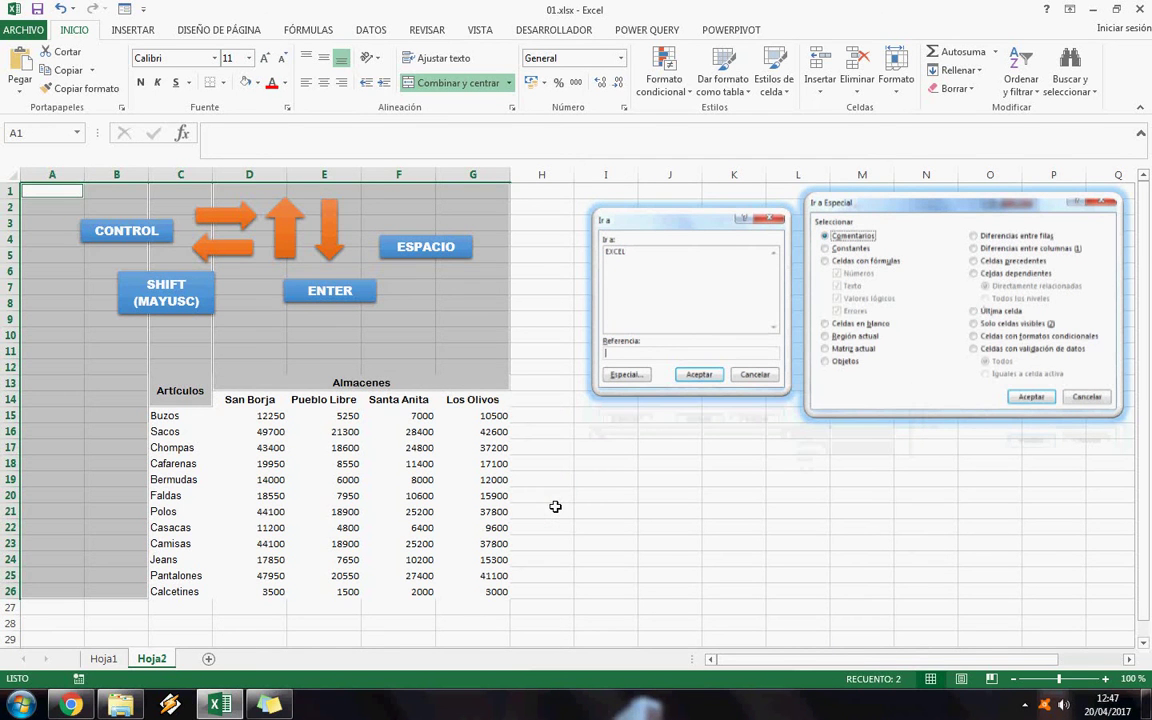
Step: Examine how far the blank-cell selection extends around and below the table, finishing on cell N43
scroll(555, 505, down, 2)
scroll(549, 499, up, 2)
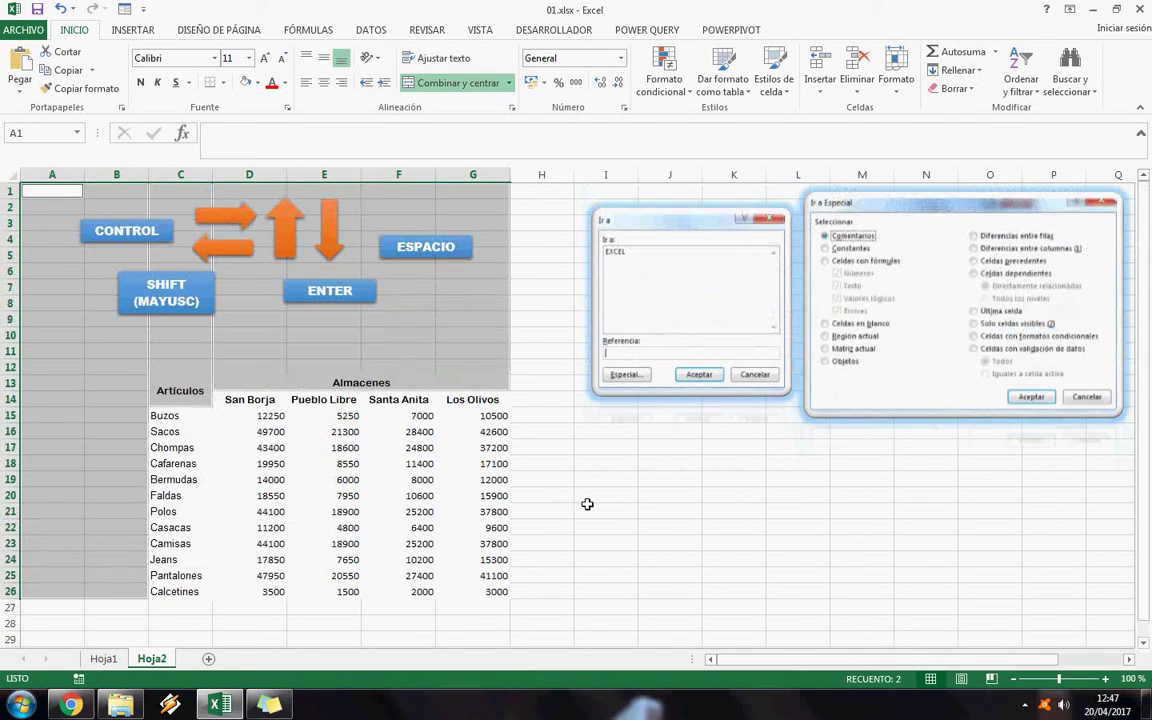
scroll(550, 500, down, 2)
scroll(604, 509, down, 1)
scroll(600, 509, up, 3)
scroll(514, 532, down, 1)
scroll(513, 535, up, 1)
scroll(595, 549, down, 5)
scroll(900, 532, down, 2)
click(900, 532)
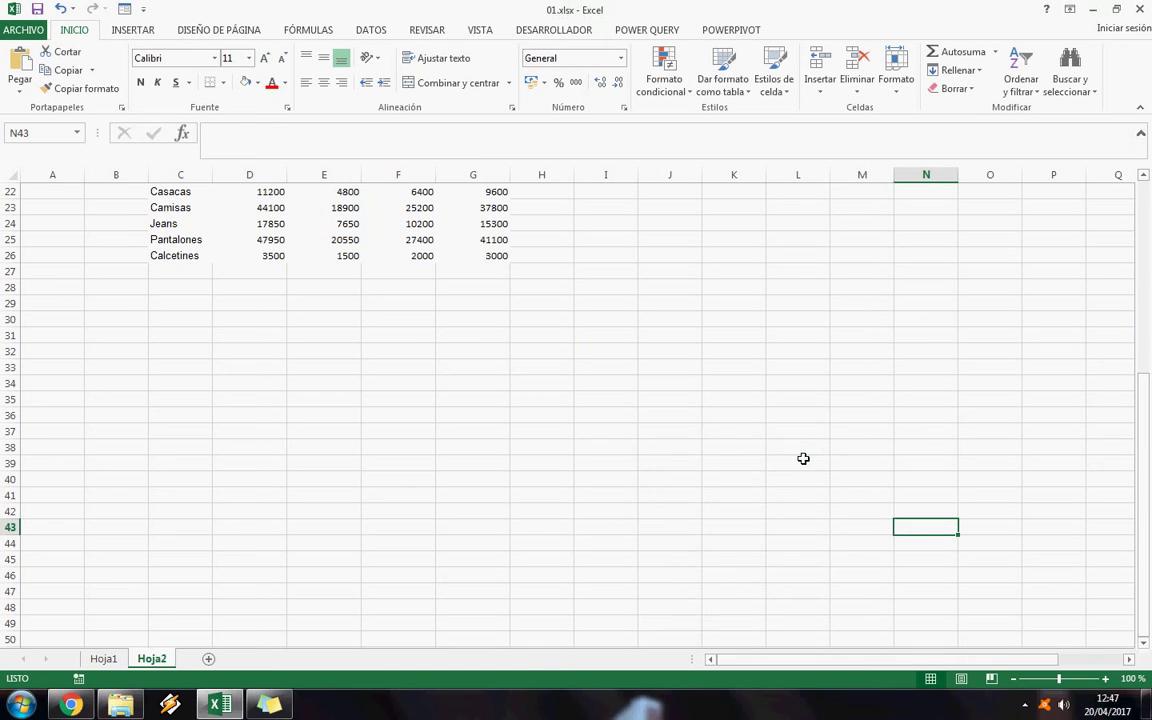
key(F5)
click(645, 614)
click(595, 568)
click(615, 552)
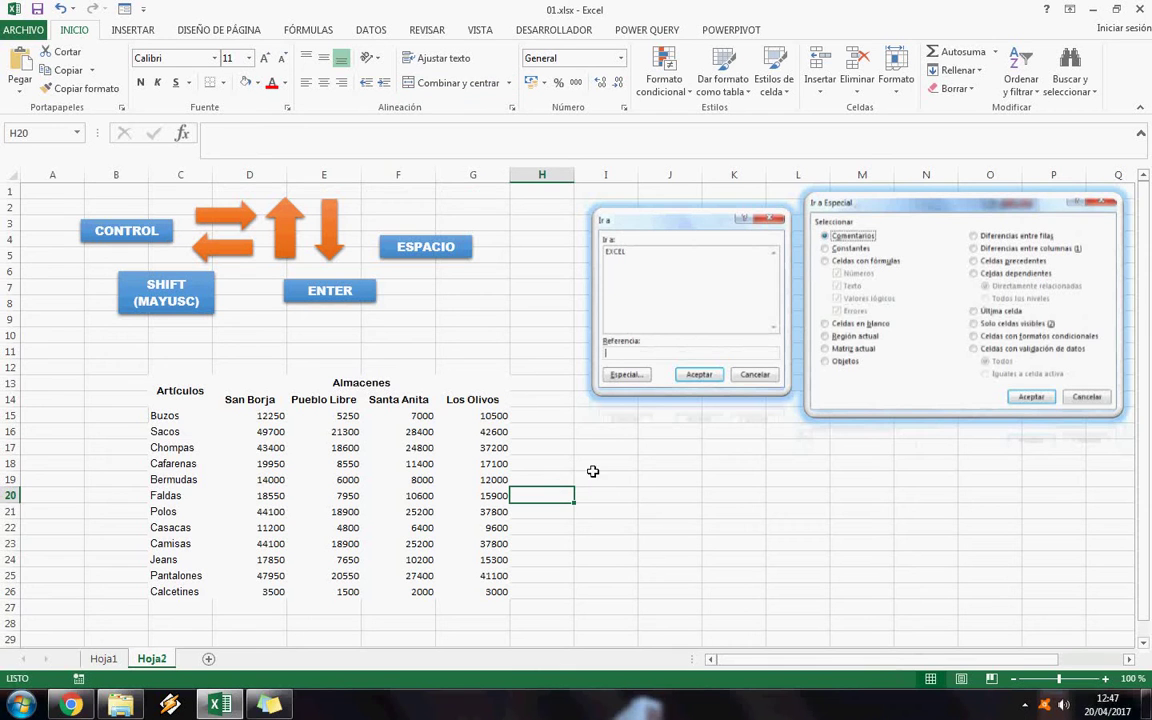
click(262, 479)
drag(198, 400, 472, 591)
click(472, 591)
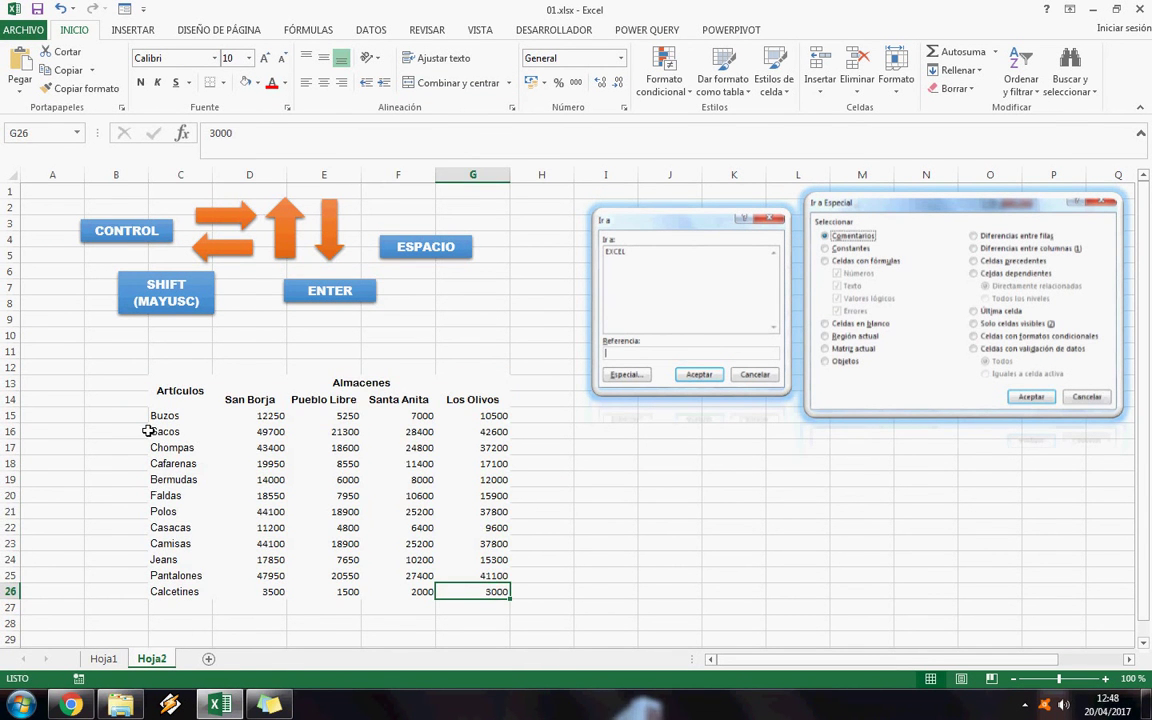
Step: Merge and center B13:B14 with wrapped text beside the Artículos header and enter the heading Código
drag(118, 384, 127, 591)
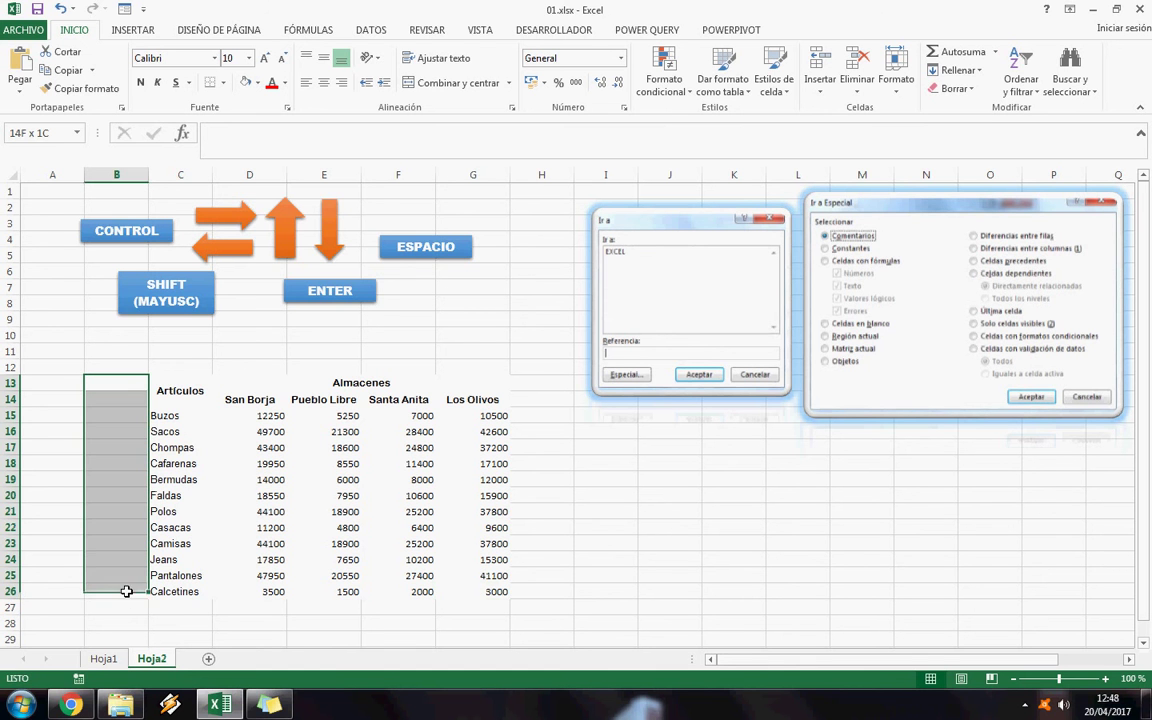
drag(134, 384, 139, 404)
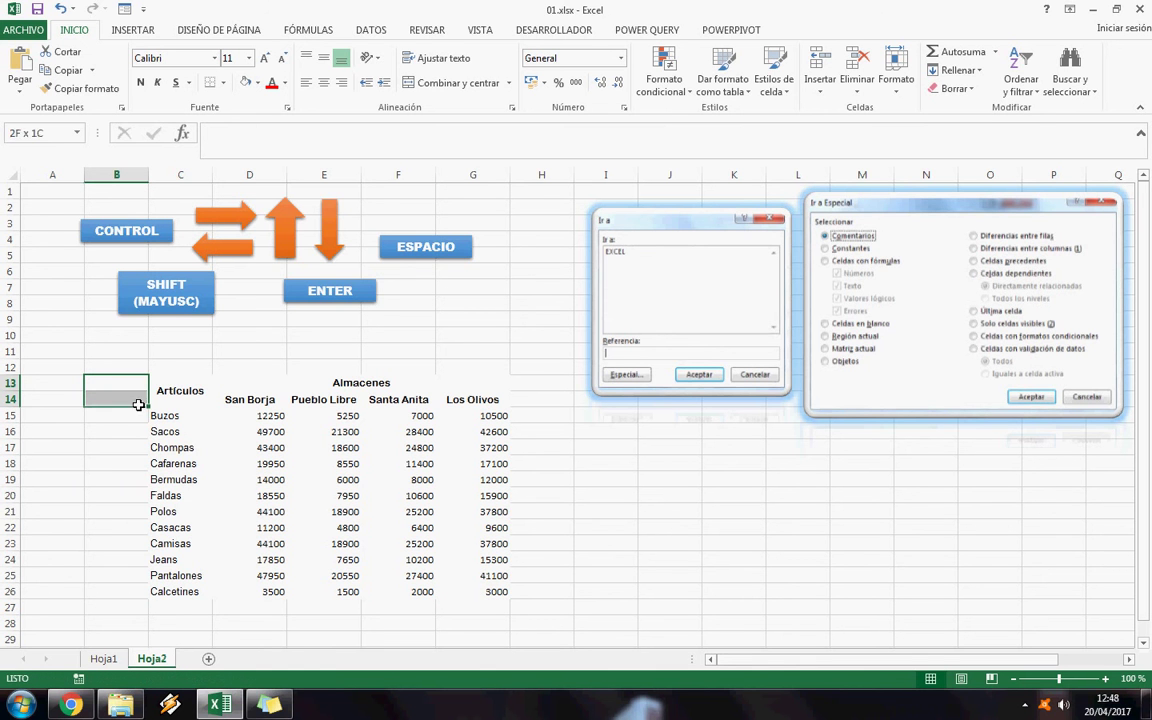
click(400, 84)
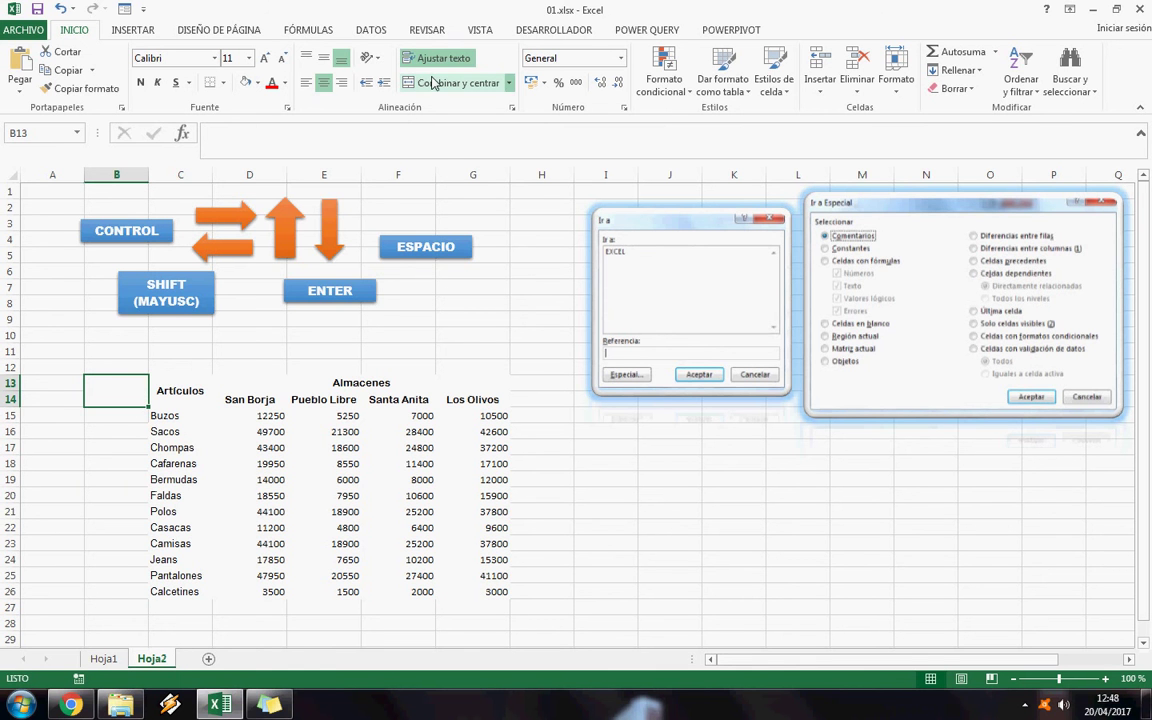
text(Código)
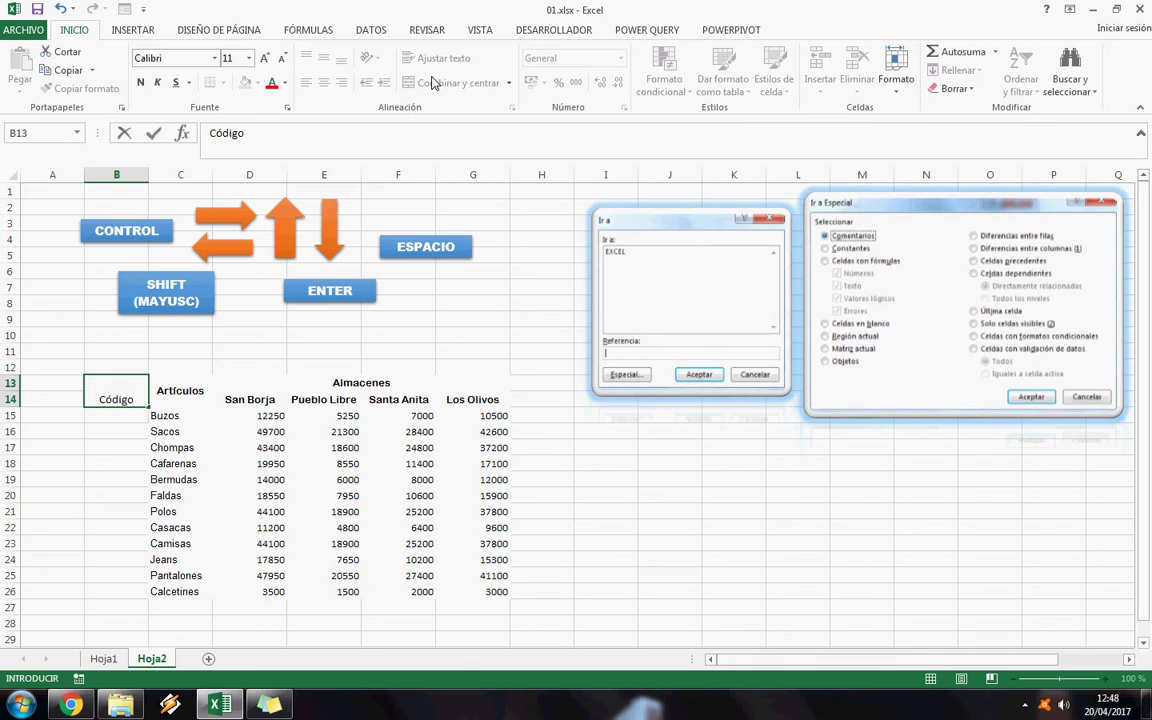
click(106, 450)
Step: Middle-align the Código heading and copy the Artículos heading's format onto it
click(118, 401)
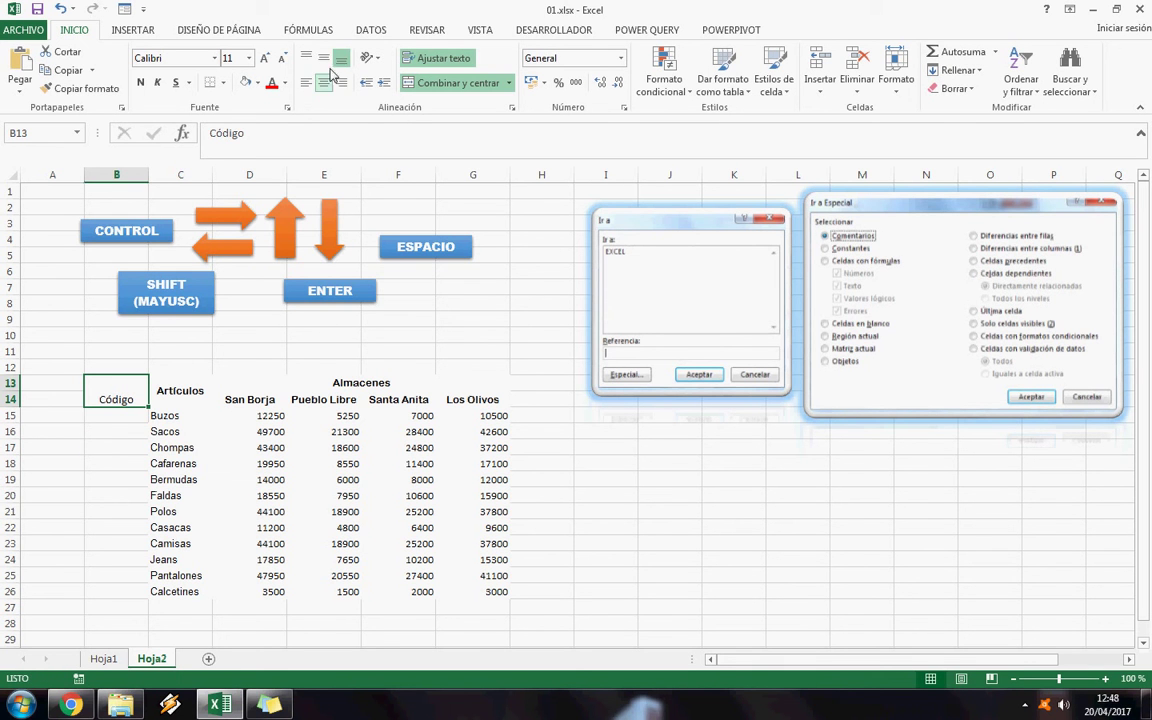
click(180, 390)
click(86, 88)
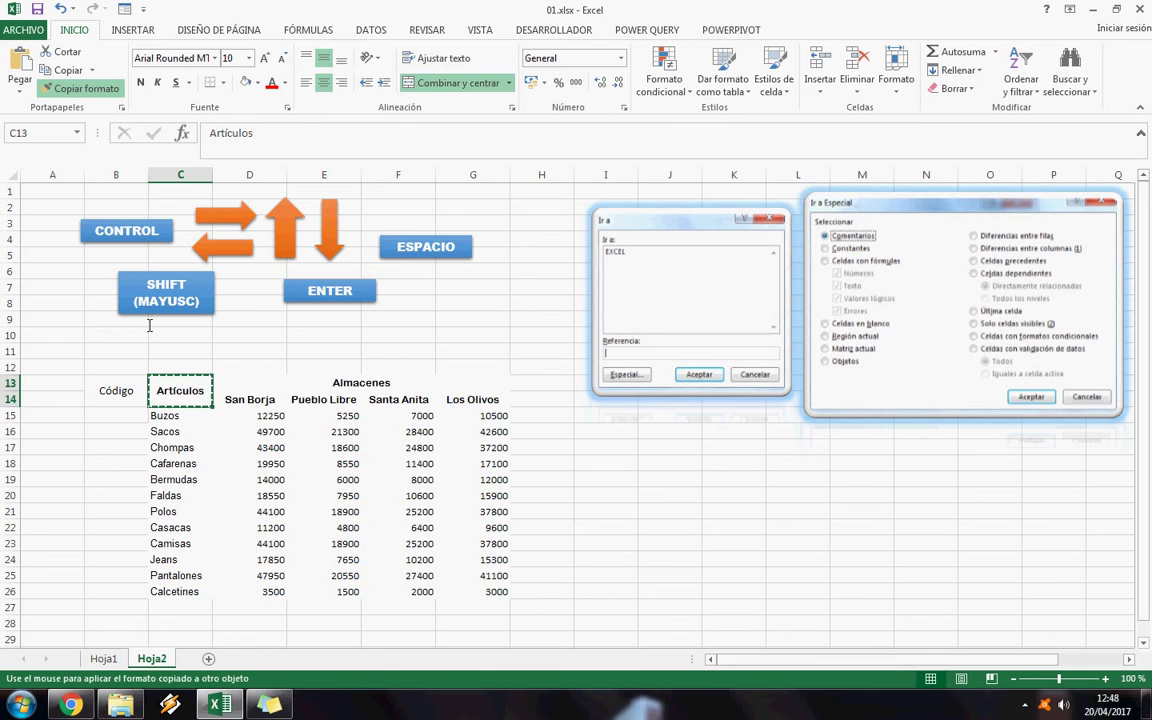
click(112, 391)
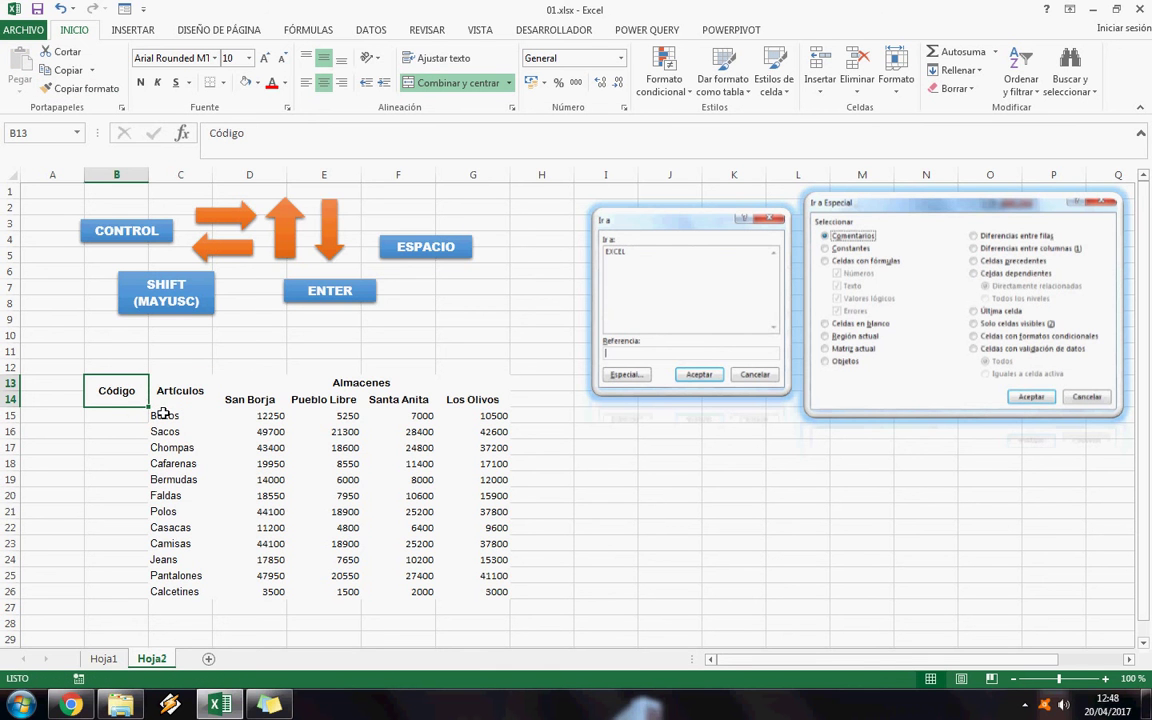
Step: Fill the table's header range B13:G14 with light green
drag(116, 392, 497, 401)
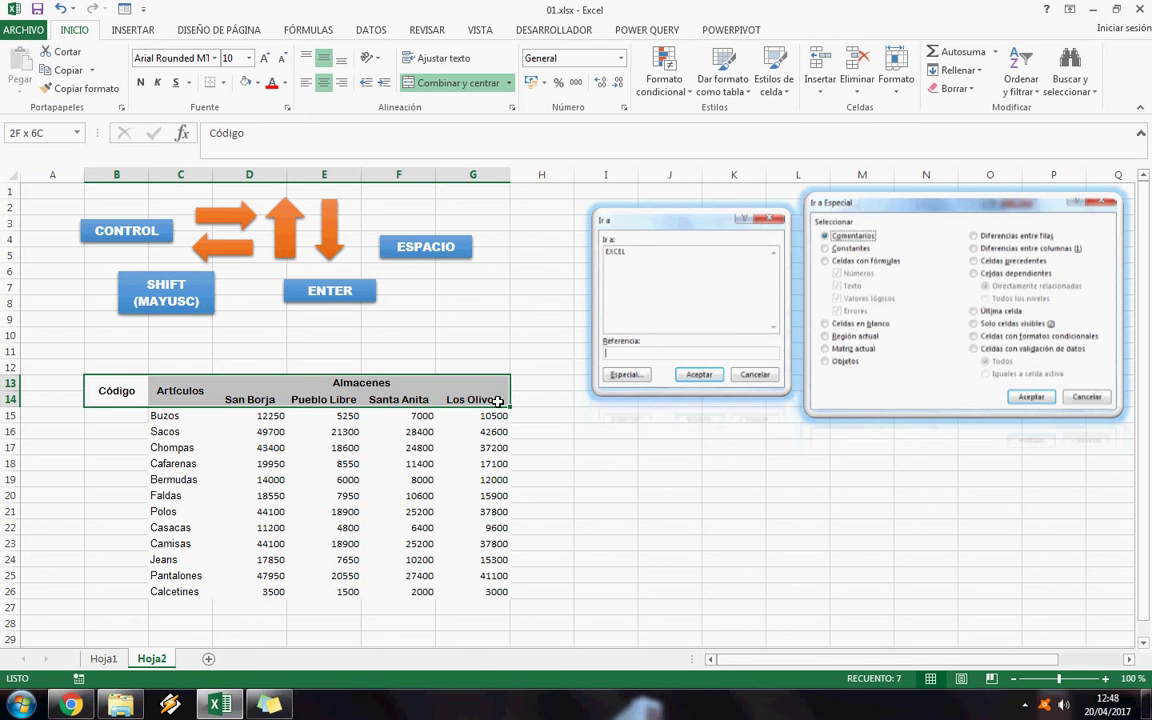
click(256, 83)
click(298, 209)
click(310, 593)
Step: Apply all borders to the table body B15:G26
drag(129, 415, 480, 594)
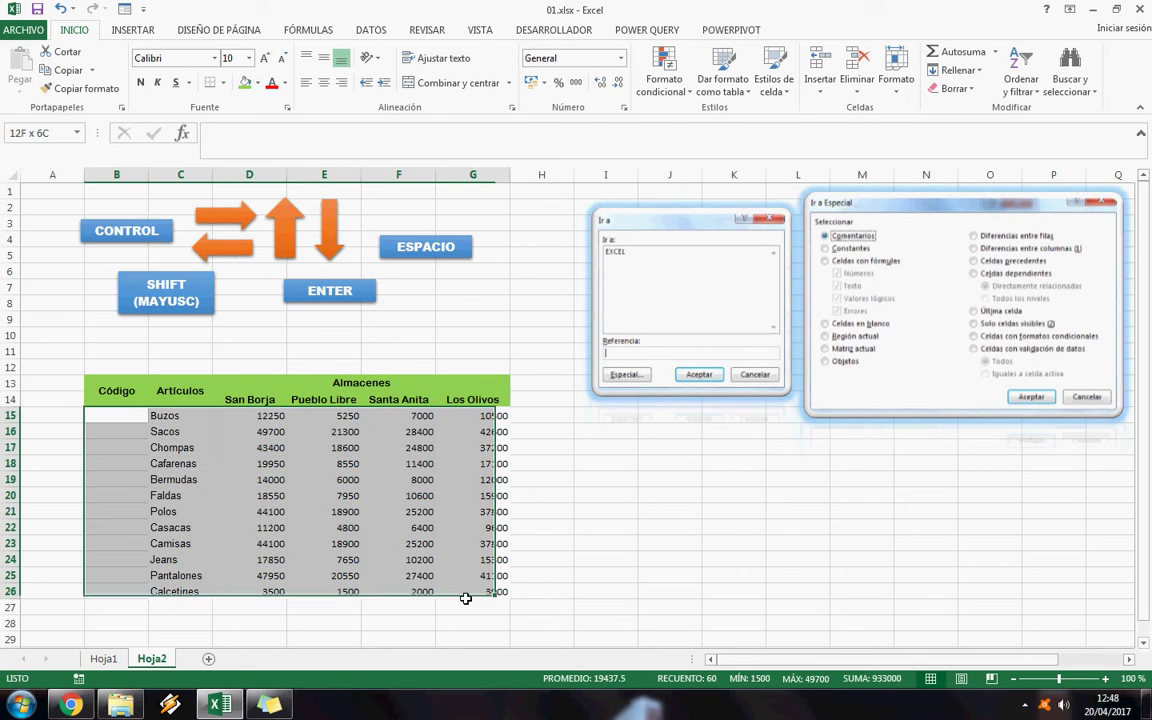
click(225, 83)
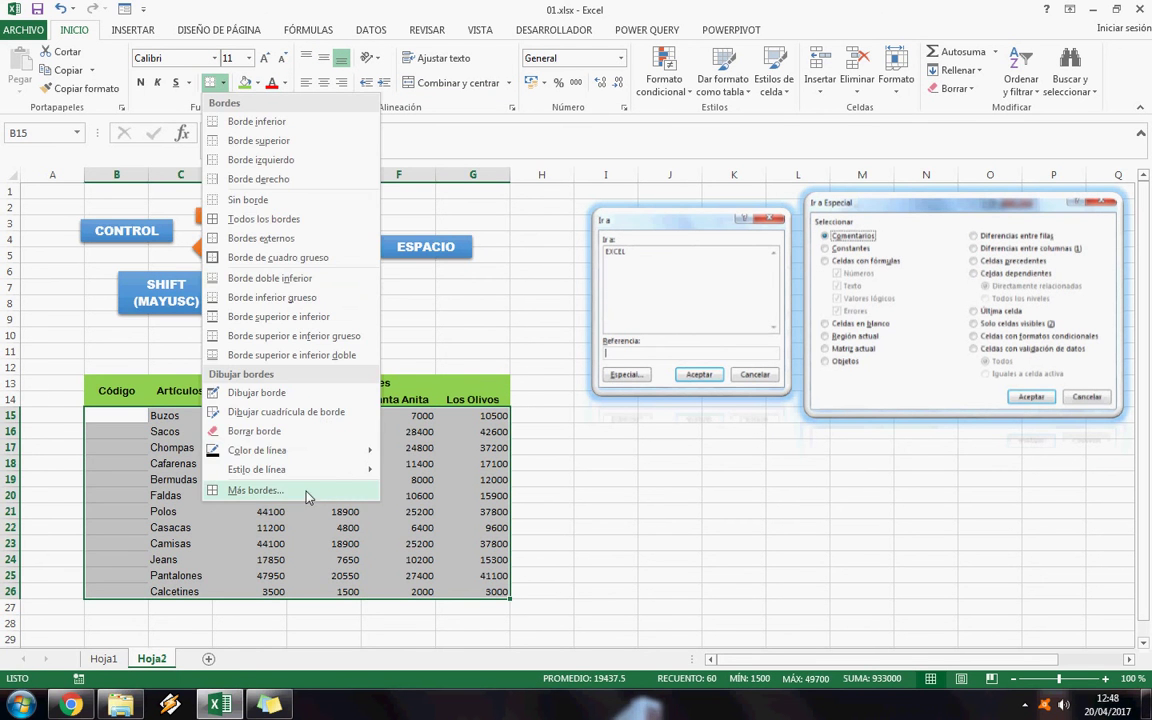
click(306, 221)
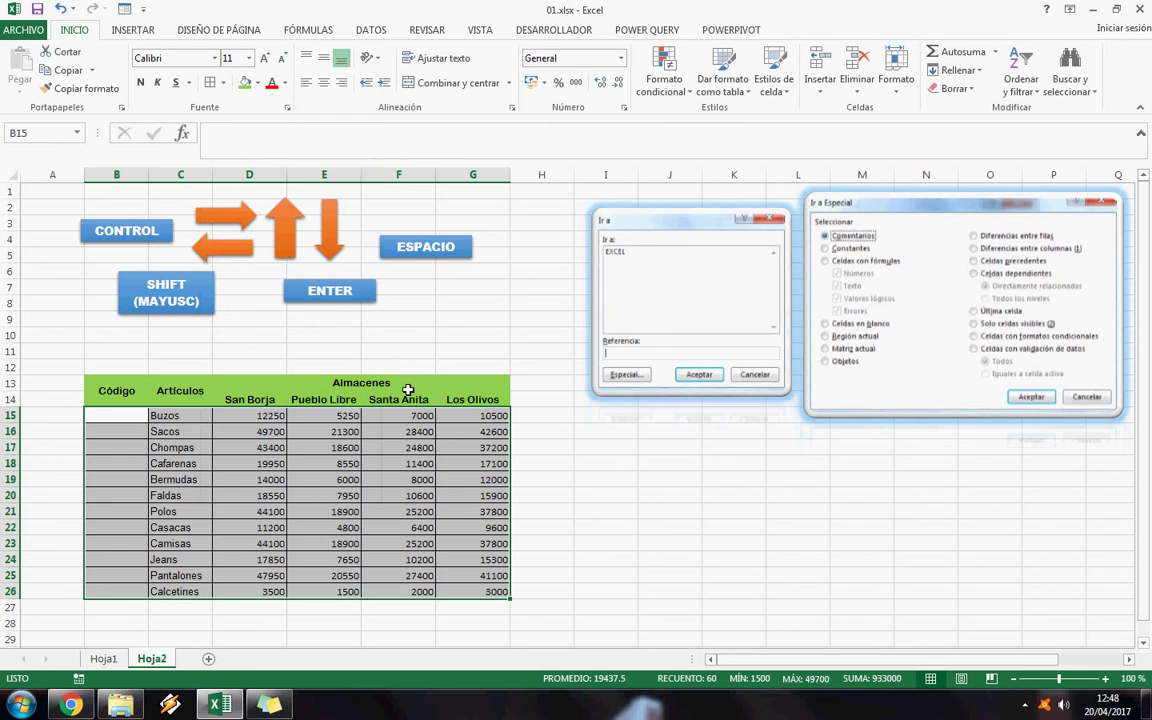
Step: Center the contents of the whole table B13:G26 horizontally and vertically
click(264, 543)
drag(243, 413, 116, 386)
click(323, 82)
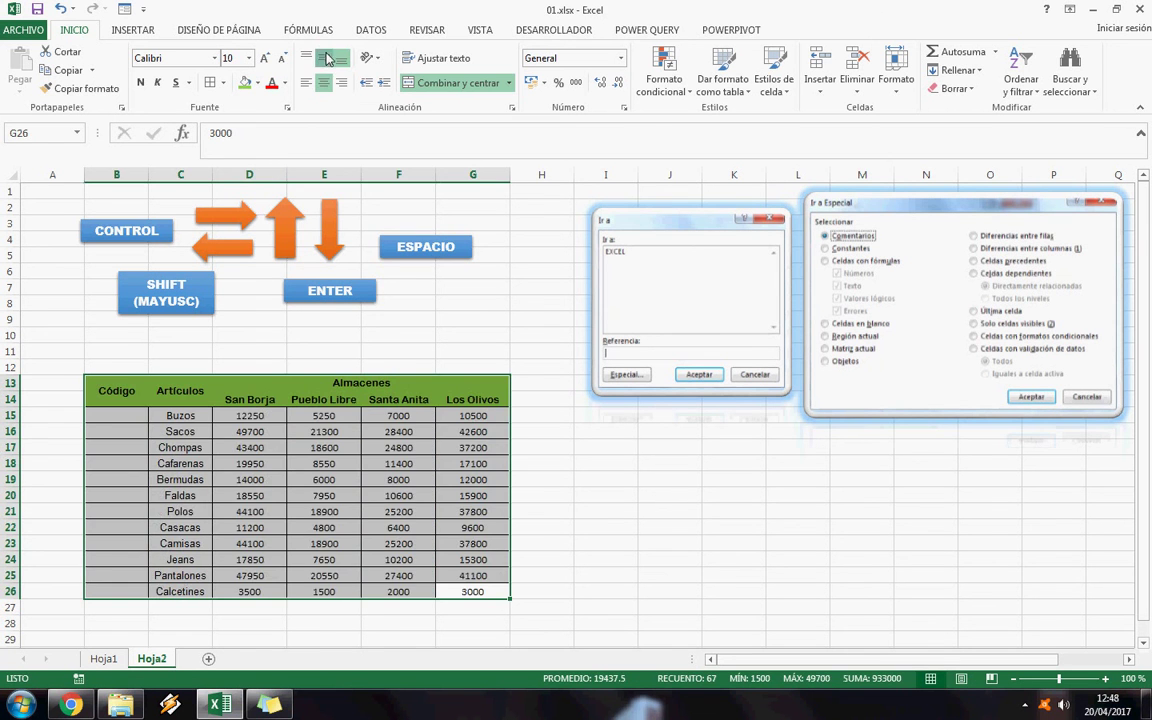
click(324, 58)
click(279, 418)
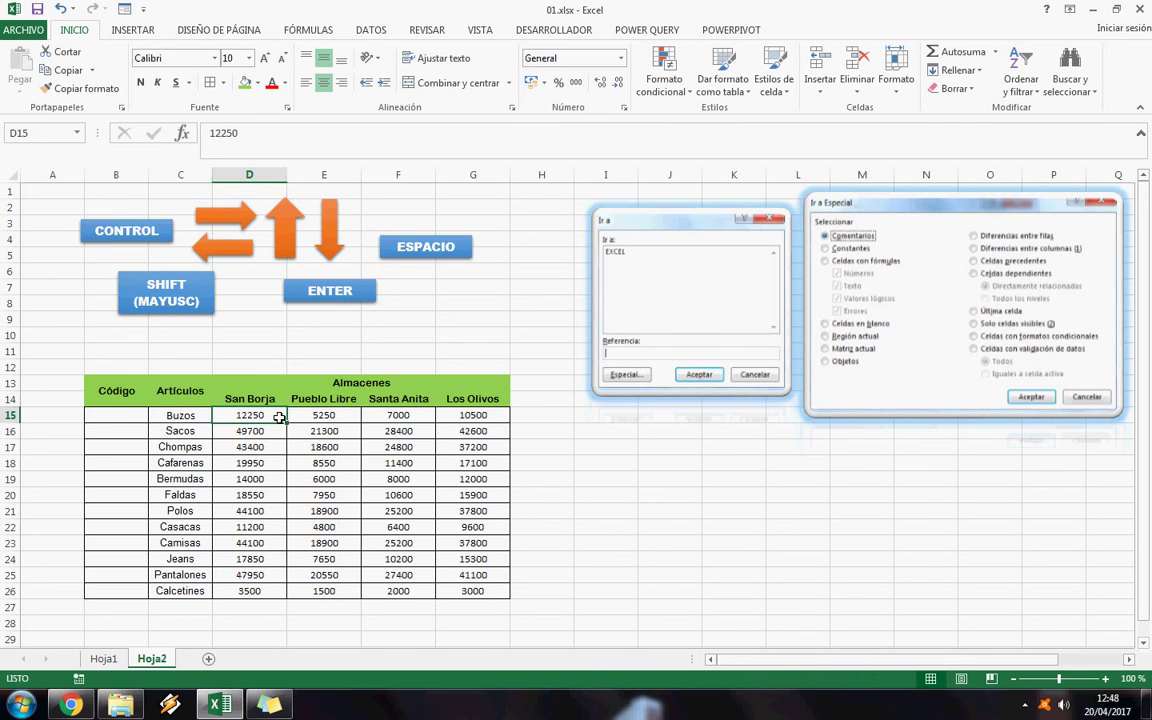
Step: Enter 100 as the Buzos code in B15 and return to that cell
click(133, 424)
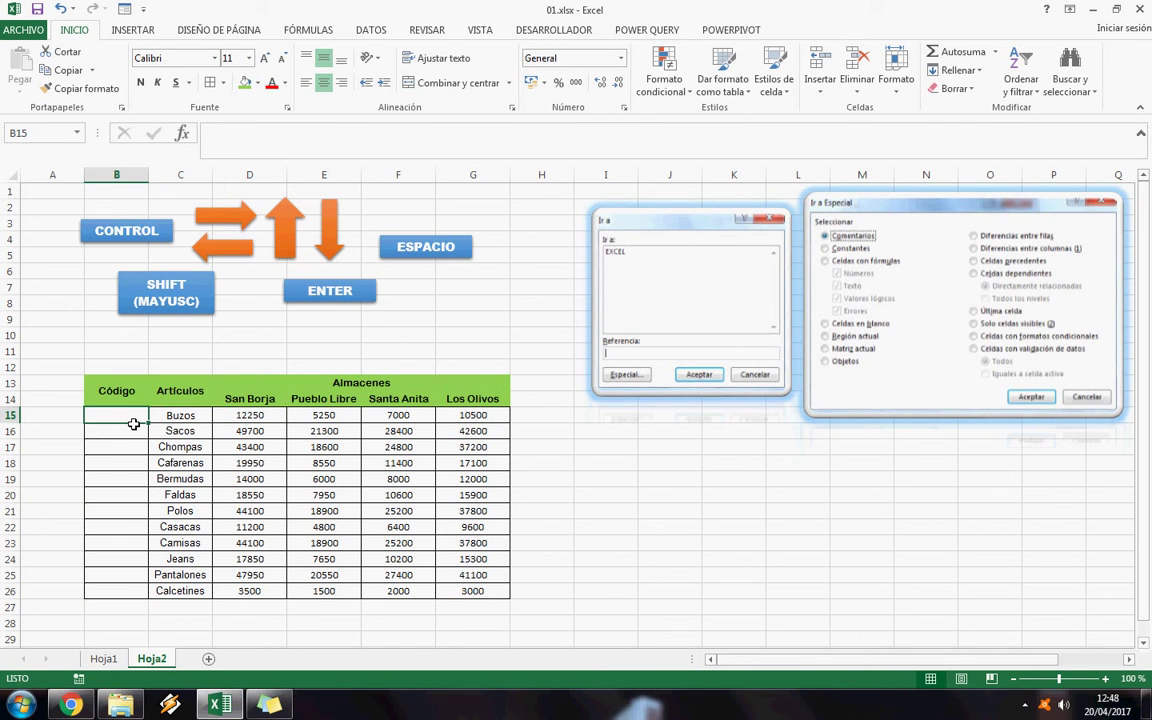
text(100)
key(Return)
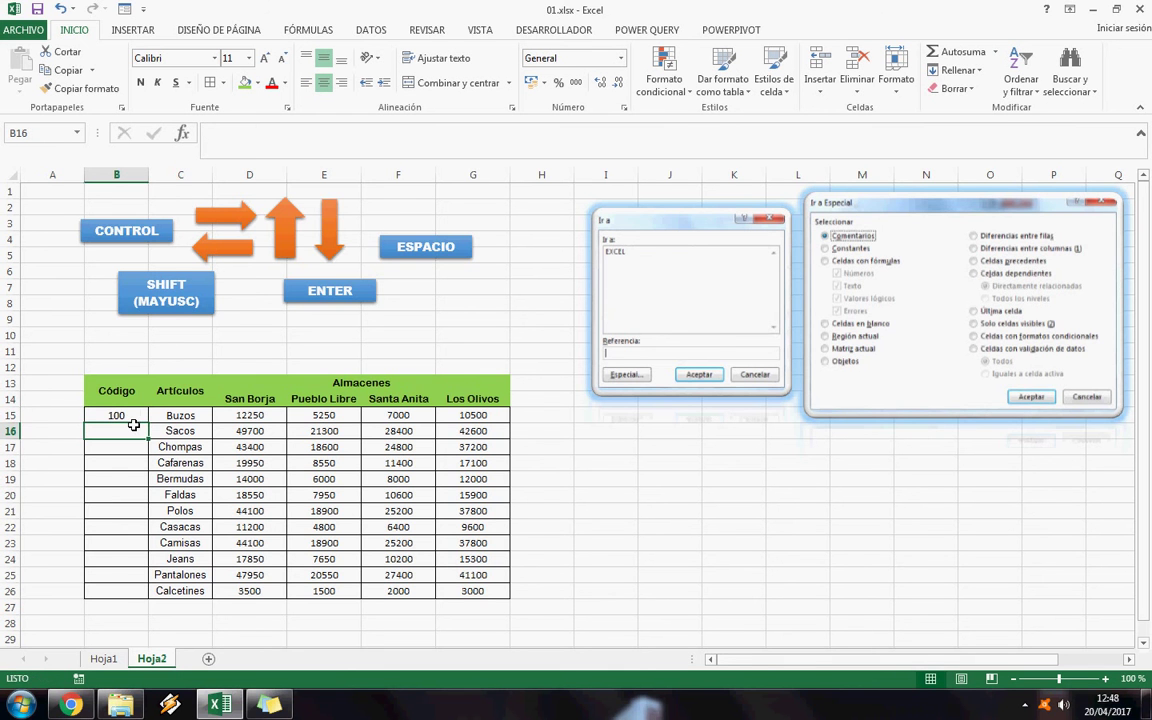
key(shift+Return)
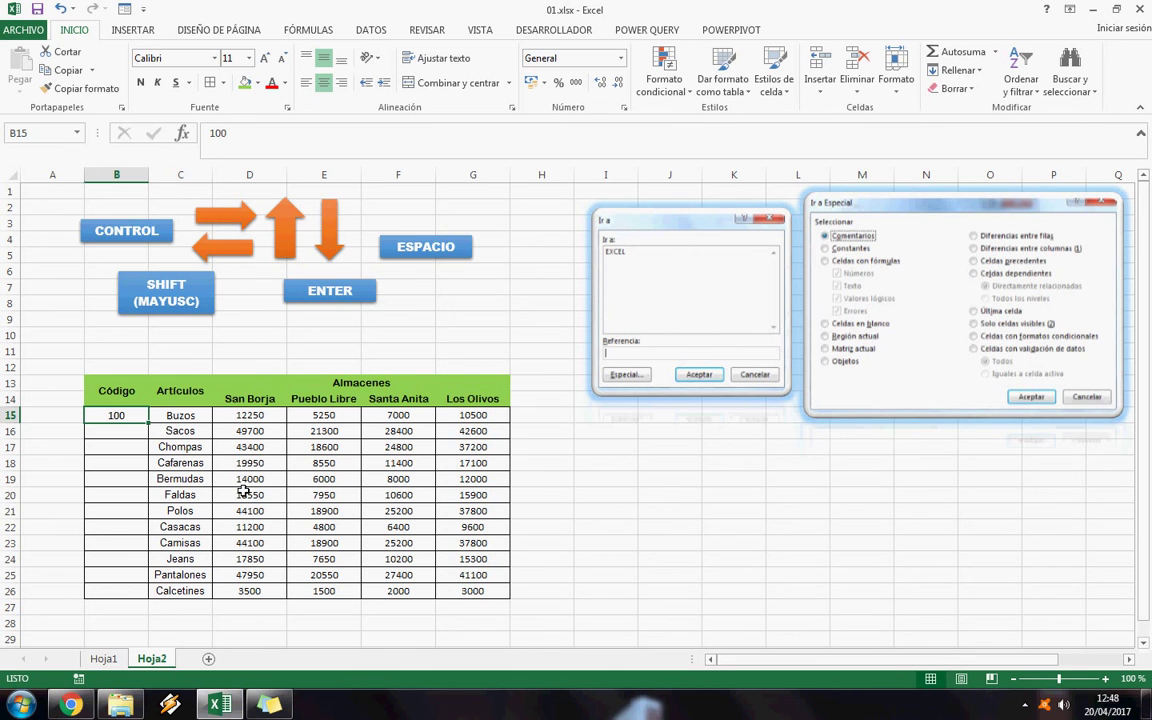
Step: Enter the code 100 one cell at a time in B16, B17 and B18, keeping B18 active
click(171, 436)
drag(171, 439, 184, 595)
click(184, 595)
click(136, 418)
click(142, 436)
text(100)
key(Return)
text(100)
key(Return)
text(100)
key(ctrl+Return)
Step: Select the codes in B15:B18 upward from B18 and delete them
key(shift+Up)
key(shift+Up)
key(shift+Up)
key(Delete)
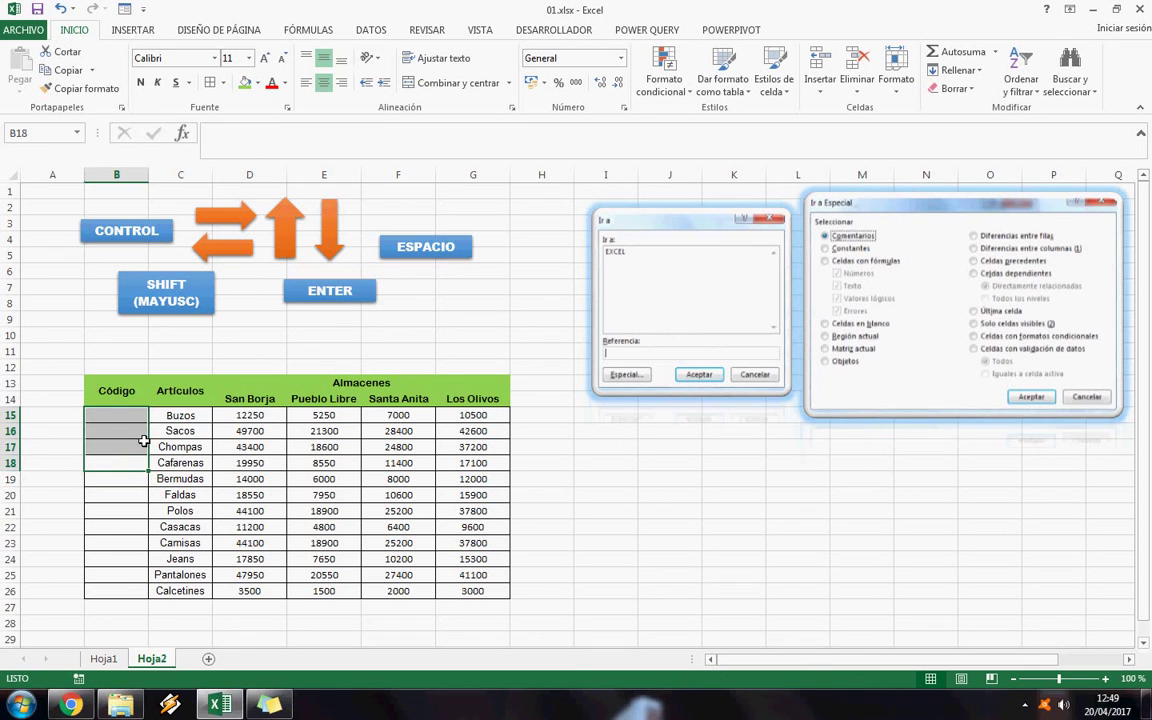
Step: Fill the whole Código range B15:B26 with the value 100 in a single entry
click(175, 414)
click(100, 416)
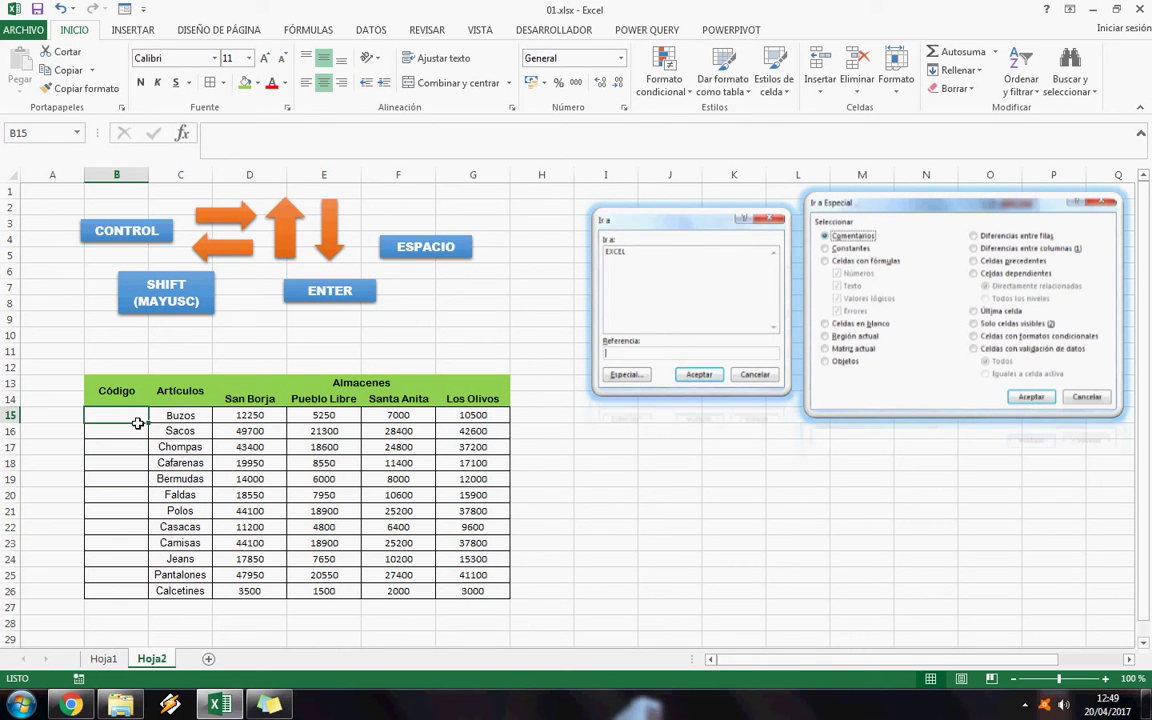
drag(137, 425, 128, 597)
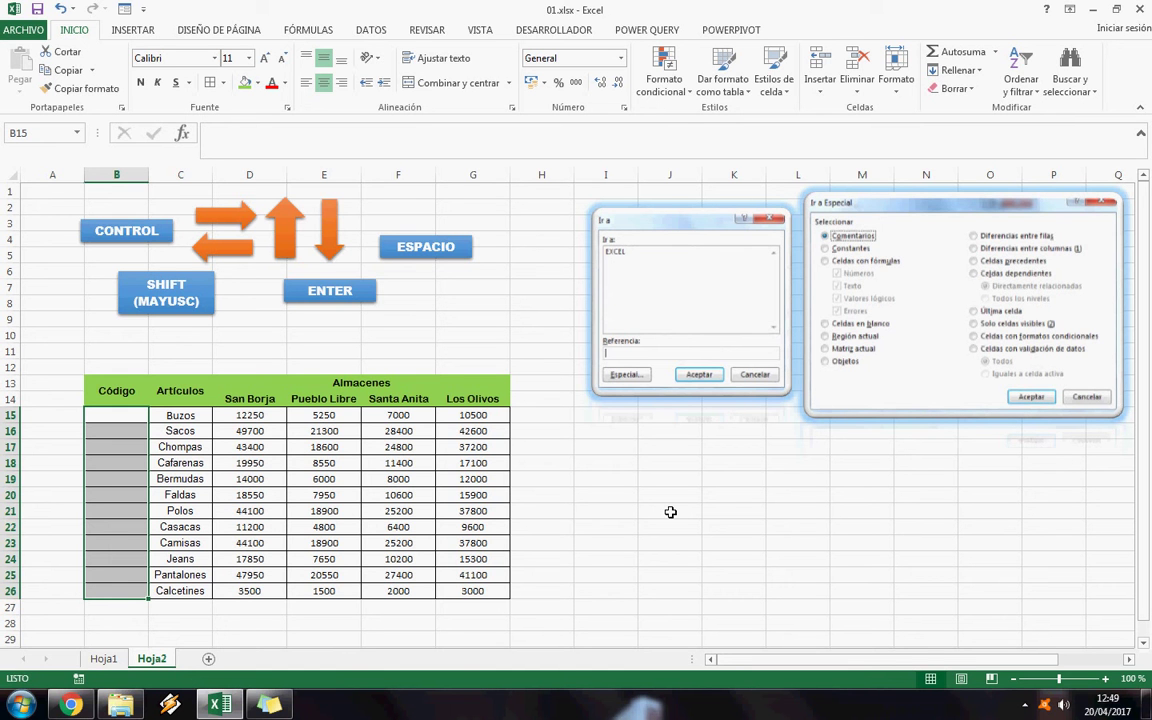
text(100)
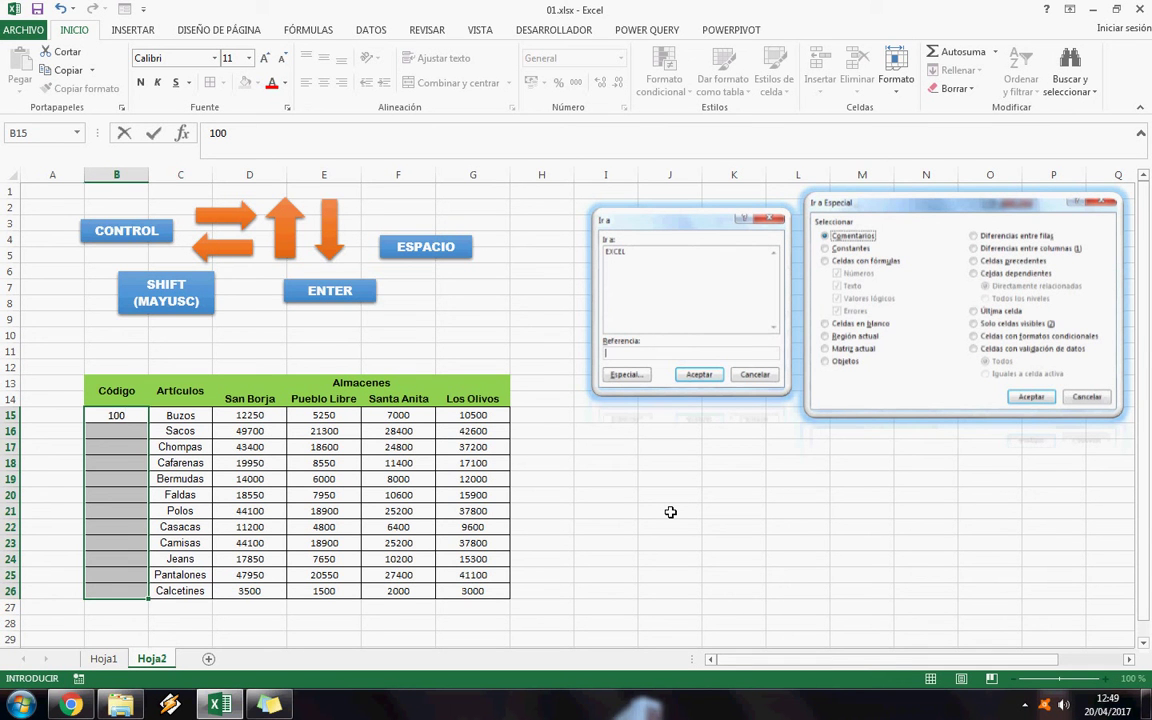
key(ctrl+Return)
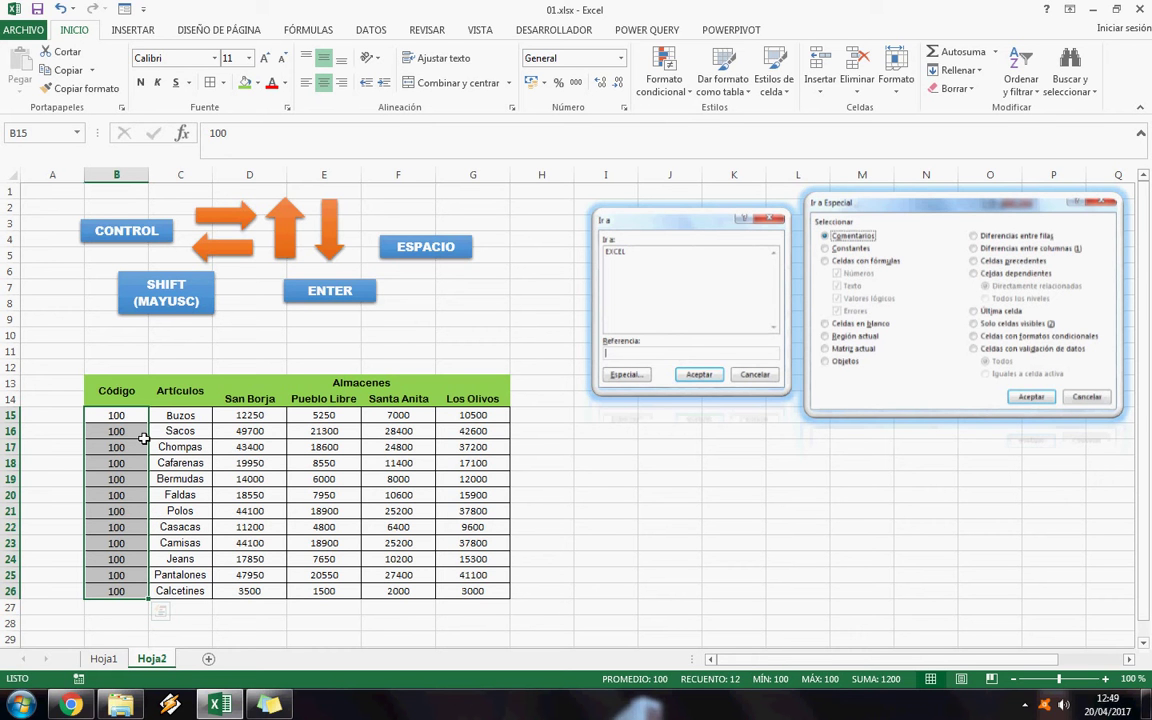
Step: Overwrite all the codes in B15:B26 at once, first with 150 and again with 100
drag(118, 415, 133, 593)
text(150)
key(ctrl+Return)
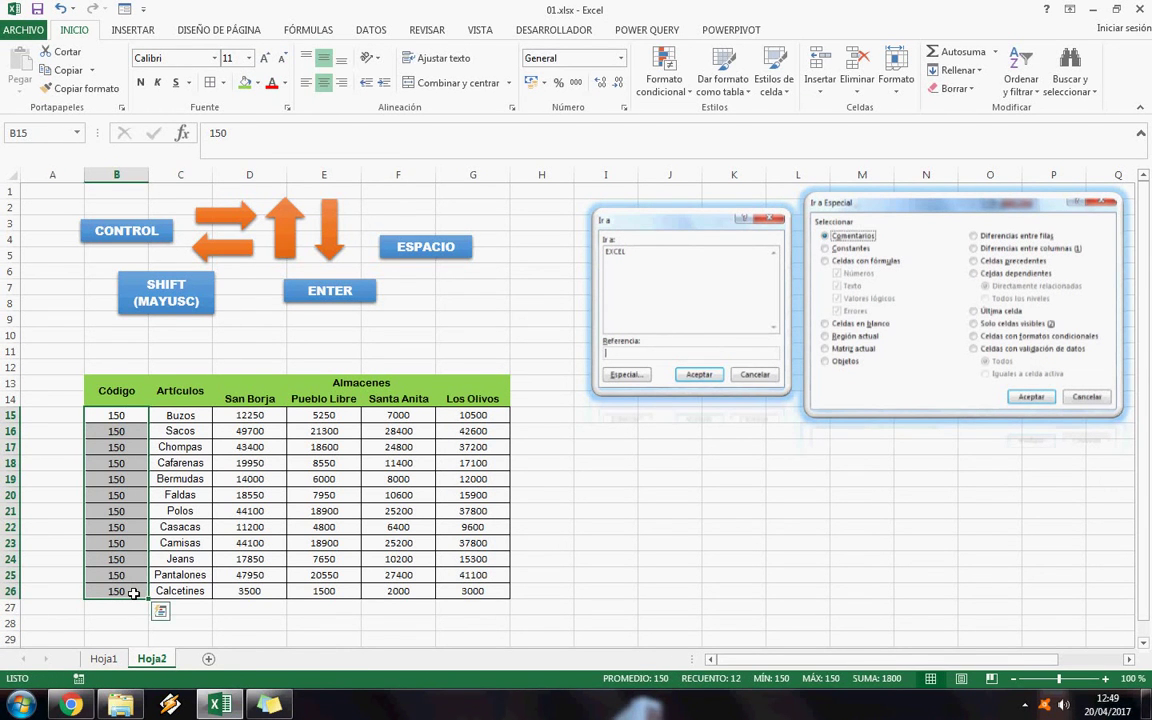
drag(116, 415, 127, 591)
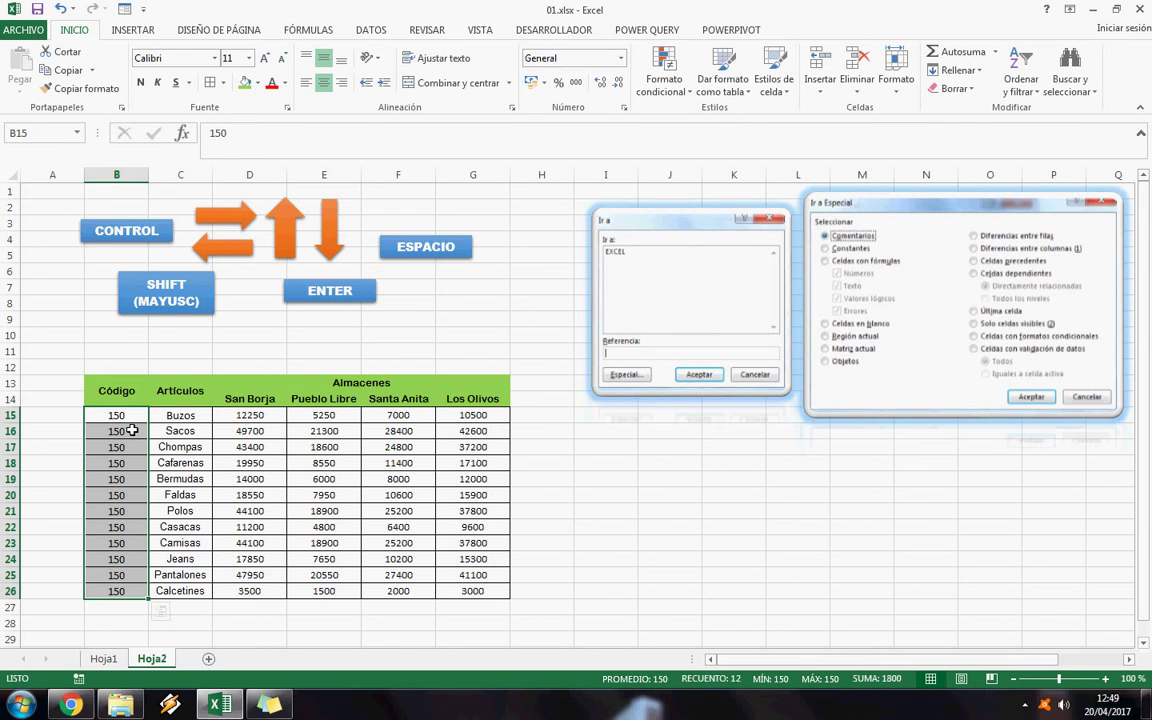
text(100)
key(ctrl+Return)
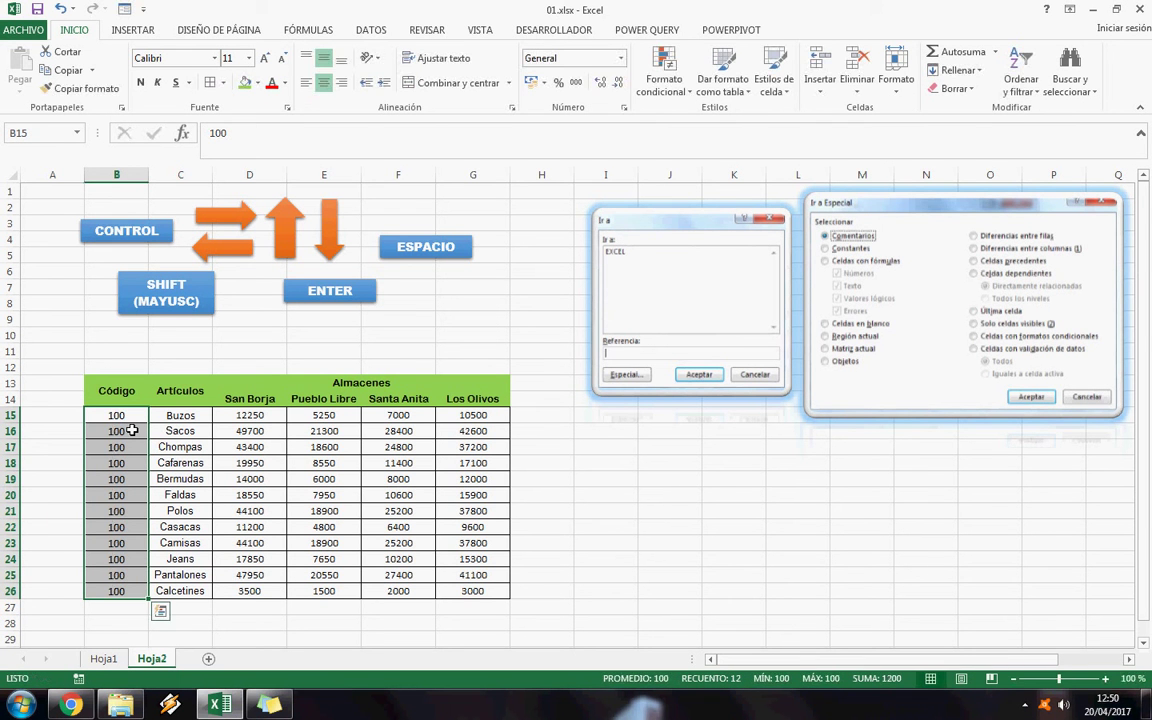
Step: Delete the codes in B16:B26, keeping only the one in B15, and make B15 the active cell
drag(131, 430, 134, 601)
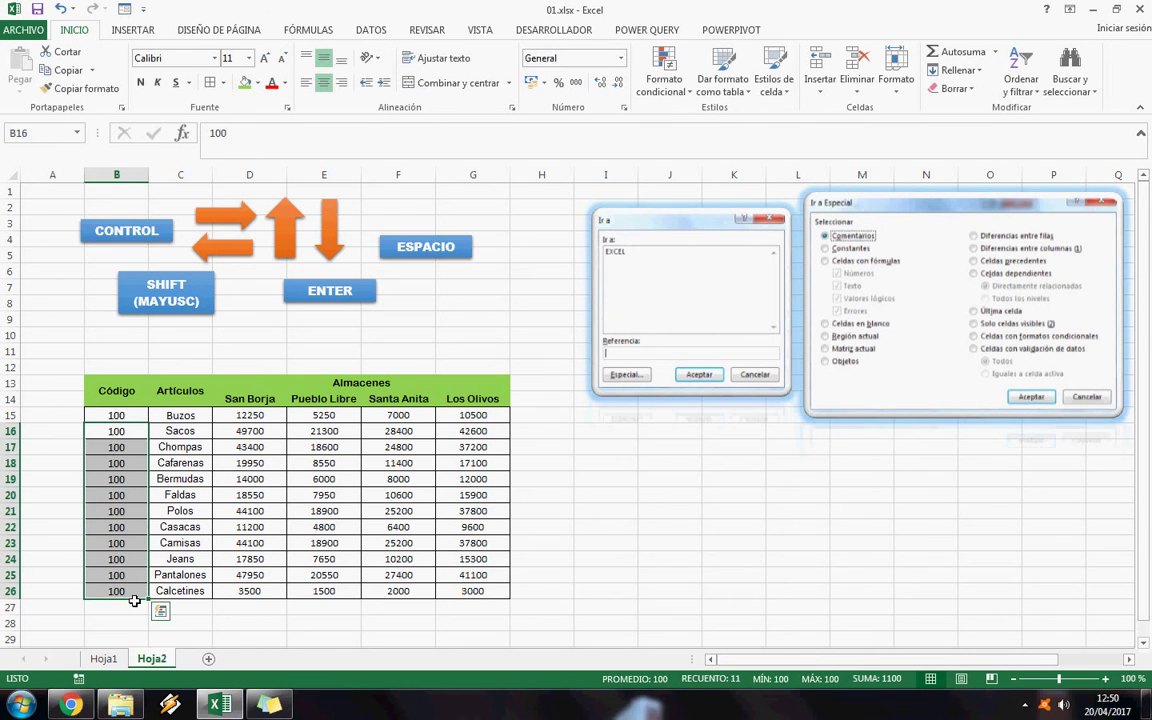
key(Delete)
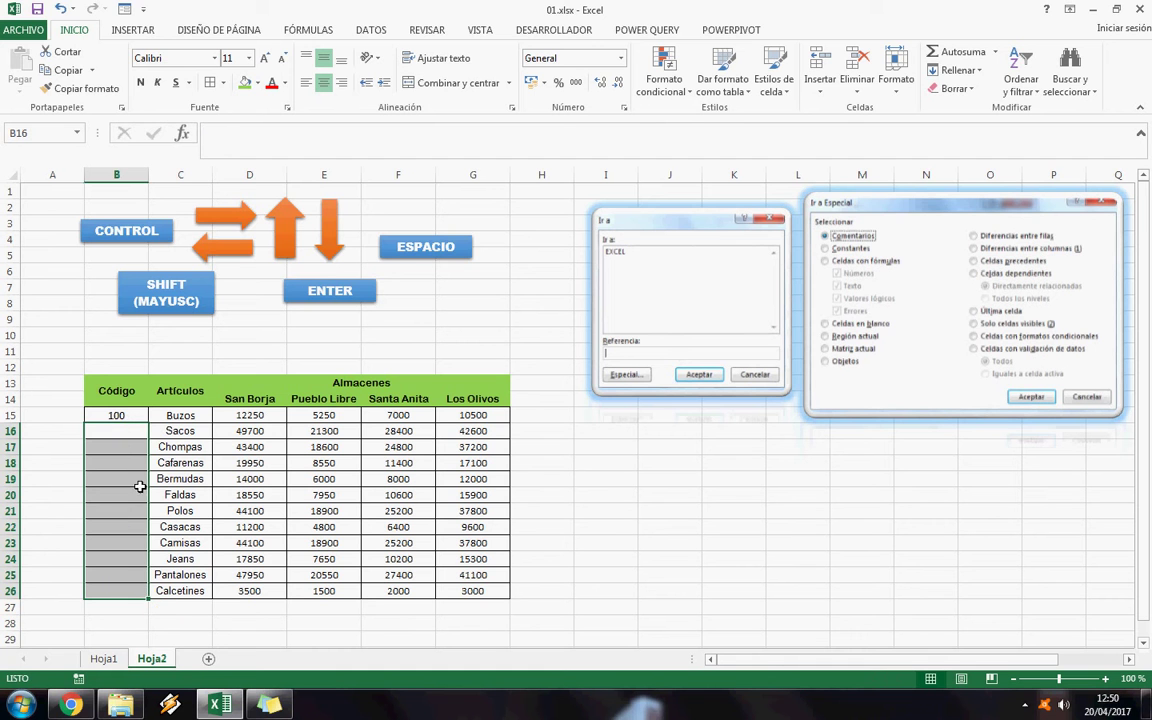
click(127, 416)
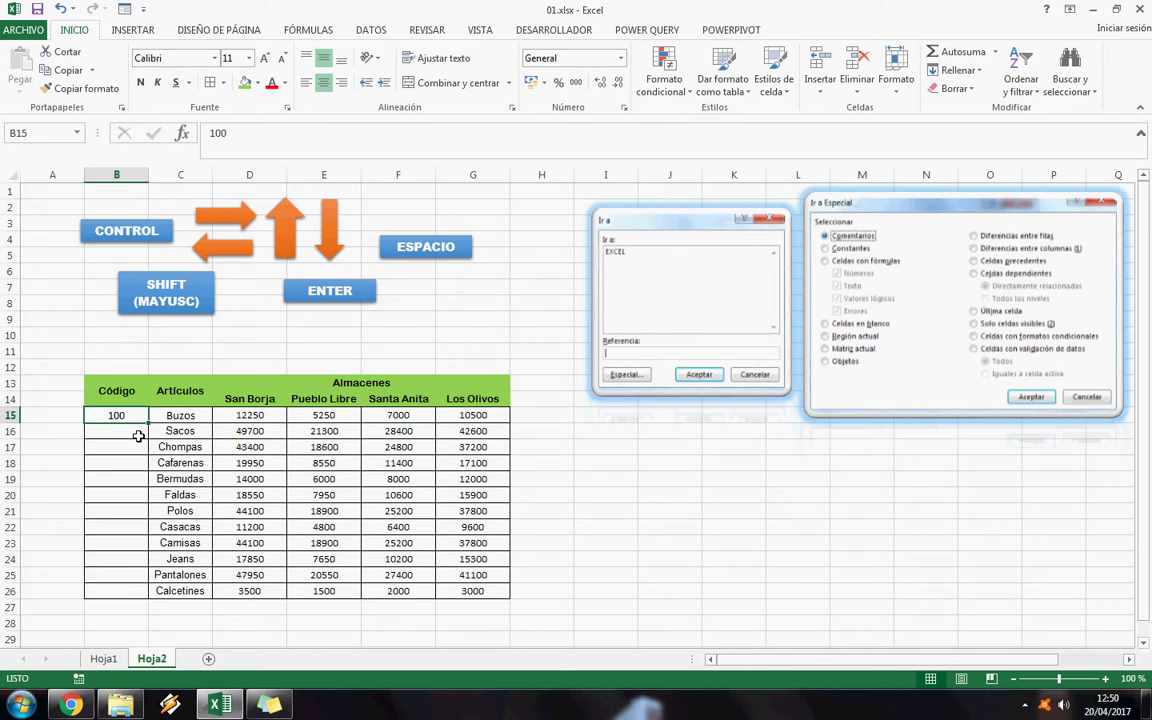
Step: Enter the codes 200, 300 and 400 in cells B16, B17 and B18
click(138, 436)
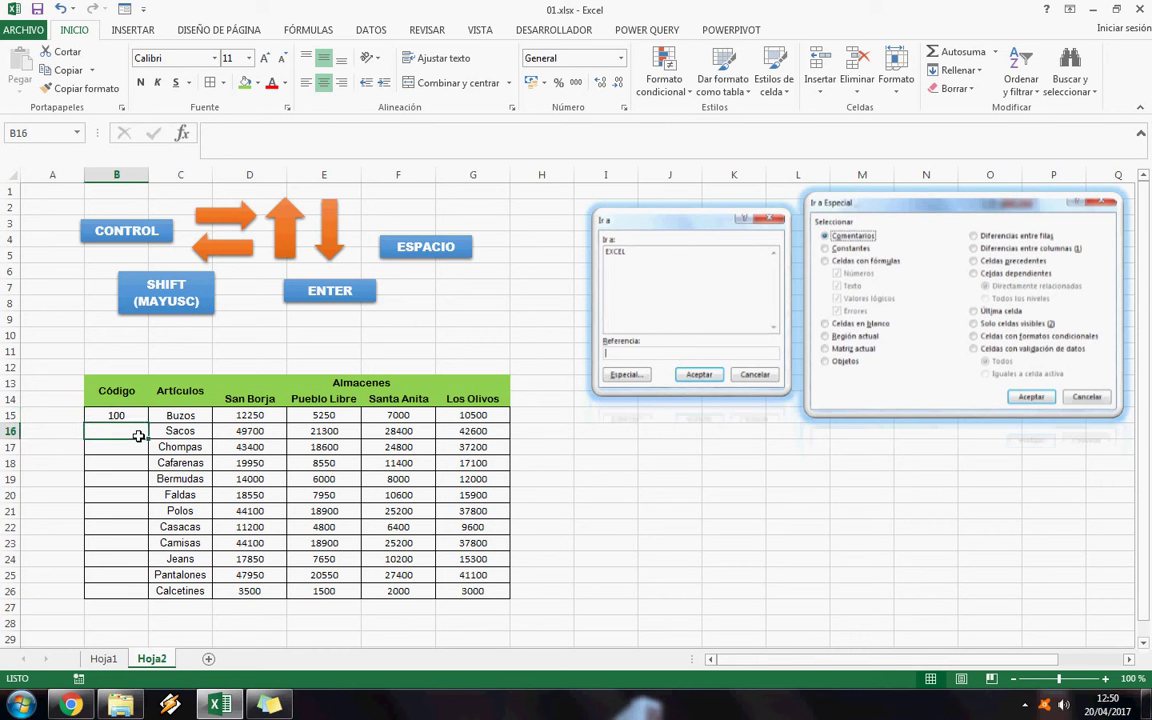
text(200)
key(Return)
text(300)
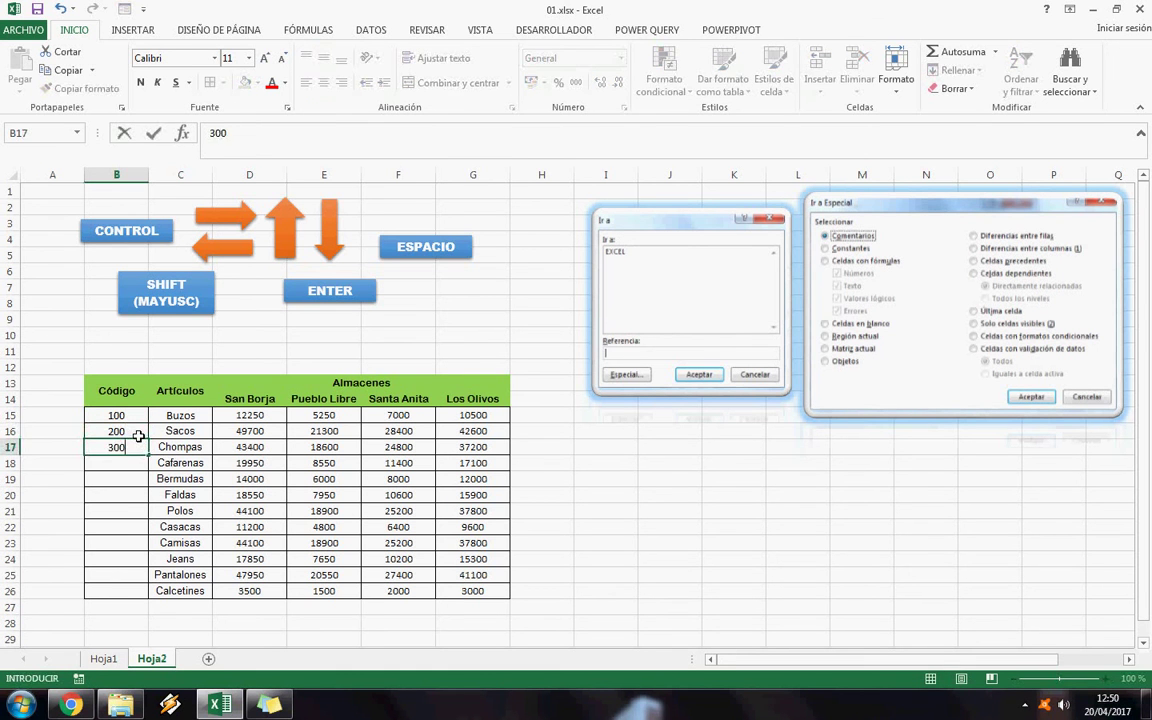
key(Return)
text(400)
key(Up)
Step: Select the four codes in B15:B18 and autofill their series down to B26
key(Up)
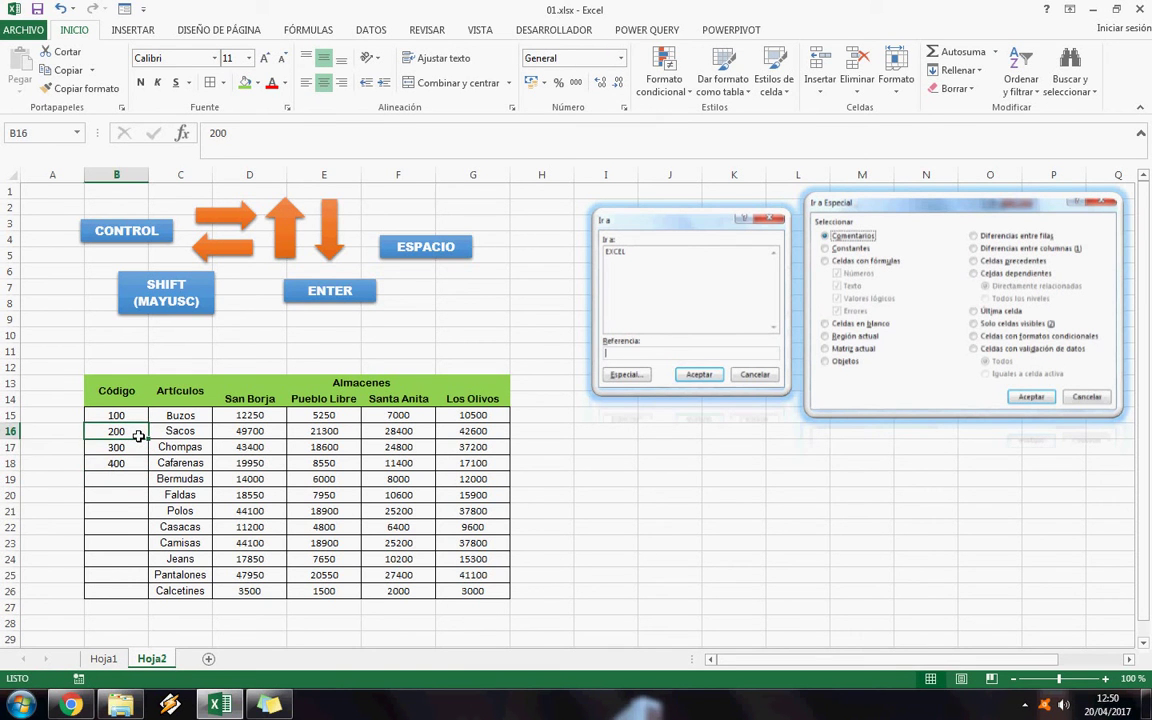
key(Down)
key(Right)
key(ctrl+Down)
key(Left)
key(ctrl+Up)
key(Up)
key(Up)
key(Up)
key(shift+Down)
key(shift+Down)
key(shift+Down)
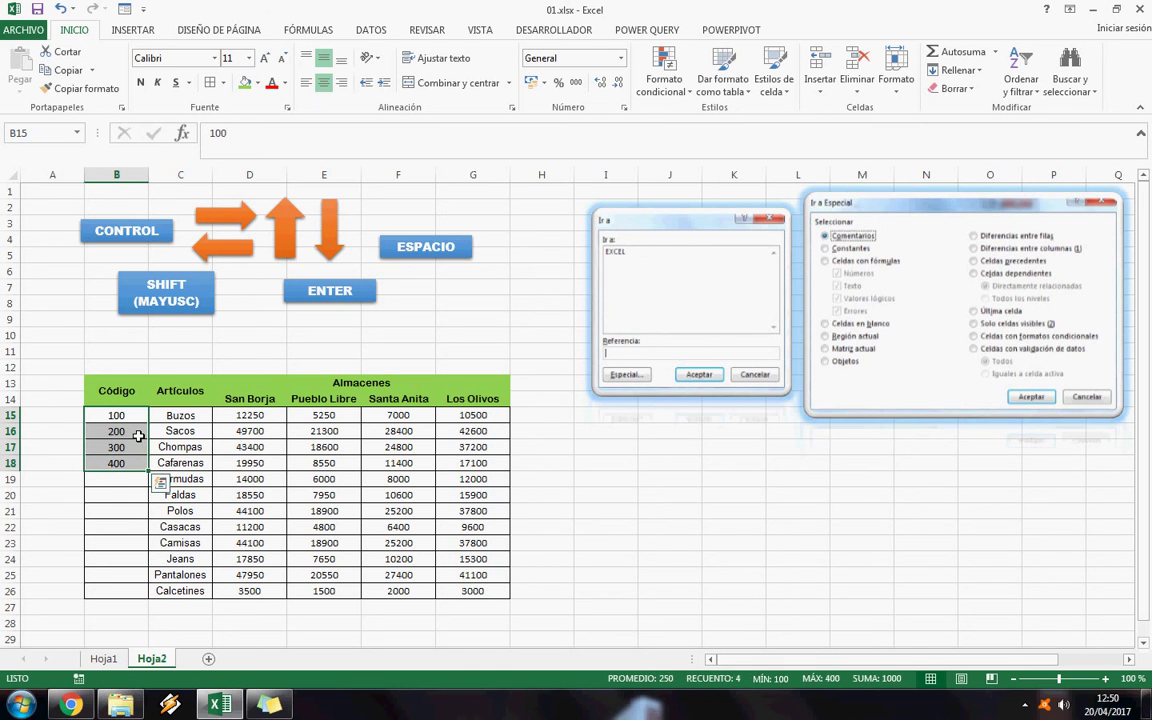
drag(150, 471, 158, 497)
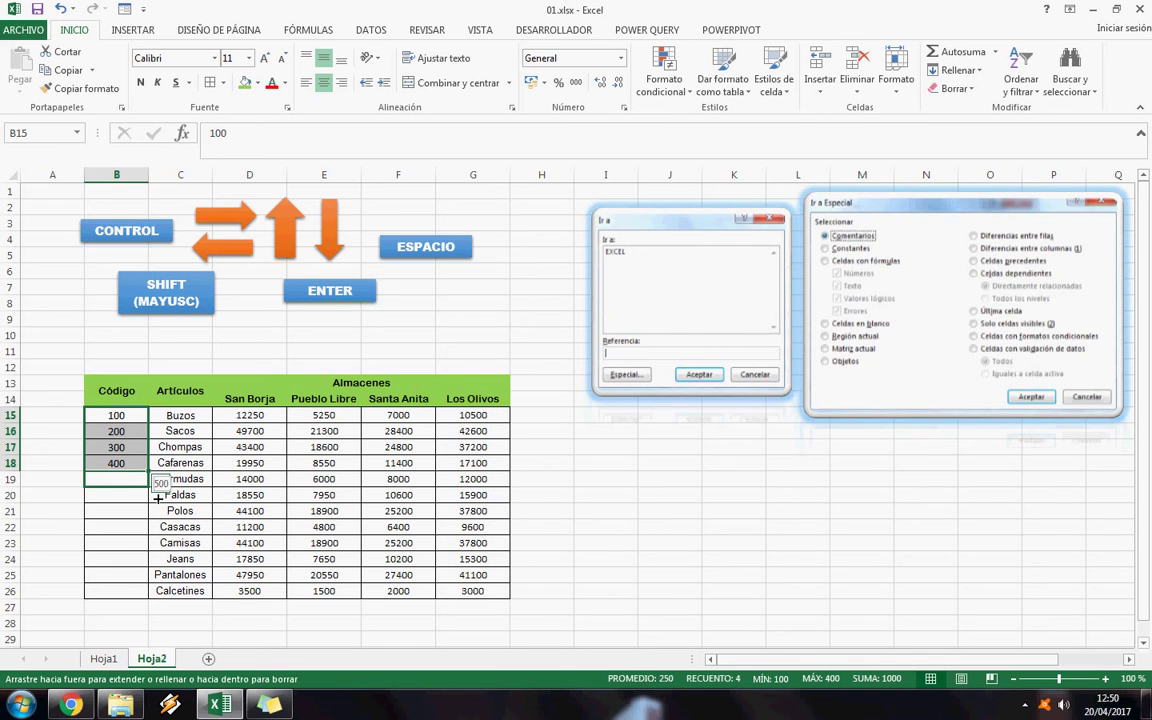
drag(157, 492, 157, 480)
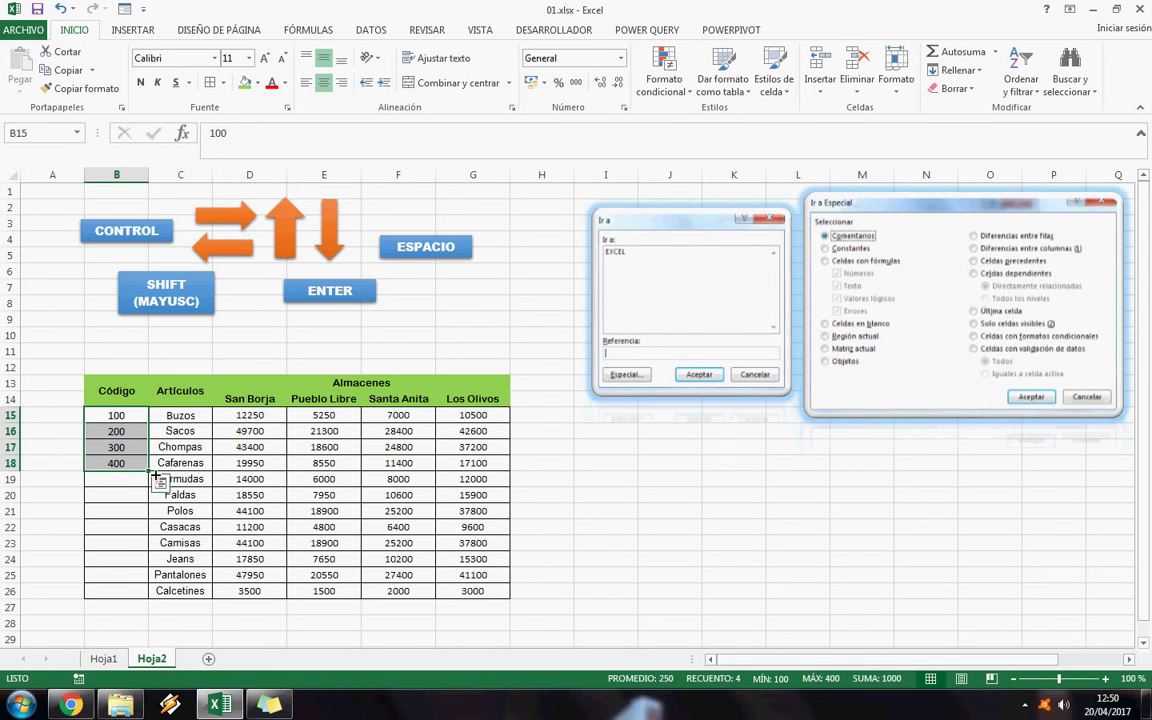
drag(158, 478, 139, 601)
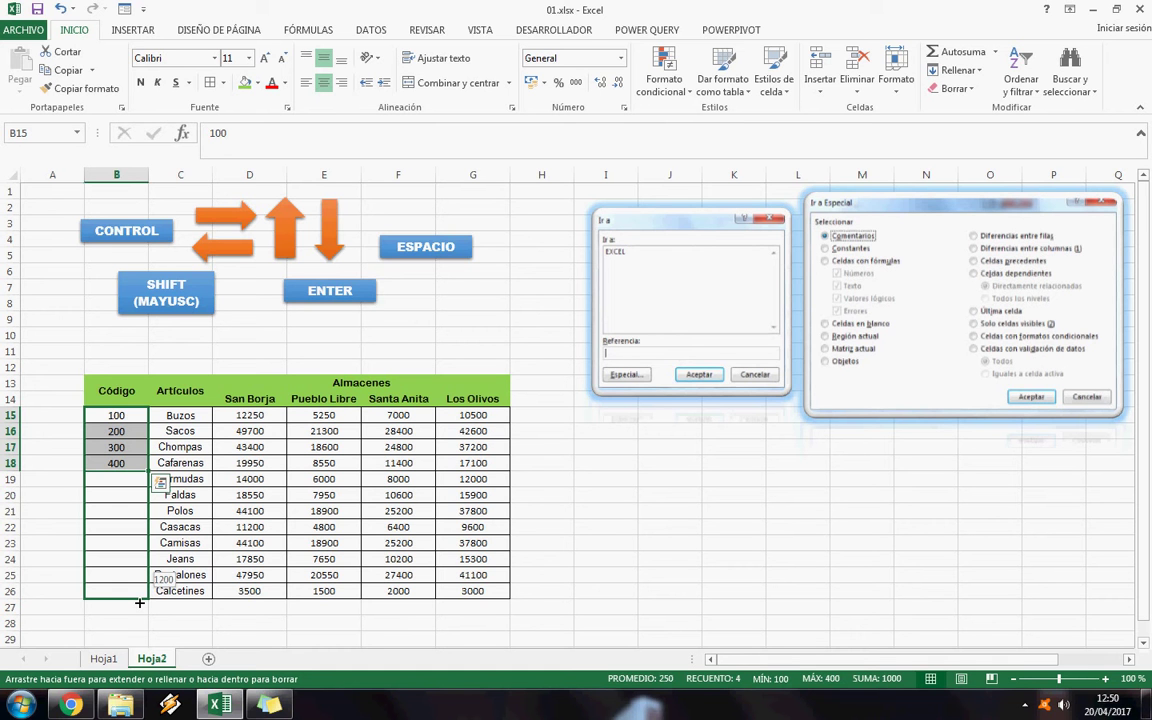
drag(139, 602, 140, 603)
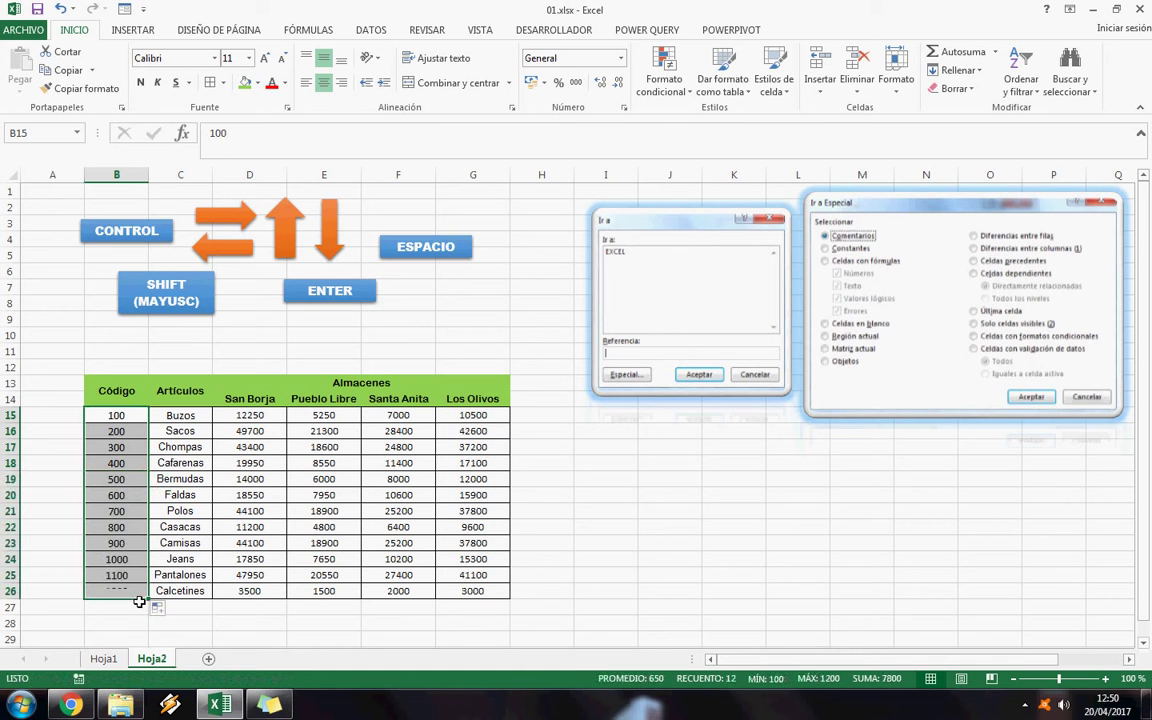
Step: Delete the codes in B16:B27 and return to the remaining code in B15
click(132, 486)
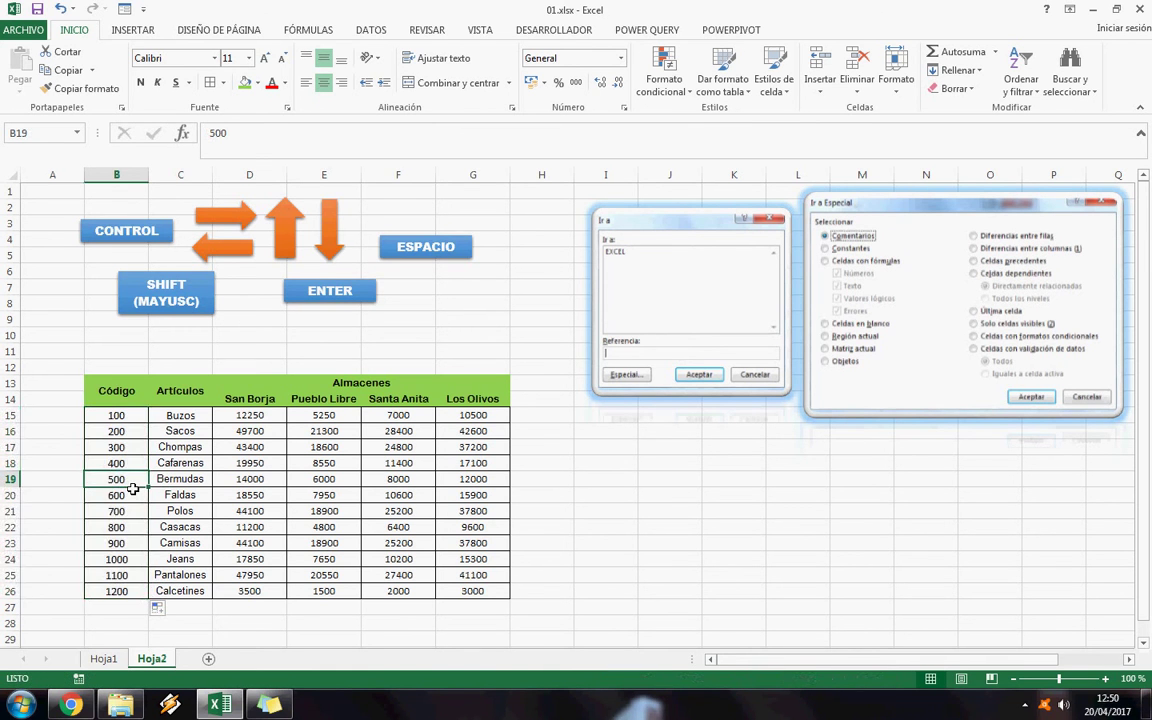
drag(116, 415, 124, 598)
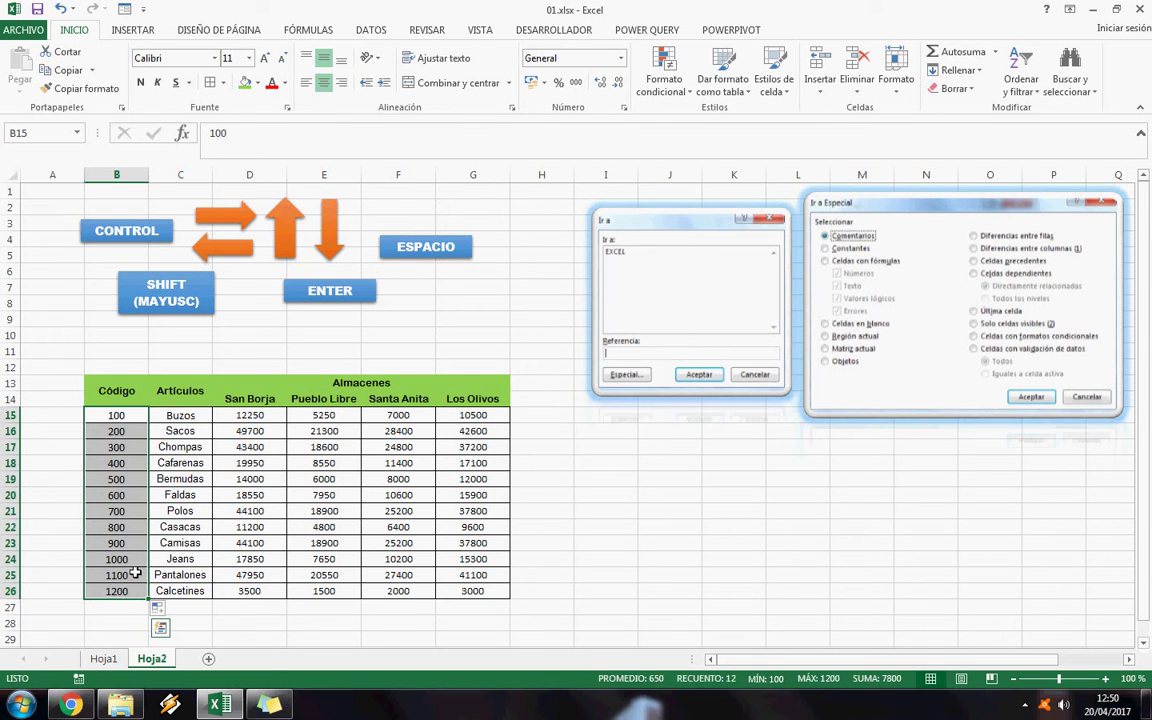
drag(124, 431, 133, 606)
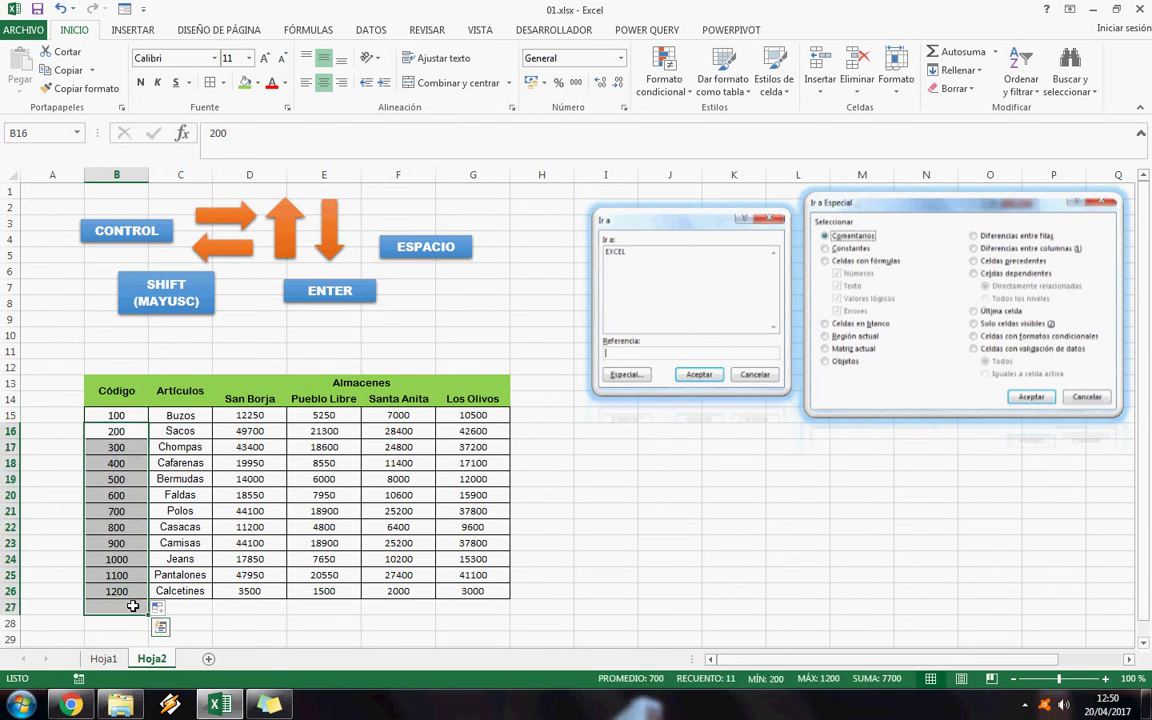
key(Delete)
click(122, 418)
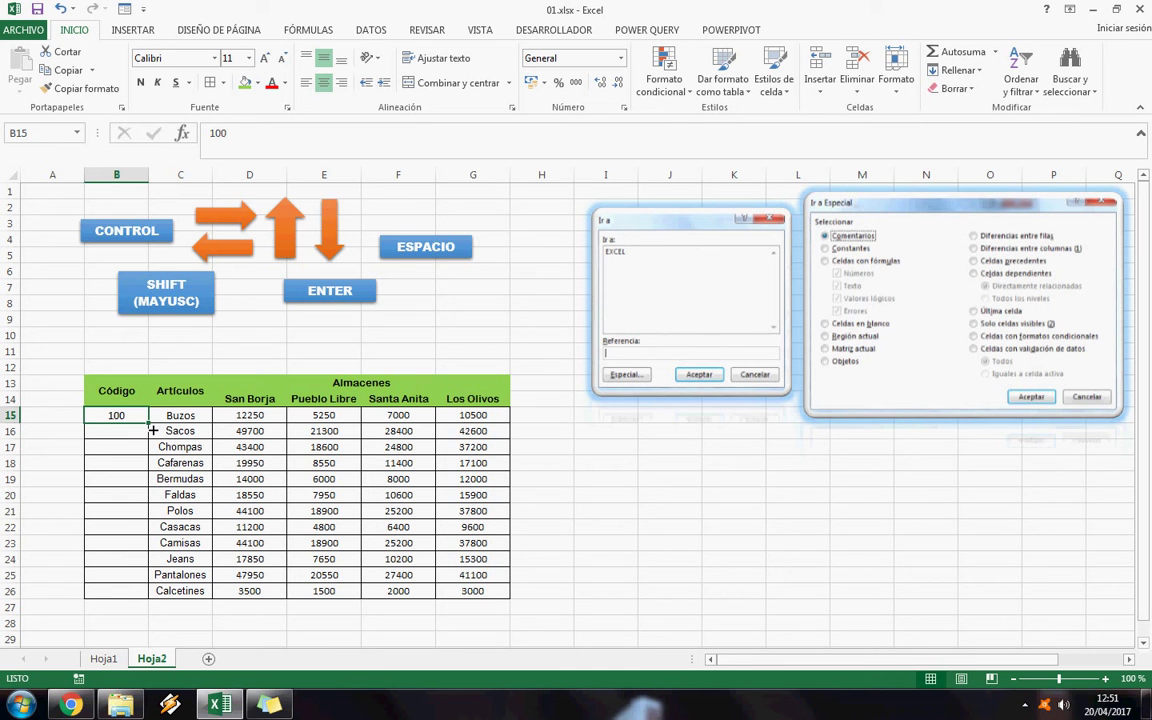
Step: Fill B15:B26 from the code in B15 as a linear column series with an increment of 100
drag(153, 430, 149, 604)
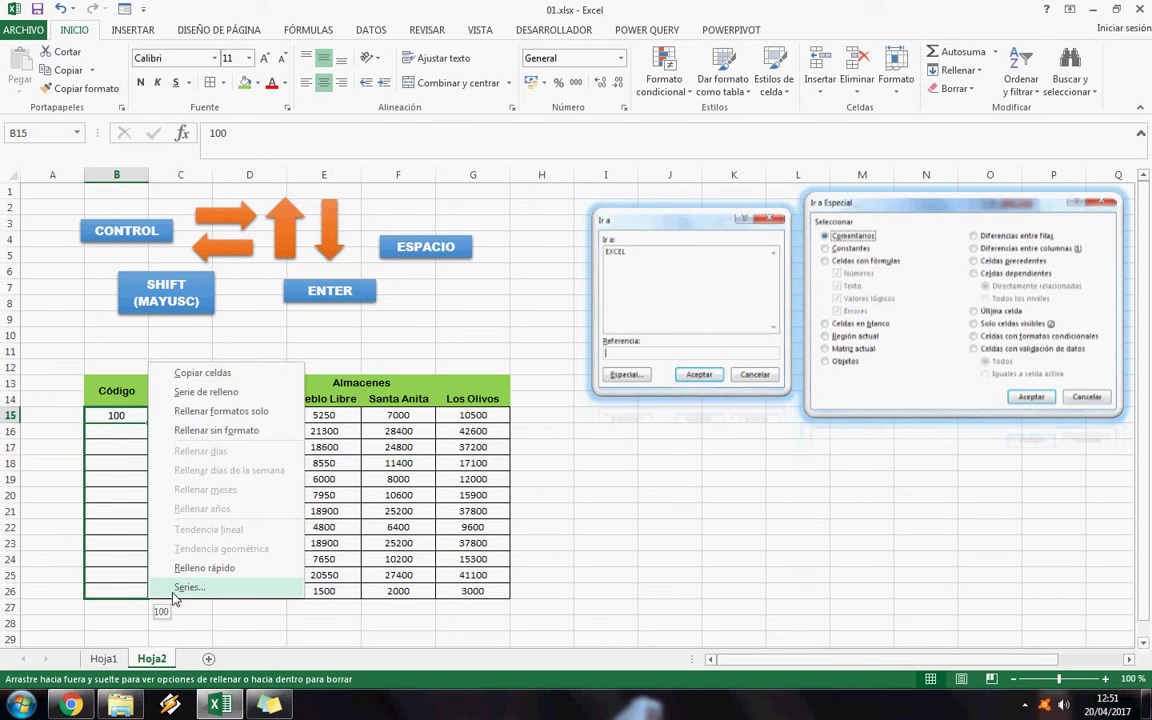
click(176, 590)
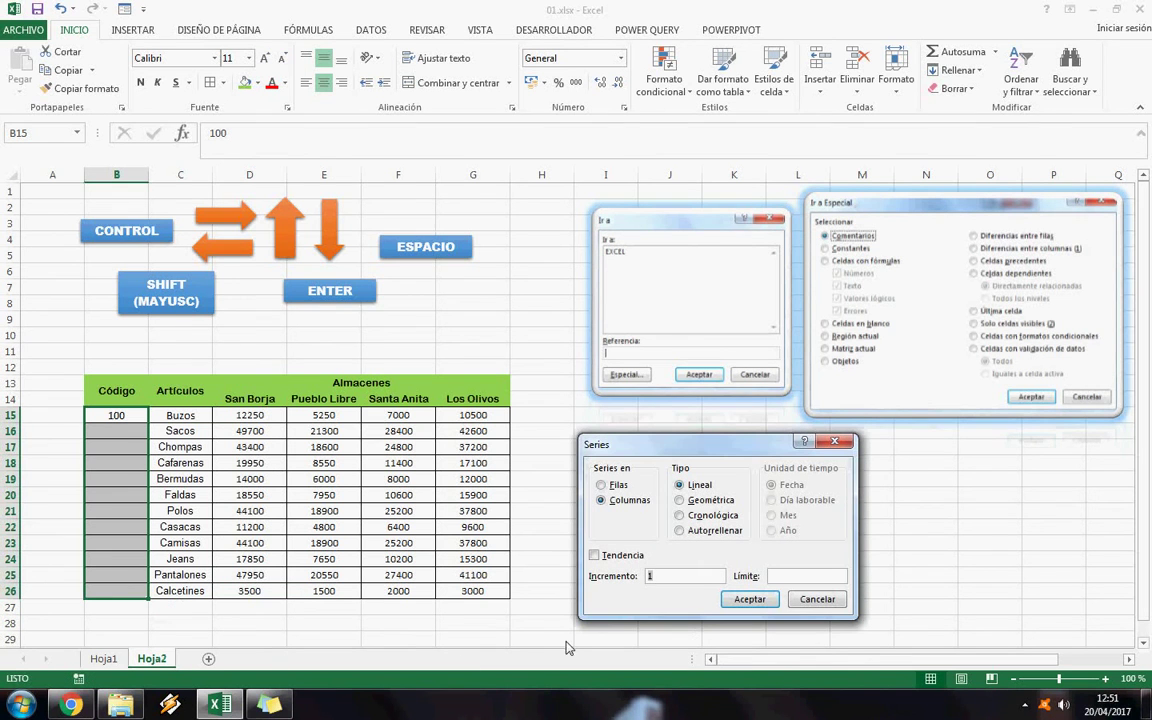
text(10)
key(BackSpace)
key(BackSpace)
text(00)
click(757, 600)
Step: Look over the filled Código values in B15:B26, ending on cell B16
click(116, 431)
drag(121, 439, 140, 600)
click(133, 420)
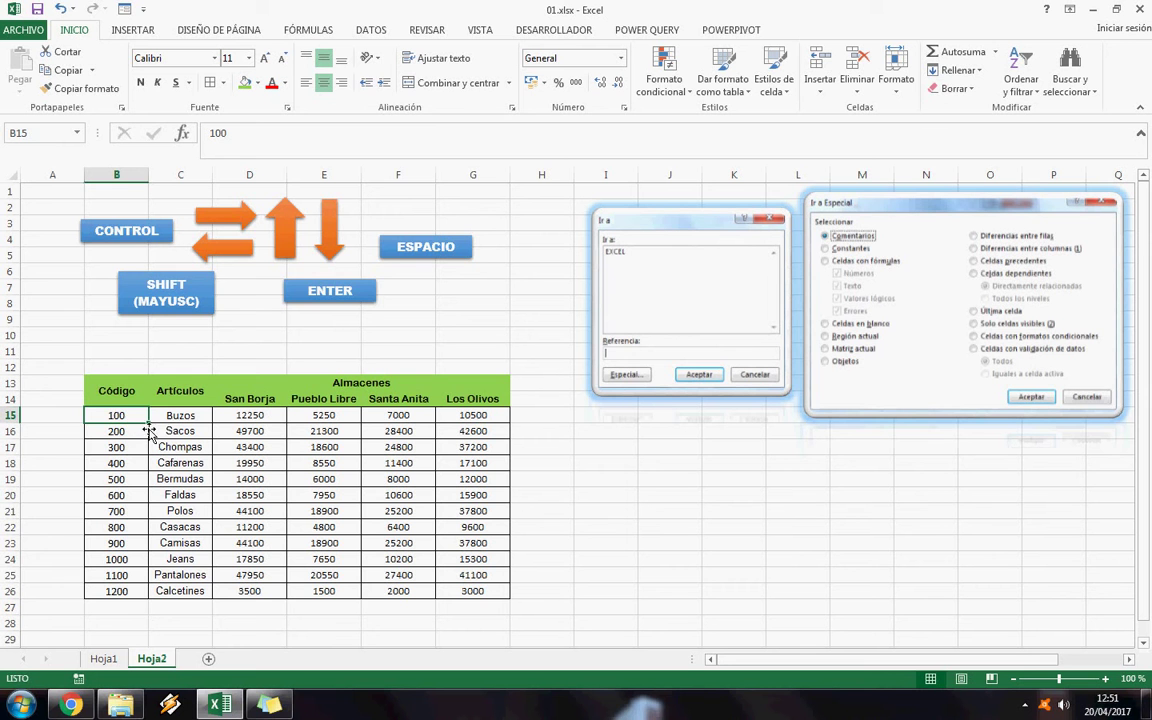
drag(136, 432, 135, 597)
click(134, 593)
drag(133, 525, 133, 438)
click(133, 437)
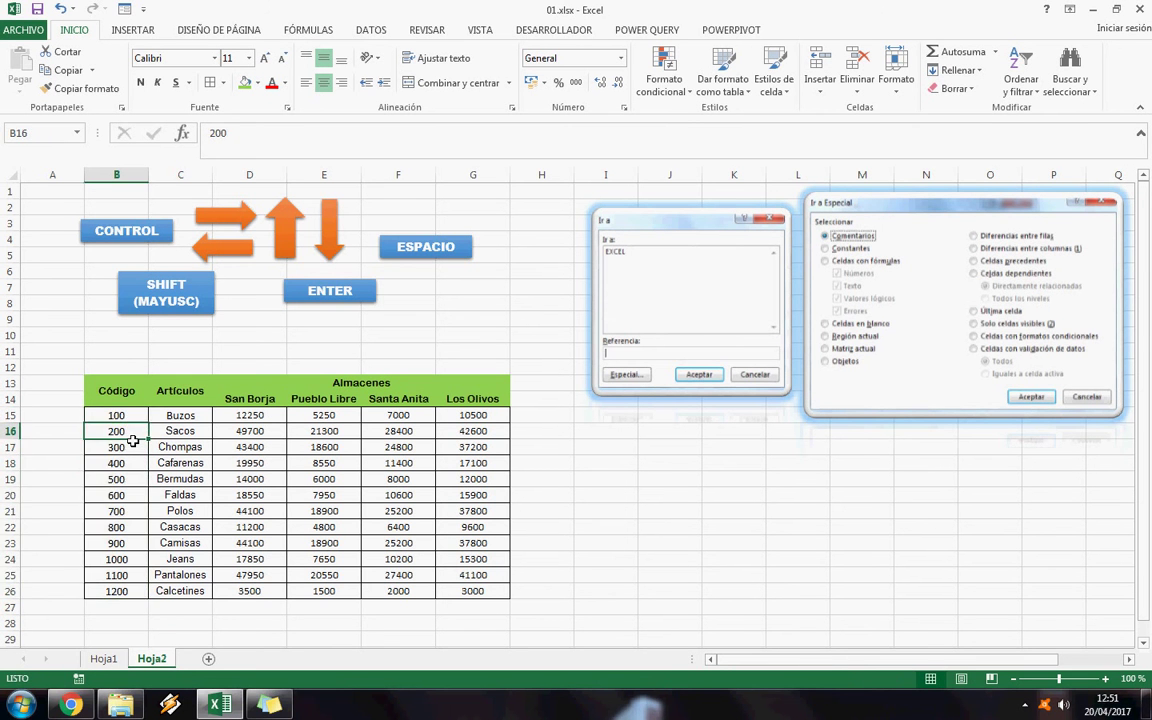